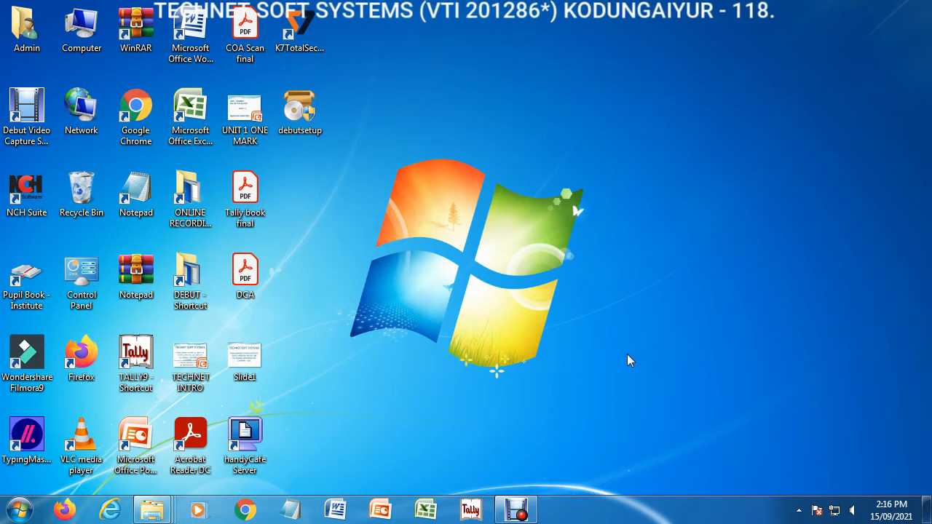
Refresh the desktop, start Excel and open the recent MARKSHEET workbook.
right_click(627, 354)
click(651, 177)
click(425, 509)
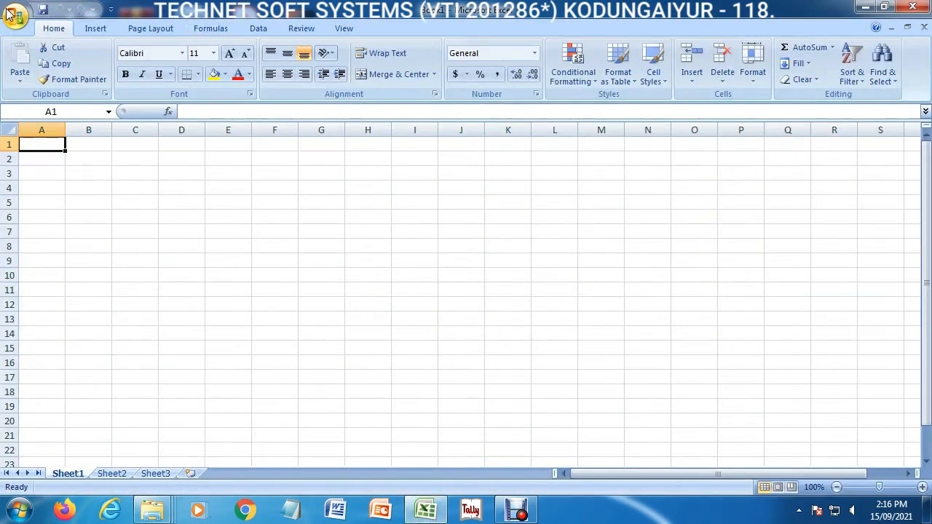
click(9, 13)
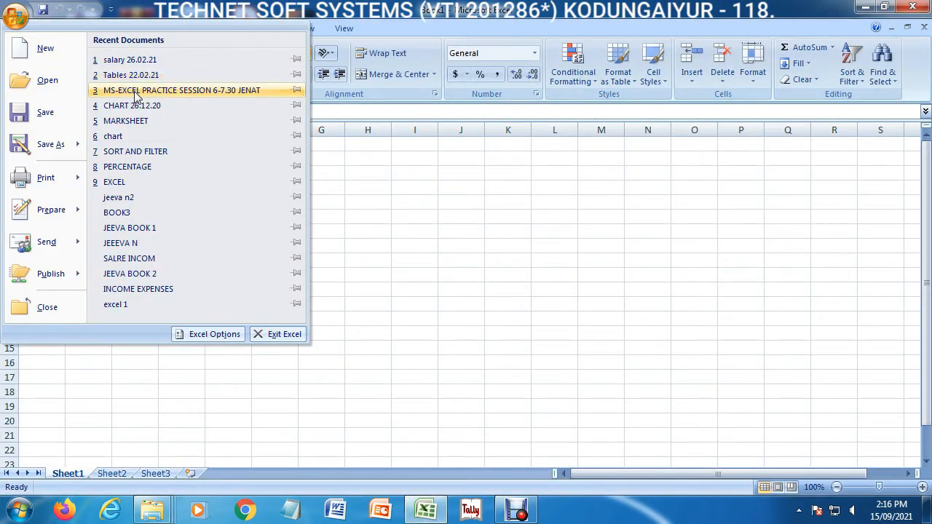
click(135, 120)
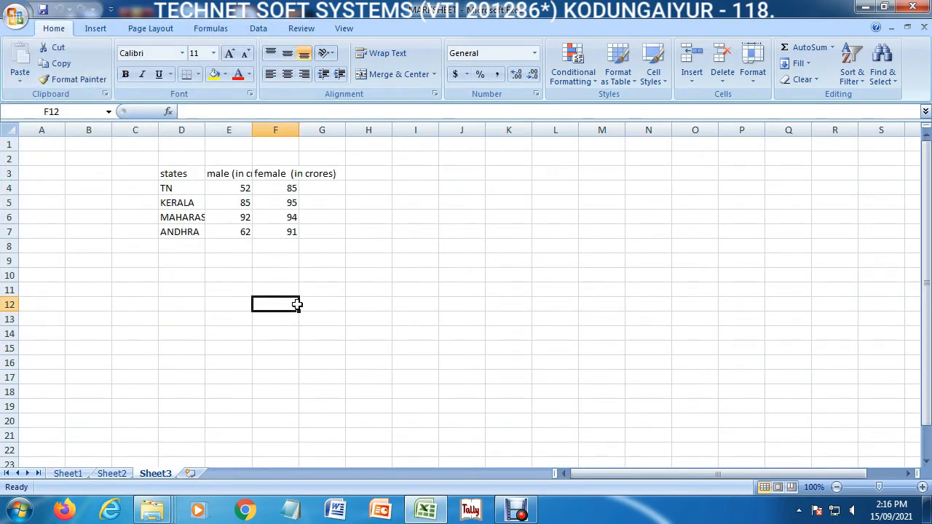
Add a new worksheet after Sheet3 and name it SALARY.
click(190, 473)
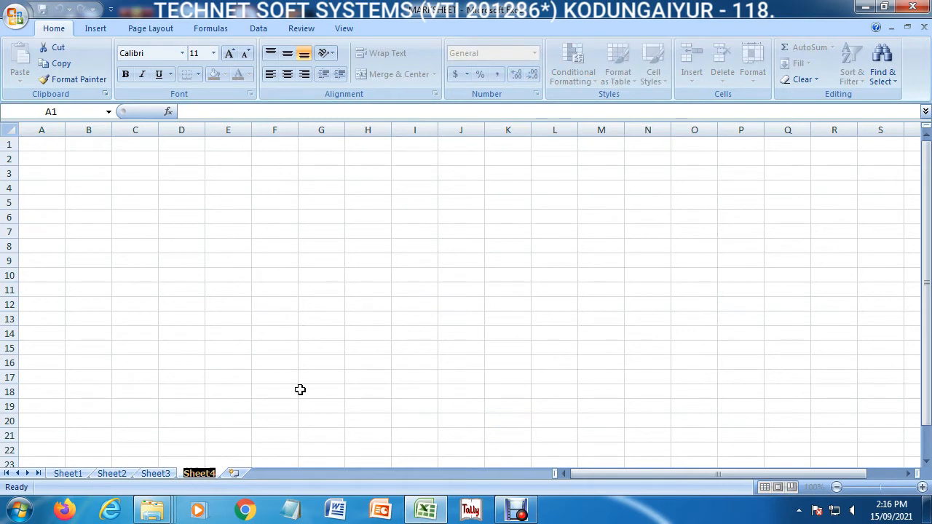
key(BackSpace)
text(SALARY)
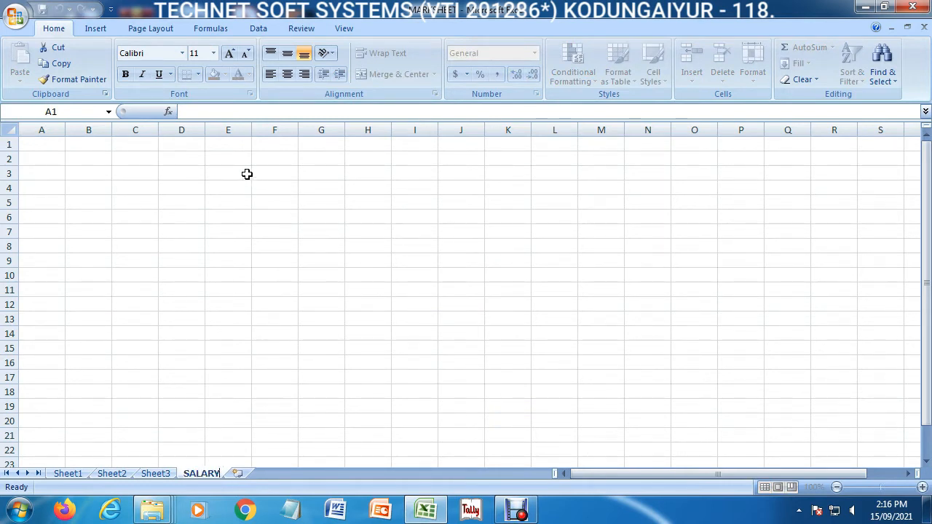
click(182, 172)
Increase the font size of all cells in the SALARY sheet to 26.
click(13, 129)
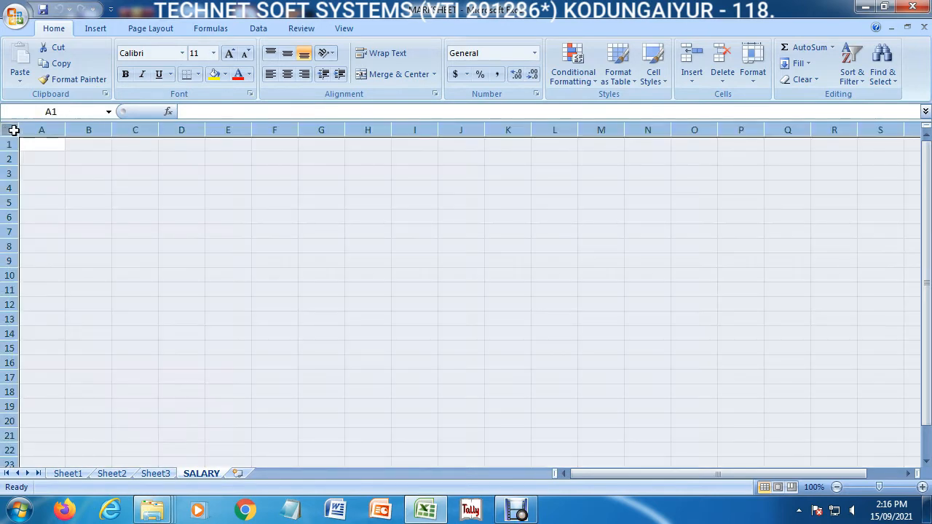
click(230, 54)
click(230, 53)
click(230, 53)
click(230, 53)
click(230, 53)
click(230, 53)
click(230, 53)
click(230, 53)
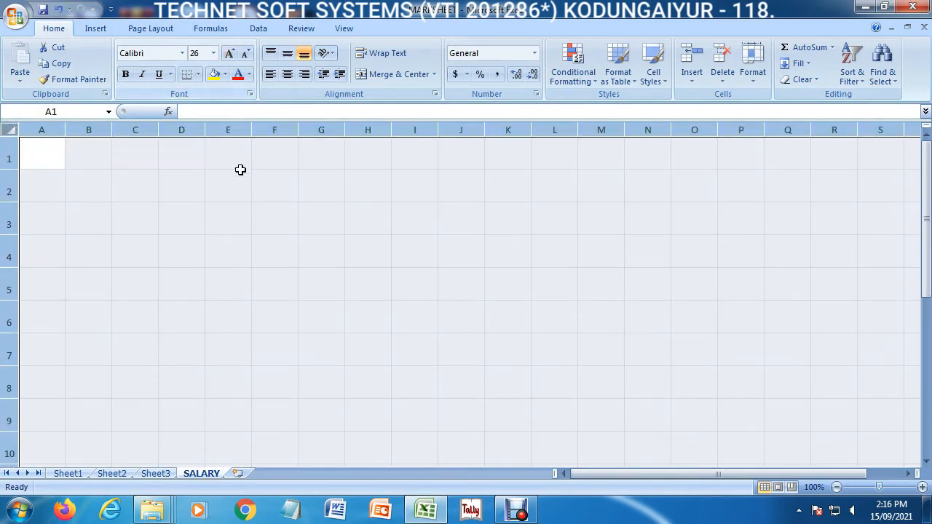
Enter the title "SALARY FOR THE MONTH OF SEPTEMBER 2021" in cell F2.
click(255, 172)
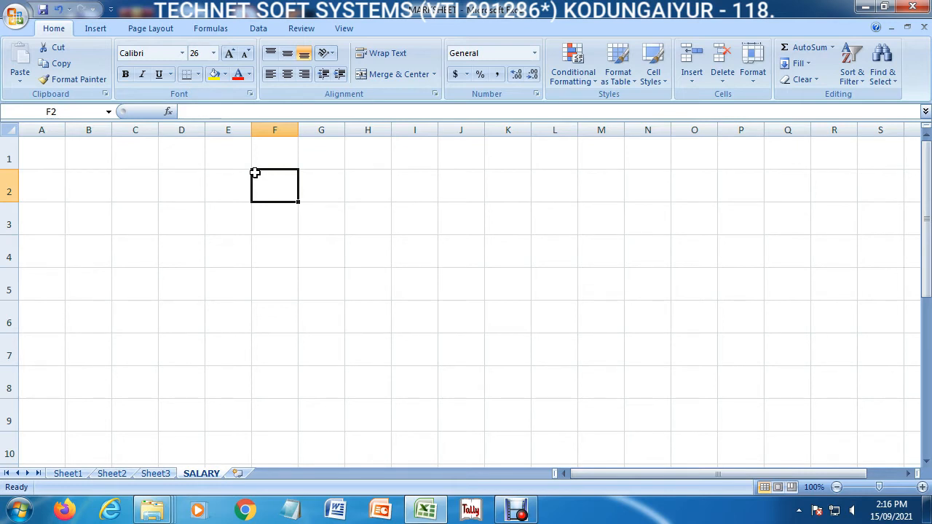
text(SALA)
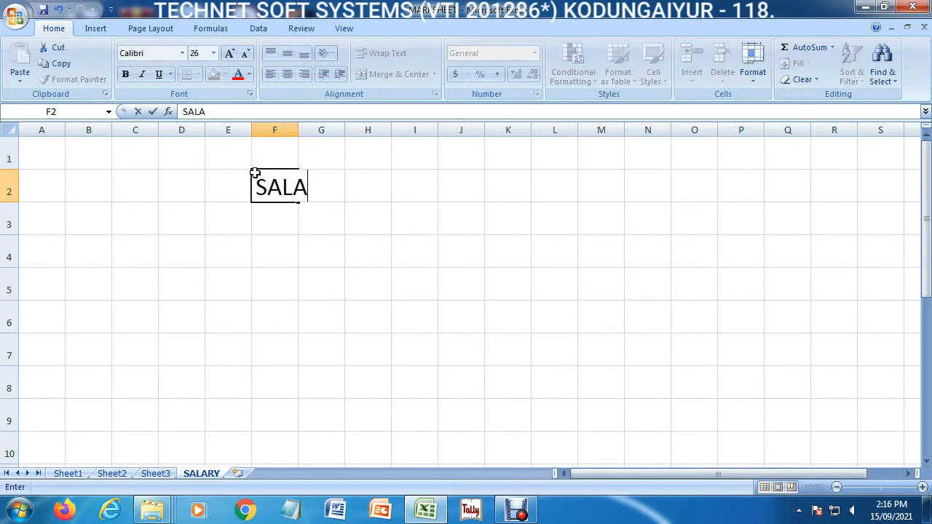
text(RY FOR THE MO)
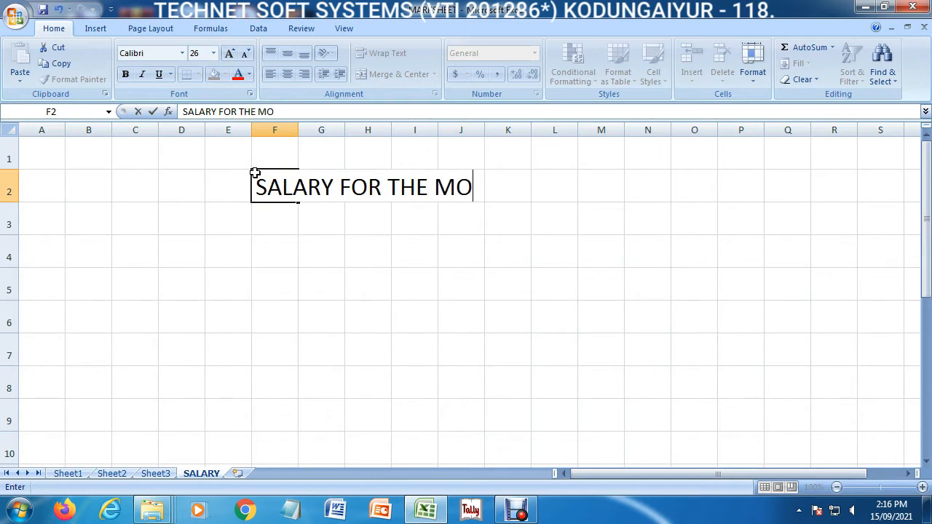
text(NTH OF SEPTEME)
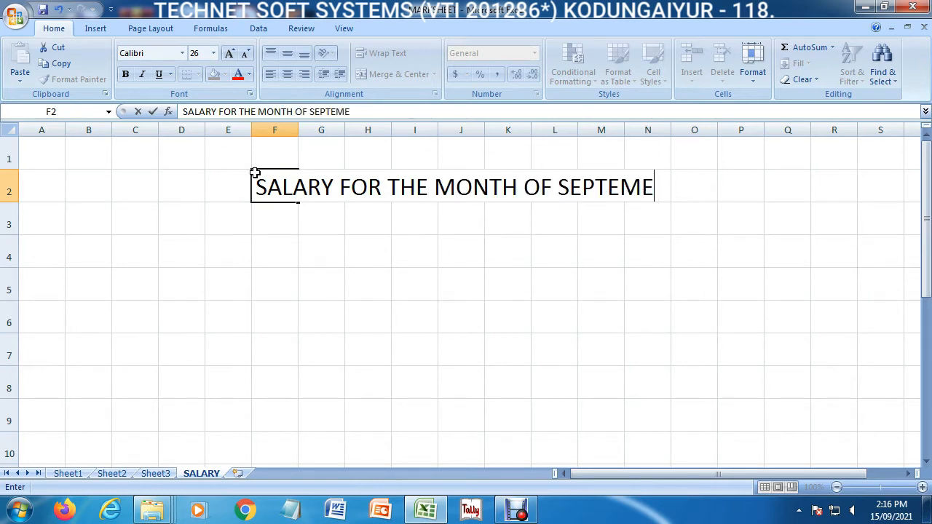
key(BackSpace)
text(BER 2021)
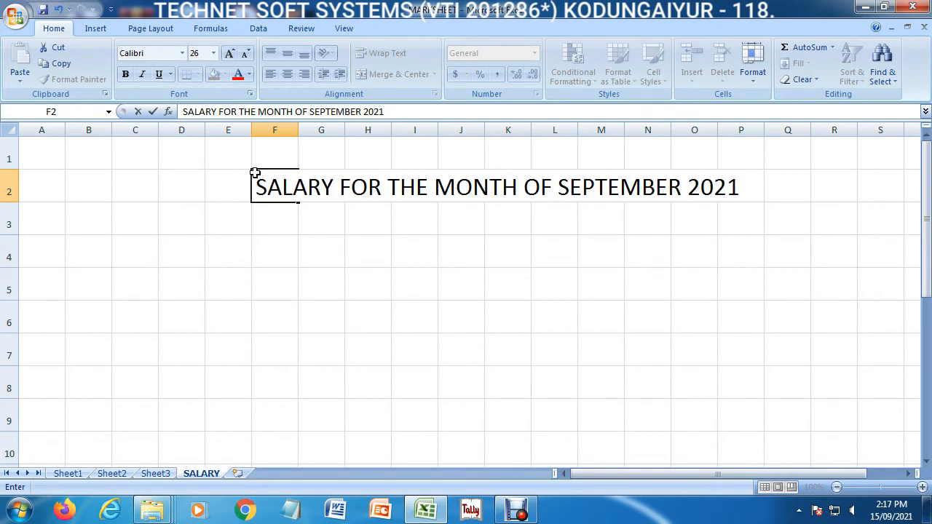
key(Return)
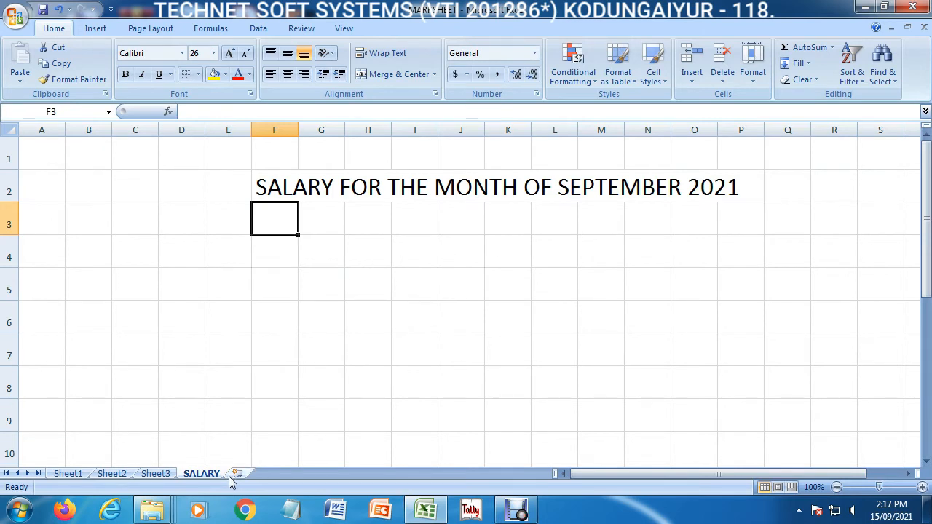
Rename the SALARY worksheet as "SALARY Sep.".
double_click(201, 474)
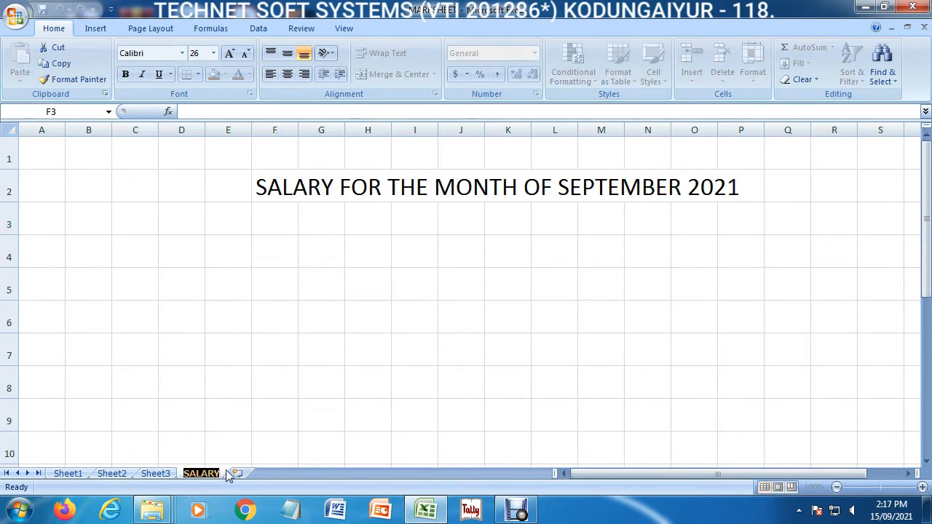
key(End)
text(Se)
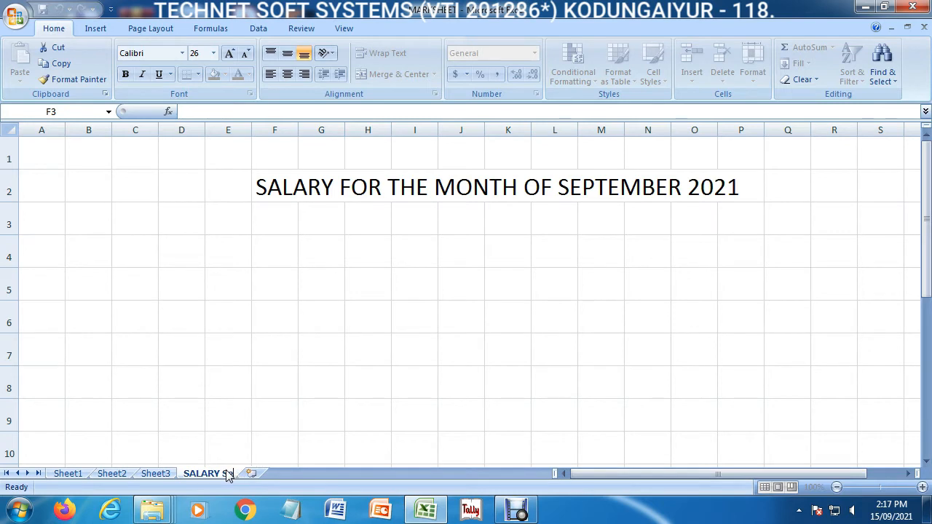
text(p.)
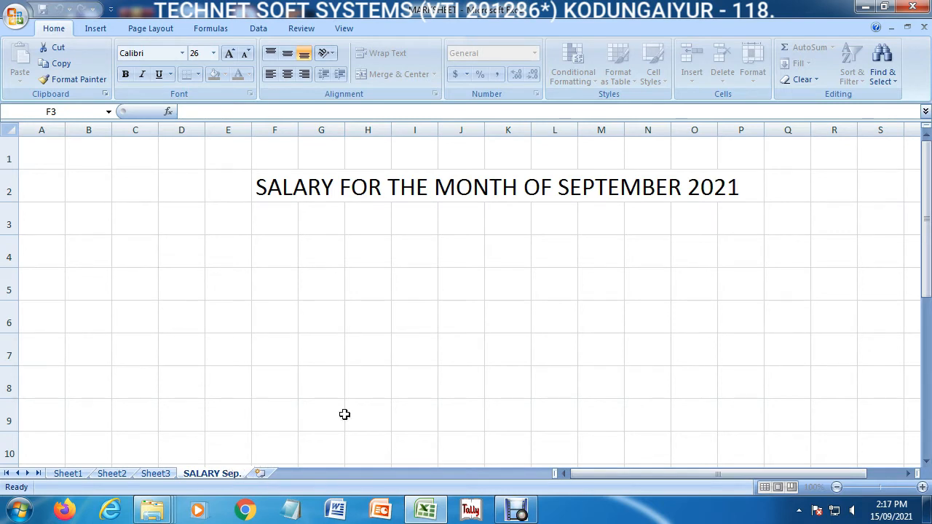
click(342, 264)
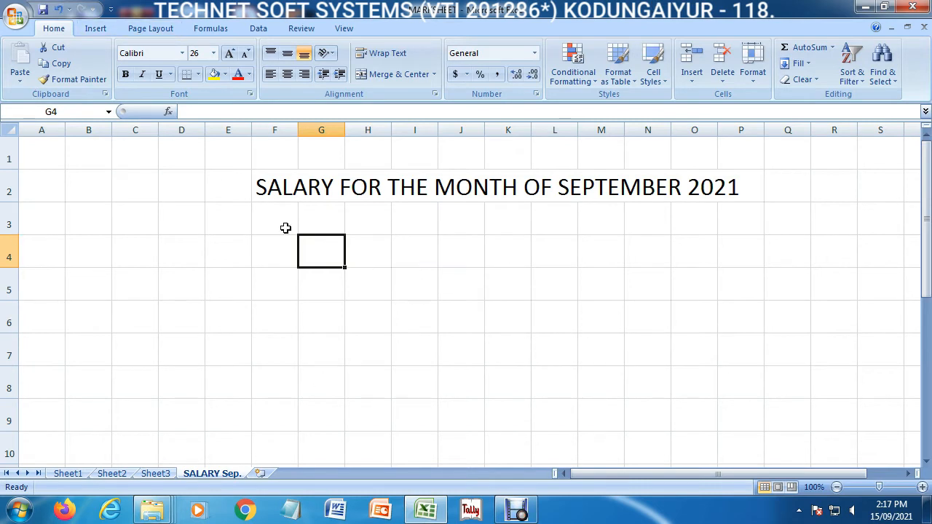
Enter the column headings "Sl. No." in F3 and "Employee Id." in G3.
click(285, 229)
text(S)
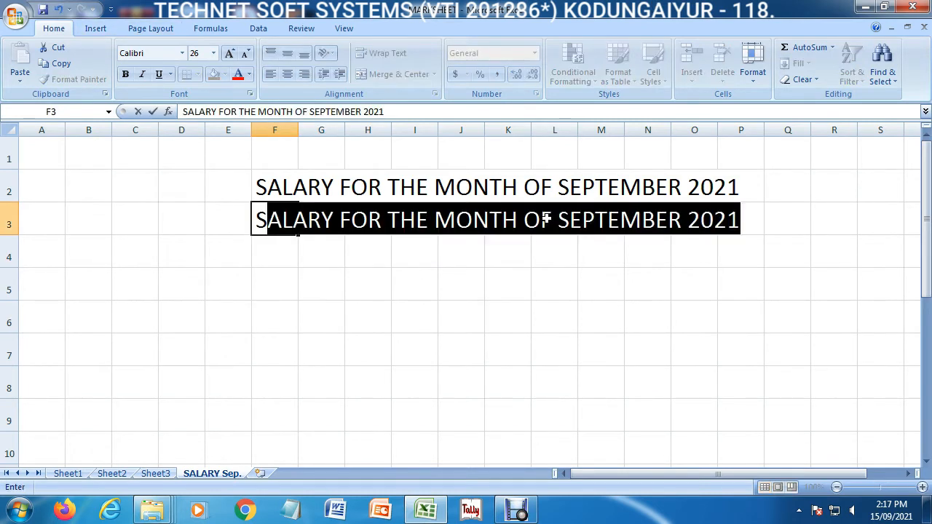
text(l. No.)
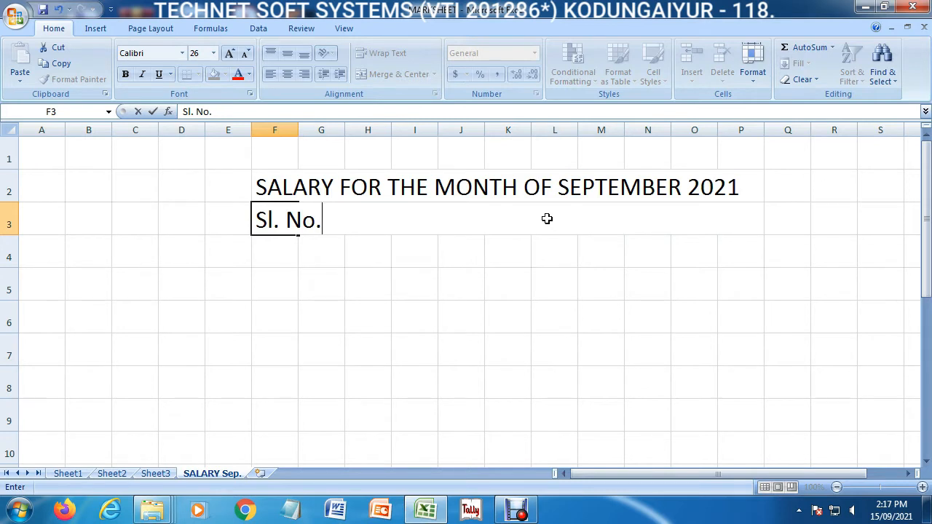
key(Tab)
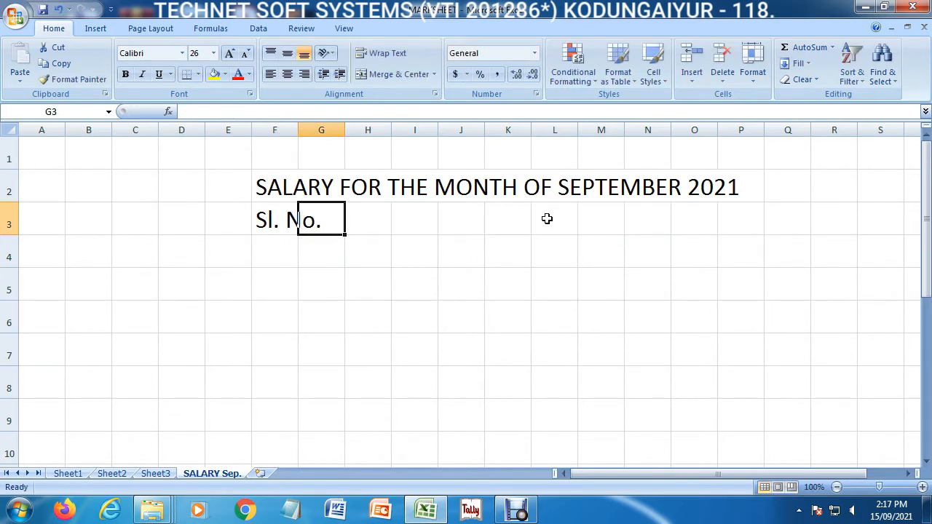
text(Employe)
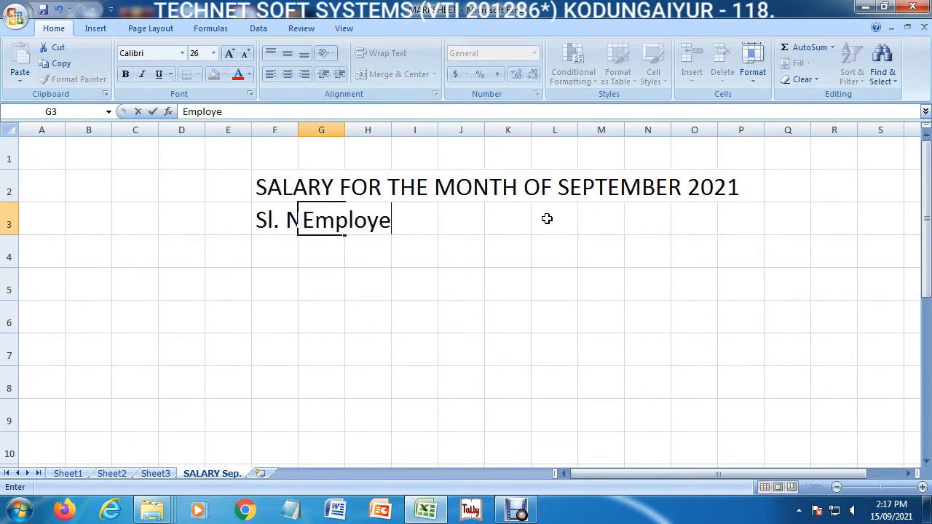
text(e Id.)
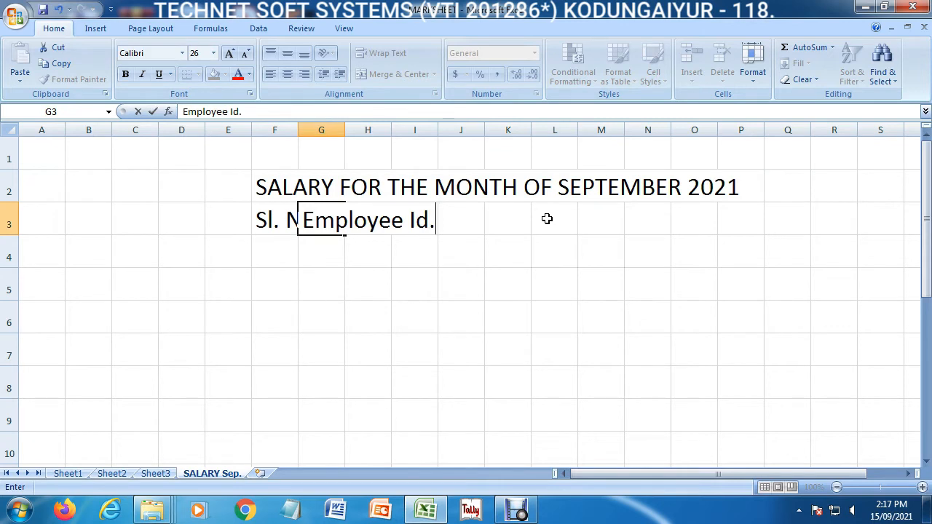
key(Tab)
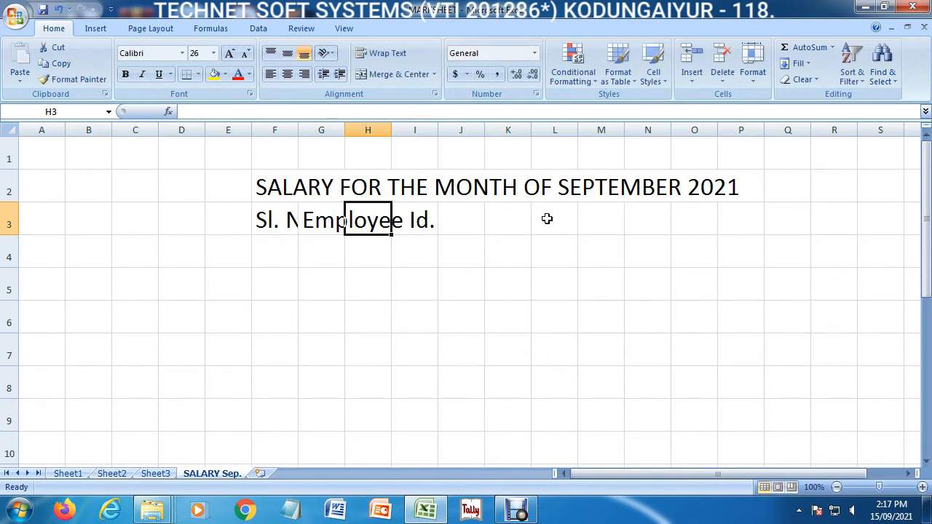
Enter the column heading "Basic Salary" in cell H3.
click(284, 225)
click(317, 213)
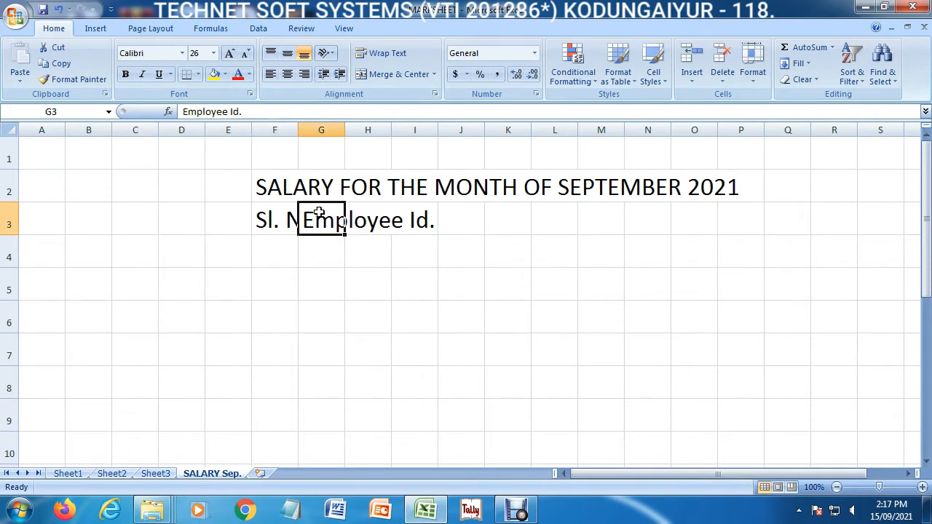
click(365, 217)
text(Basic)
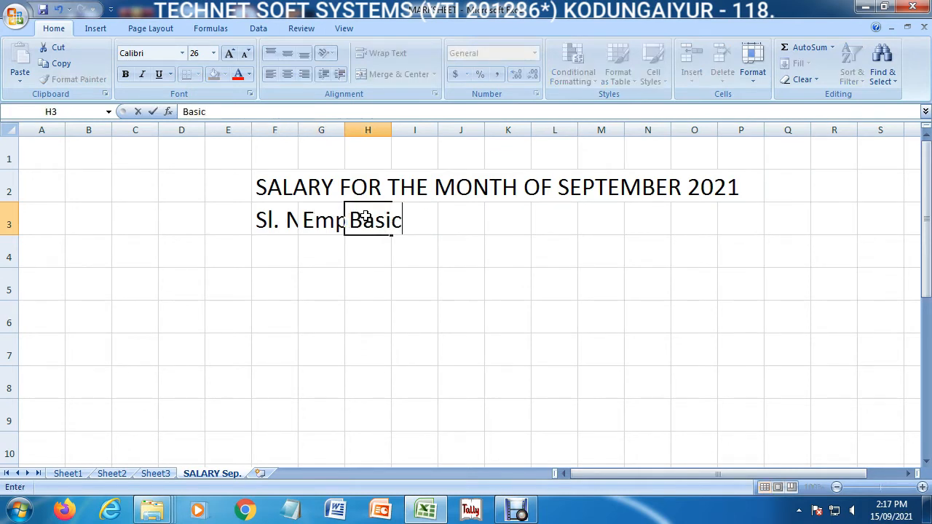
text( Salary)
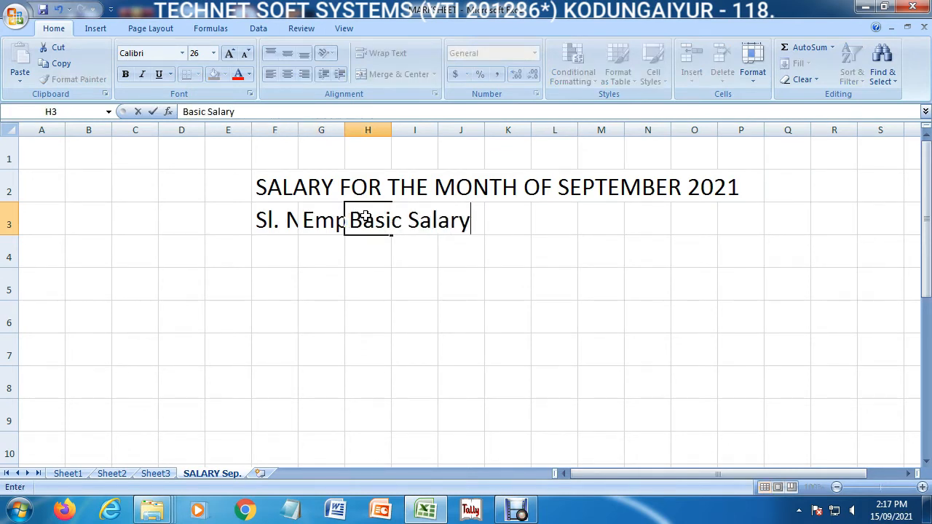
key(Tab)
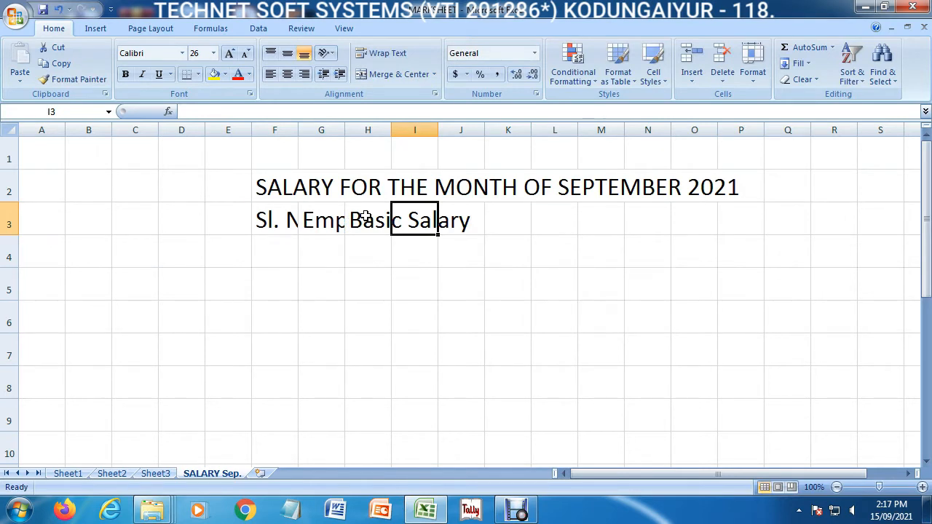
Enter the column heading "House Rent Allowance" in cell I3.
text(HRA)
key(BackSpace)
key(BackSpace)
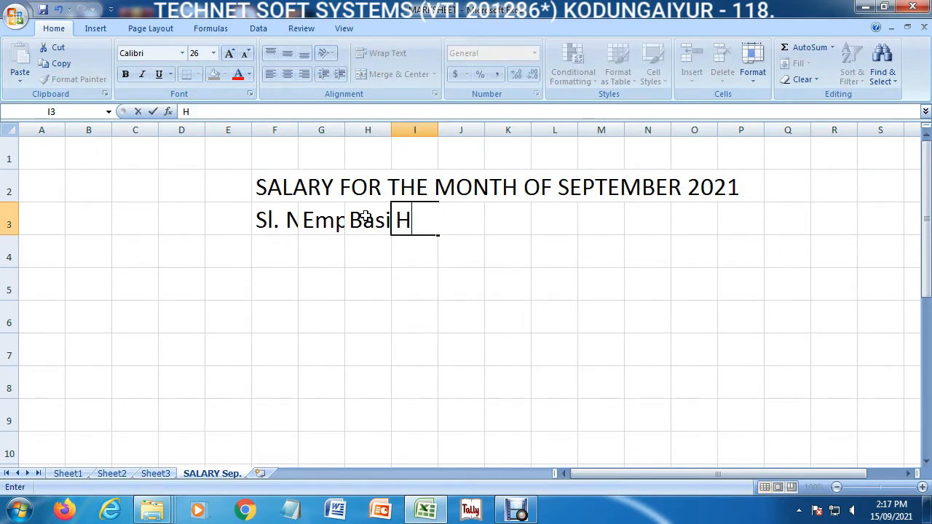
text(ouse R)
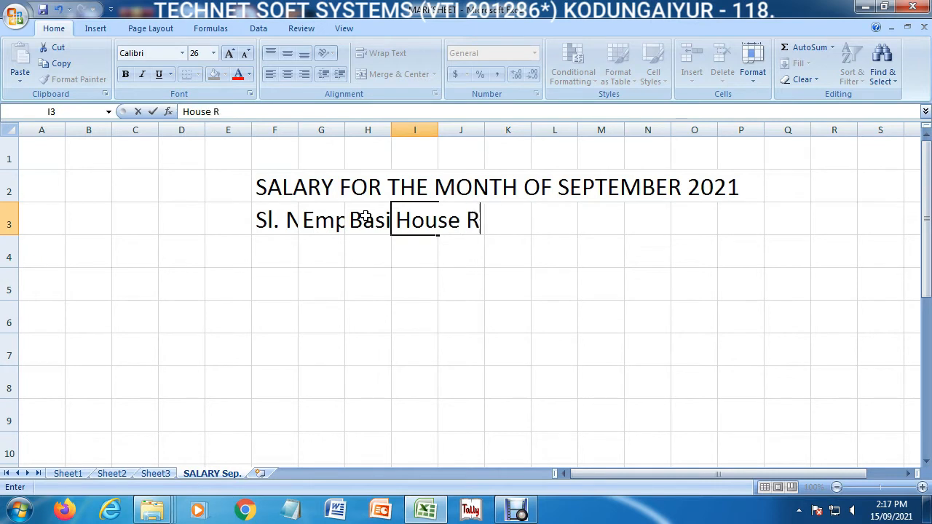
text(ent Aclown)
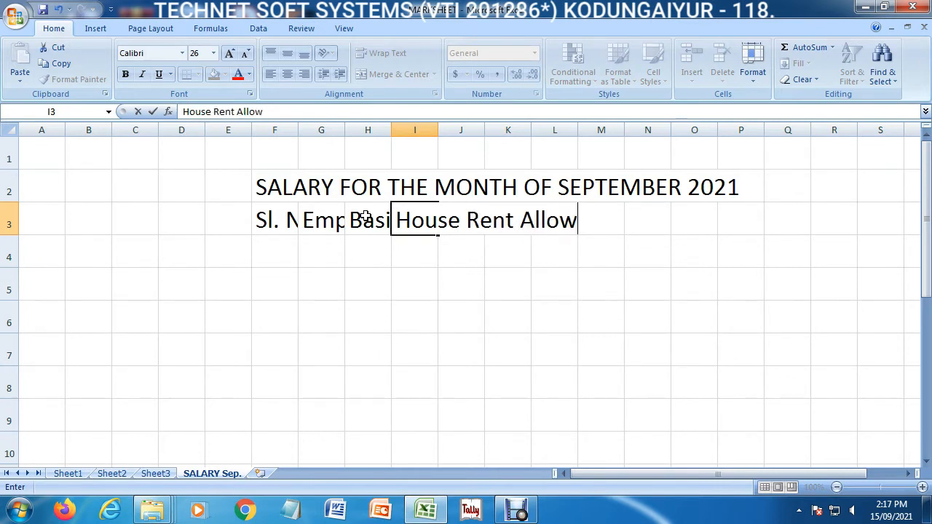
key(BackSpace)
text(ance)
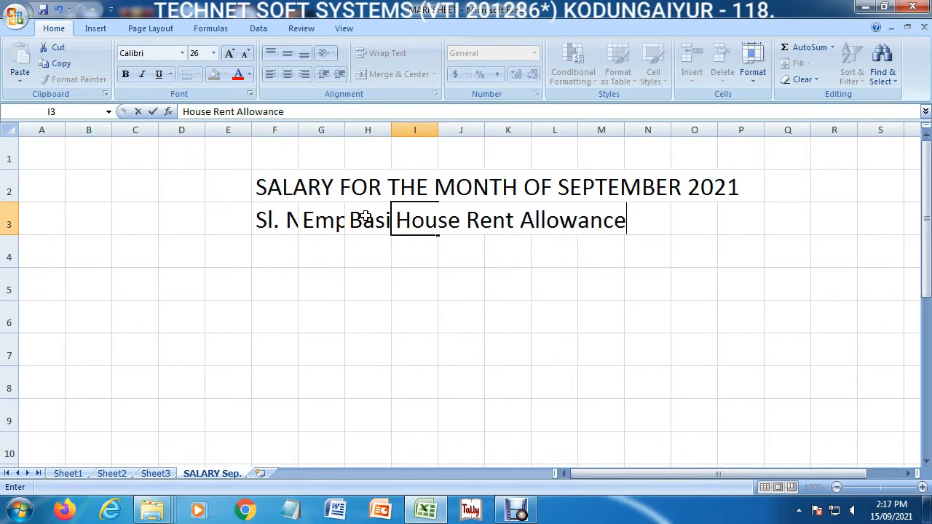
key(Tab)
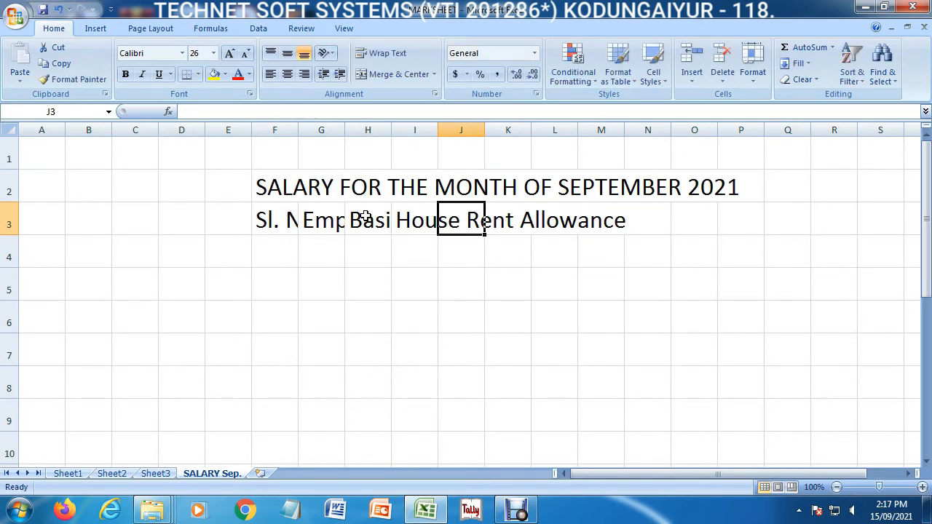
Enter the column heading "Petrol Allowance" in cell J3.
text(Petrol )
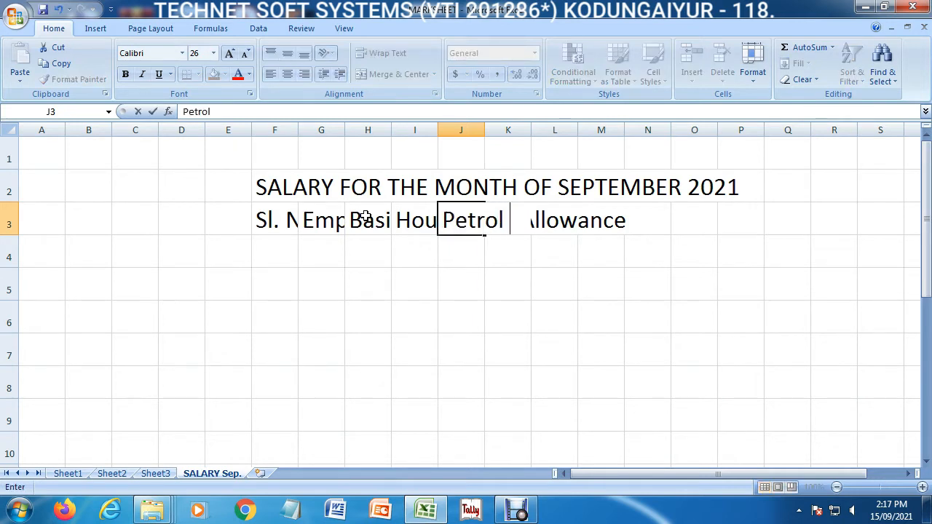
text(Allowance)
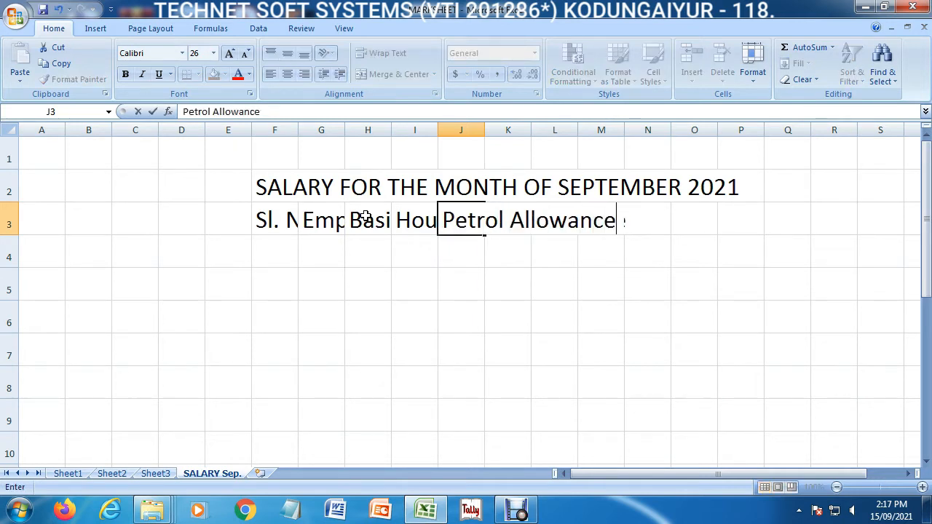
click(278, 228)
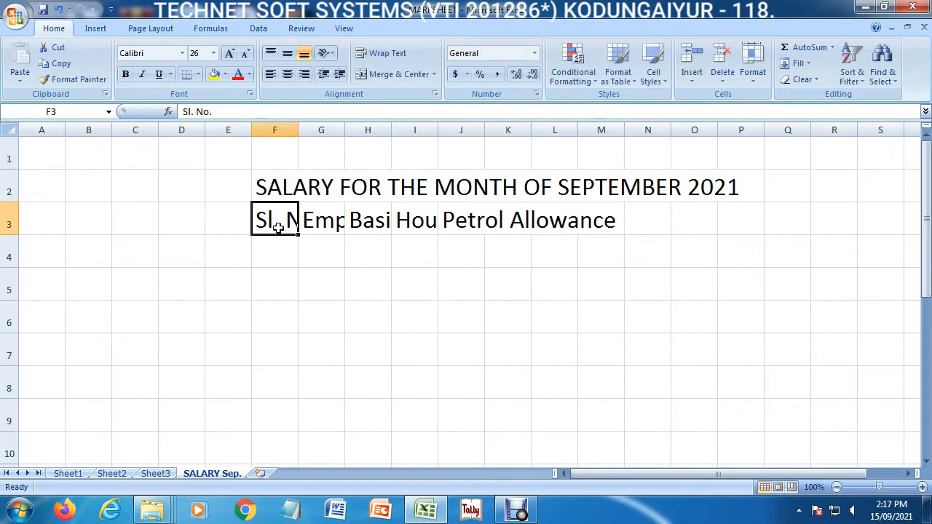
Enter the column heading "Provident Fund" in cell K3.
click(317, 226)
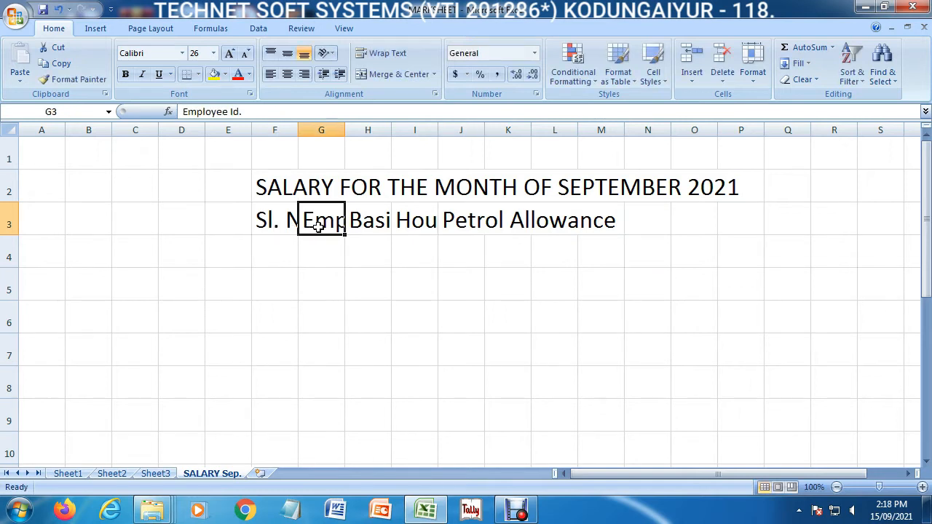
click(367, 223)
click(424, 222)
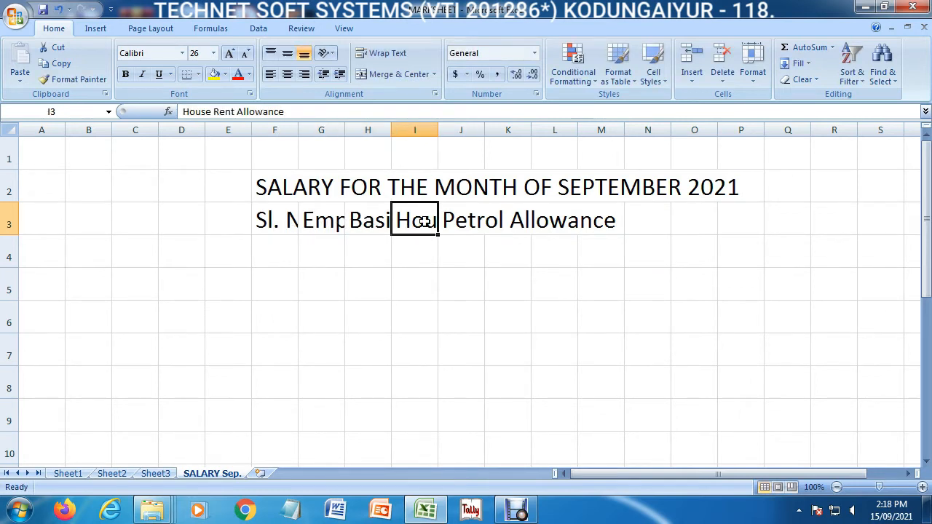
click(483, 223)
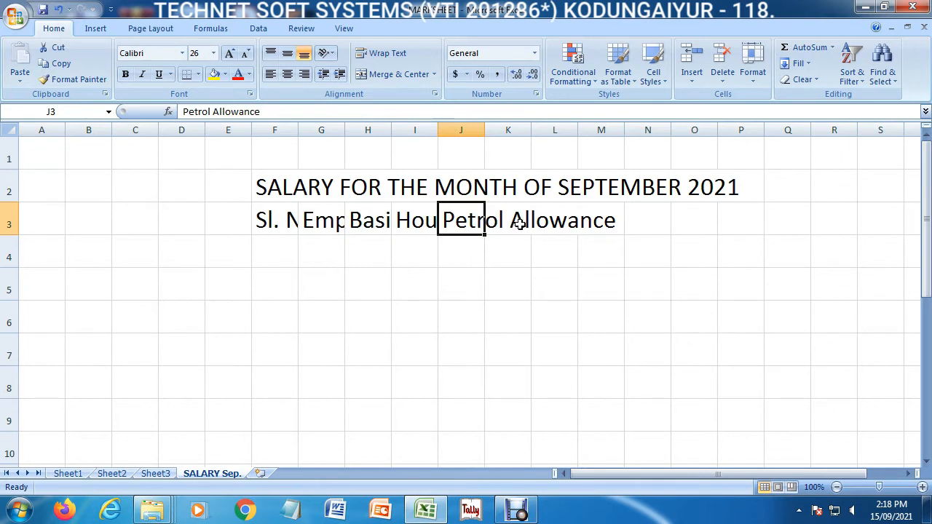
click(518, 223)
text(P.F)
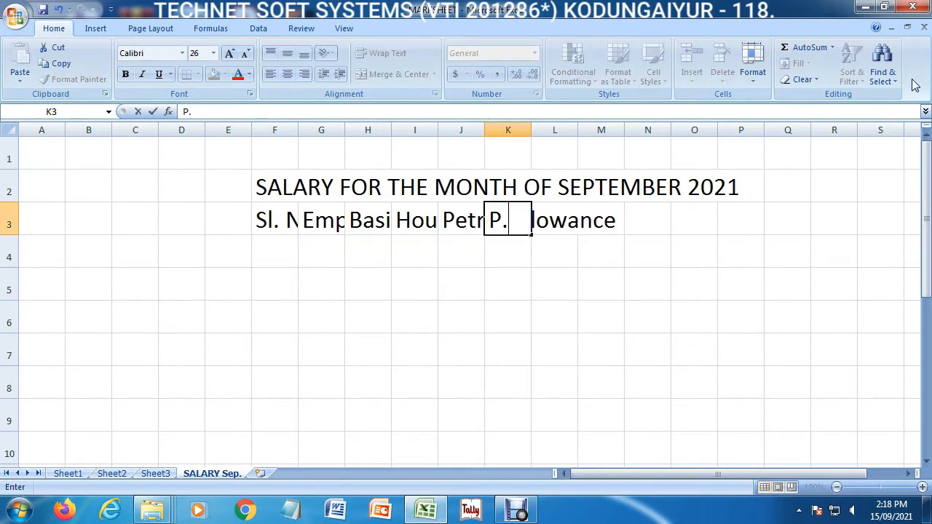
key(BackSpace)
key(BackSpace)
text(rovid)
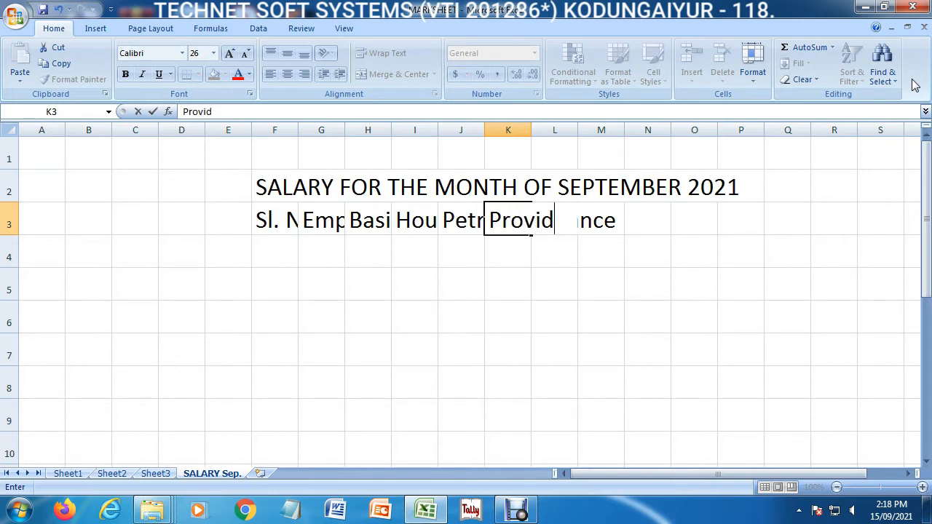
text(ent Fund)
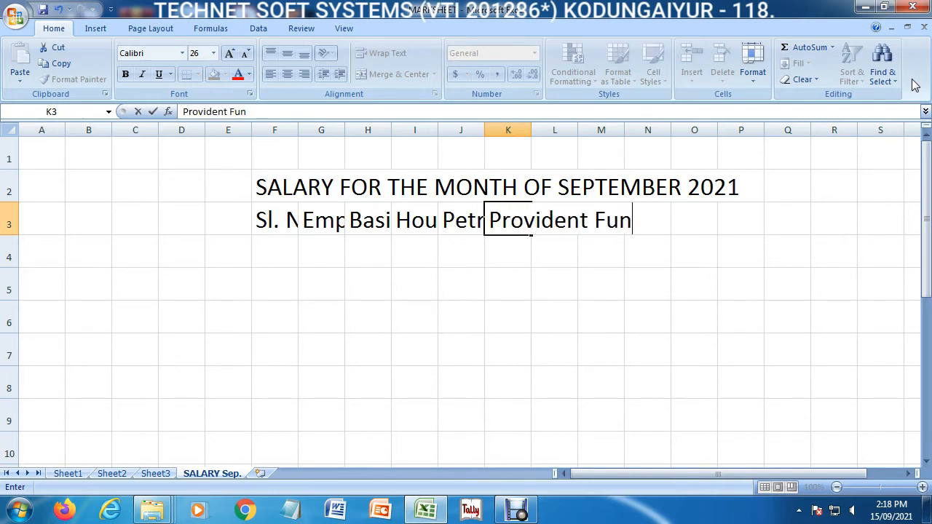
key(Tab)
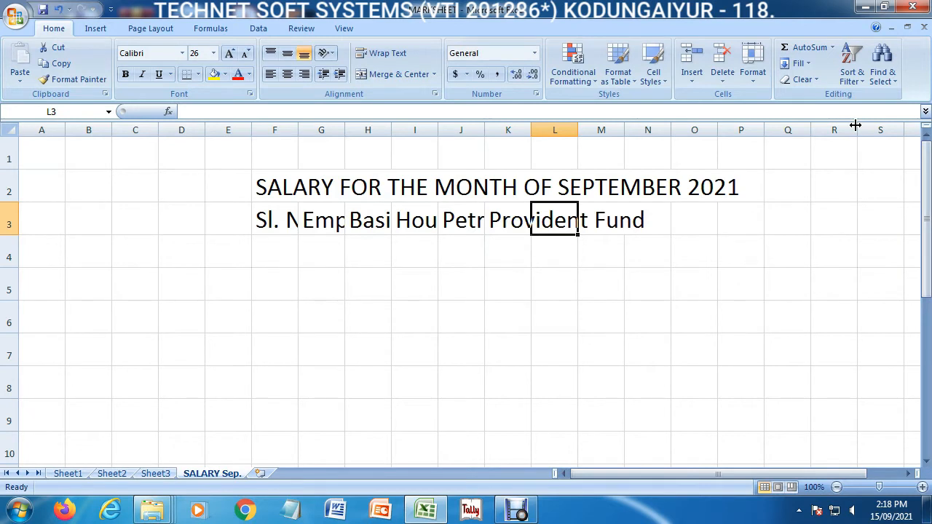
Enter the gross salary column heading in cell L3.
text(Tal)
key(BackSpace)
key(BackSpace)
key(BackSpace)
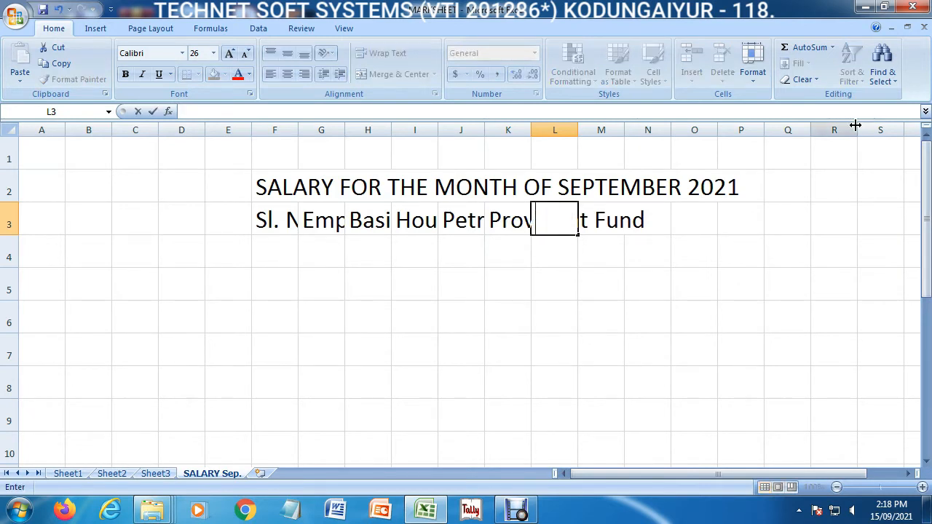
text(Gross Salaru)
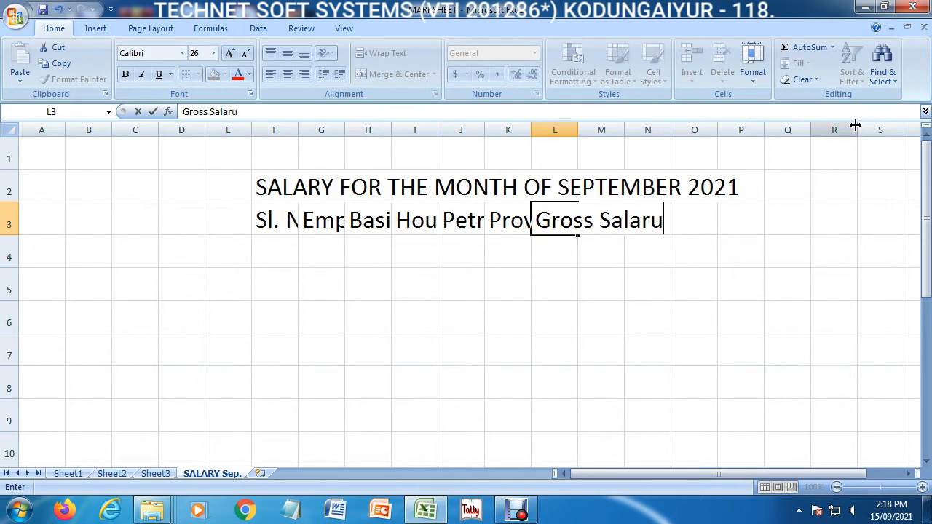
key(Return)
Correct the spelling of the heading in cell L3 to "Gross Salary".
key(Left)
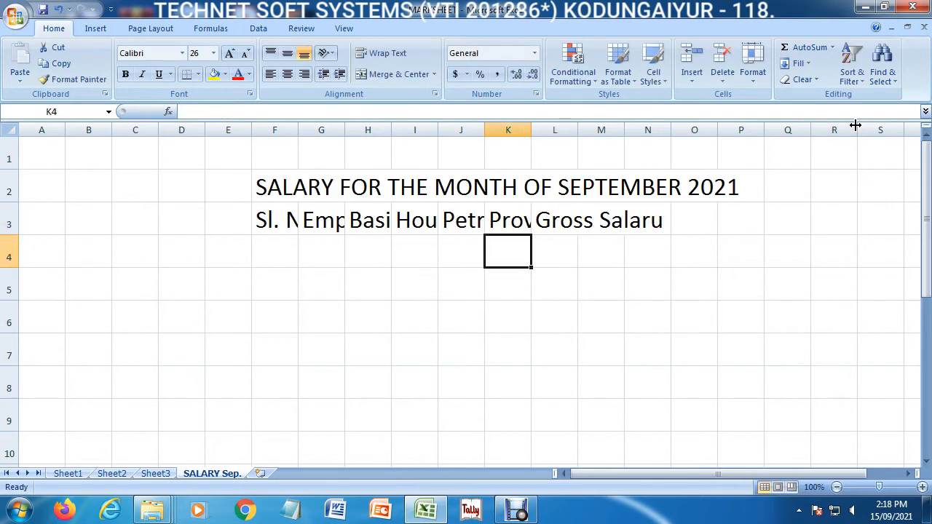
key(Up)
key(F2)
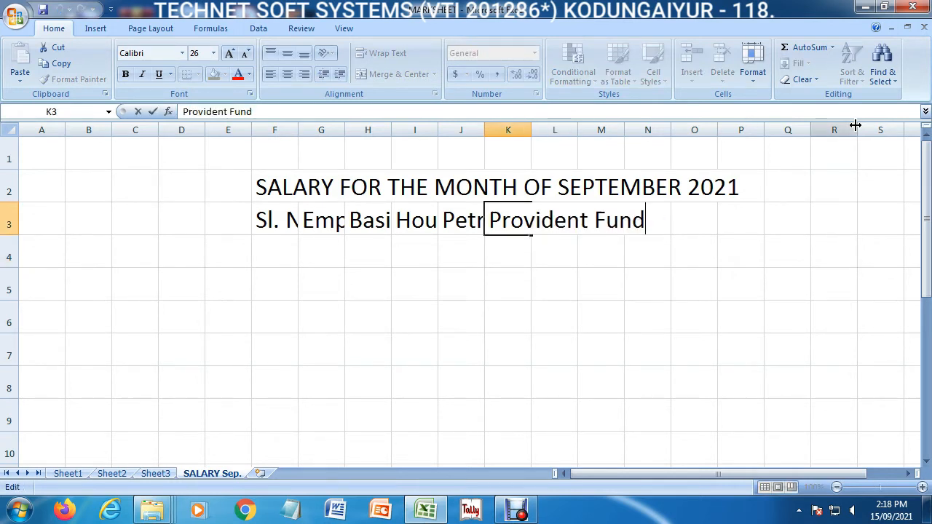
key(Return)
key(Up)
key(Right)
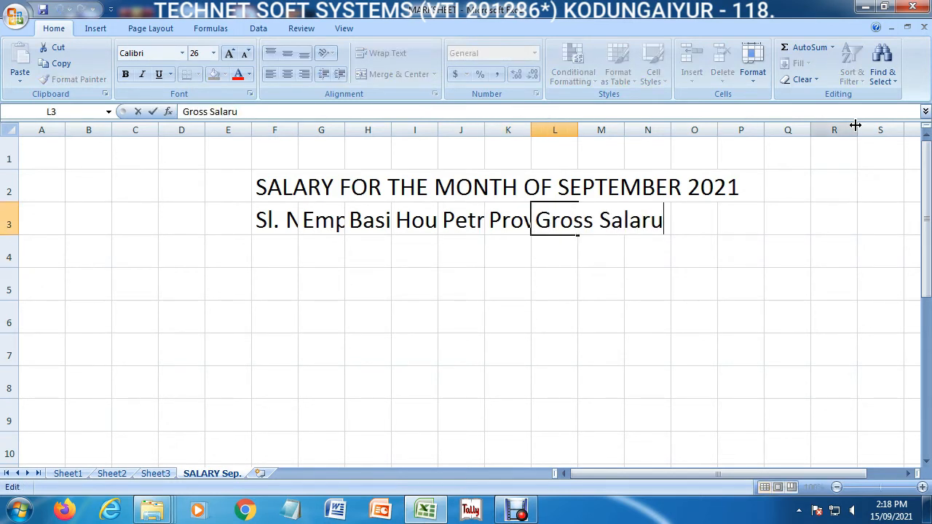
key(F2)
key(BackSpace)
text(y)
key(Return)
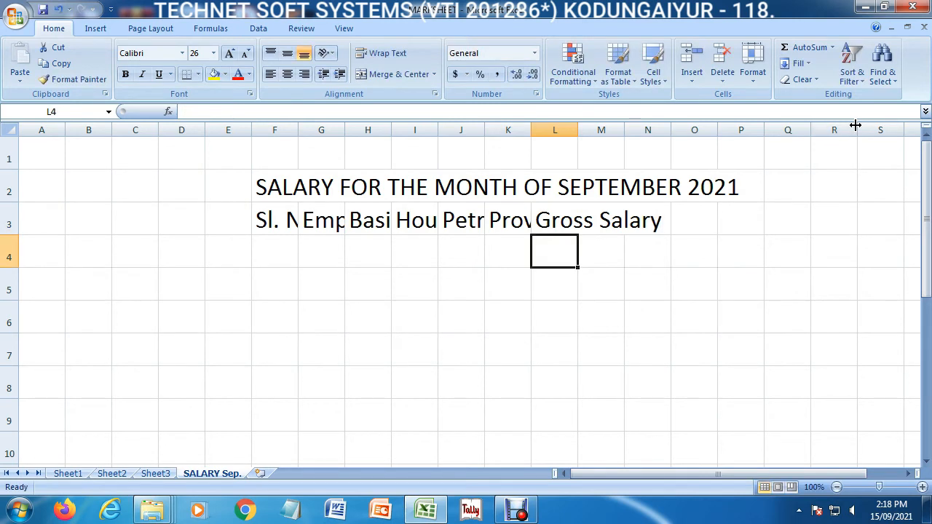
click(285, 227)
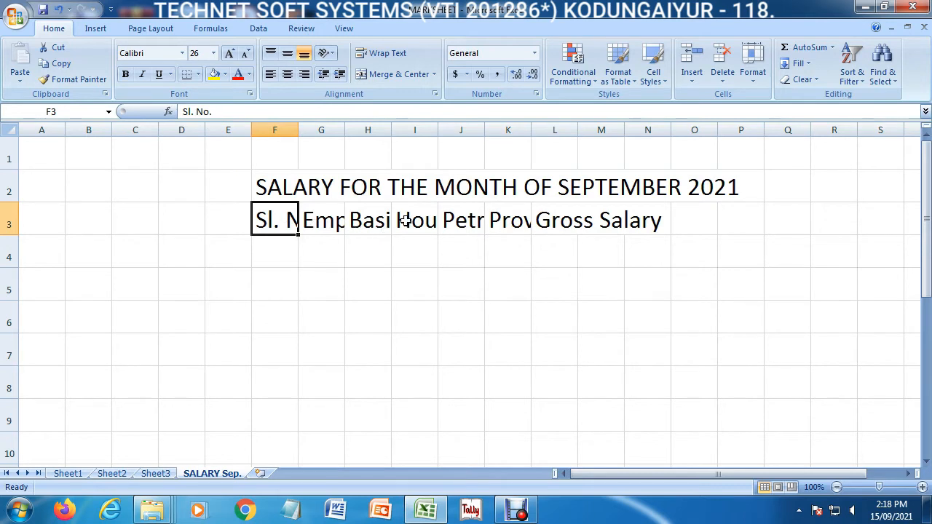
drag(285, 226, 656, 224)
click(752, 69)
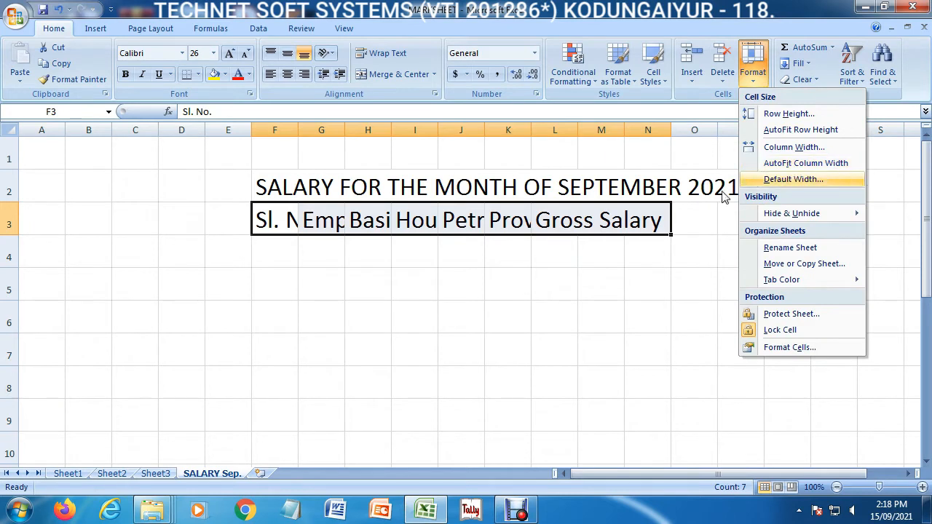
click(450, 249)
Wrap the Employee Id. and Basic Salary headings in G3 and H3, widening columns G and H so no word is broken.
click(321, 226)
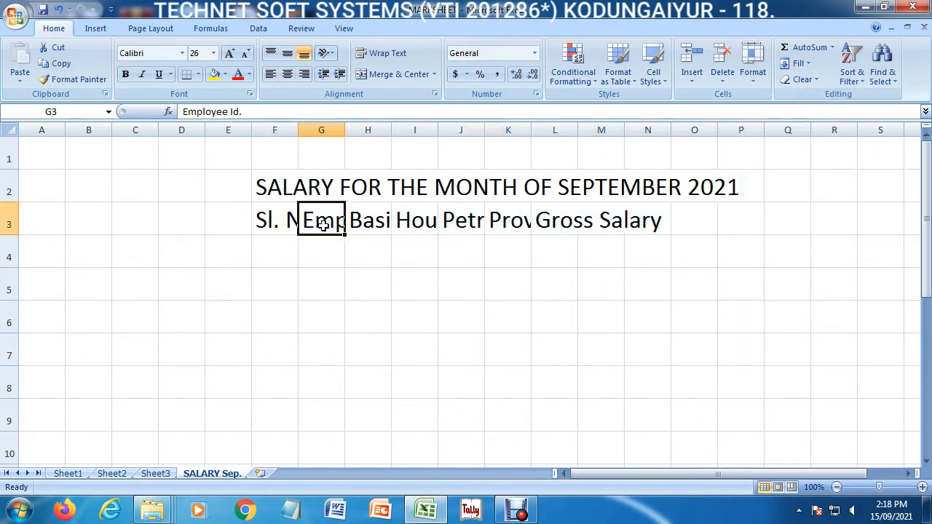
click(381, 55)
drag(344, 130, 413, 131)
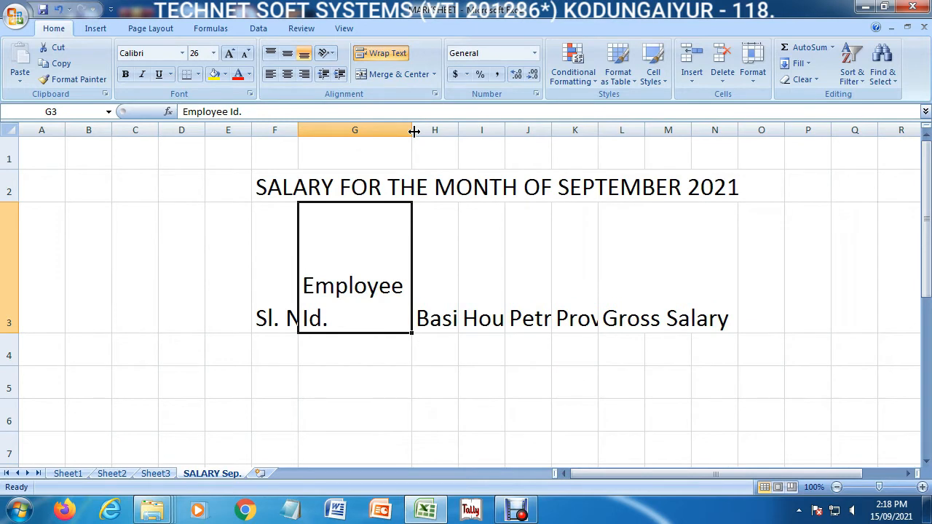
click(432, 271)
click(380, 53)
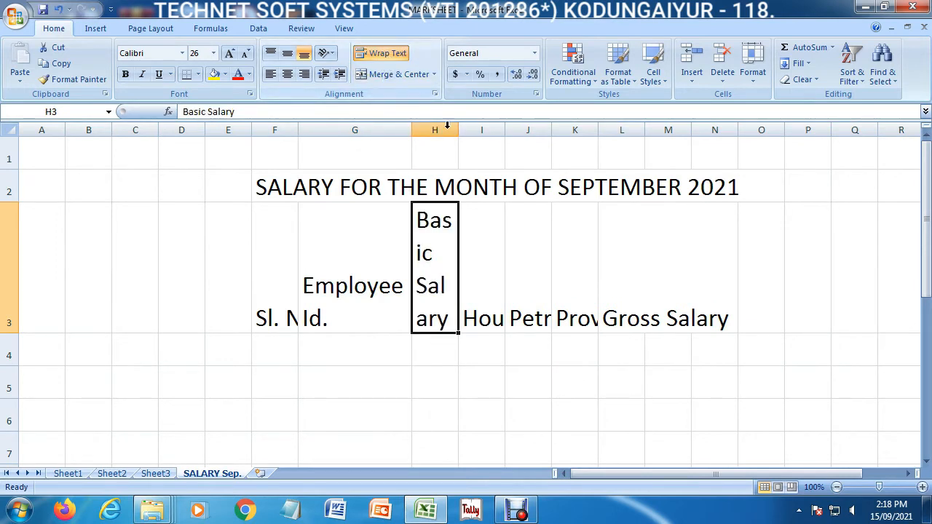
drag(458, 130, 484, 130)
Wrap the House Rent Allowance and Petrol Allowance headings in I3 and J3, widening columns I and J to fit "Allowance" on one line.
click(499, 258)
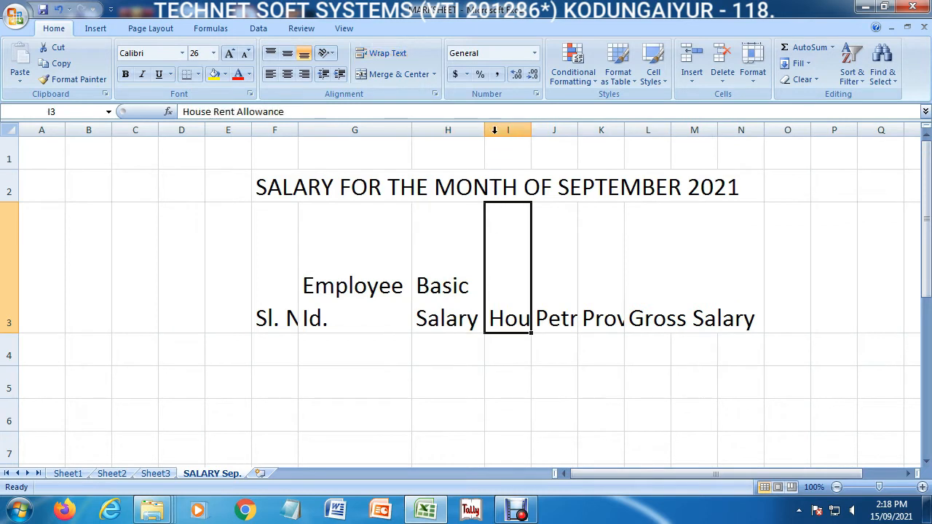
click(380, 53)
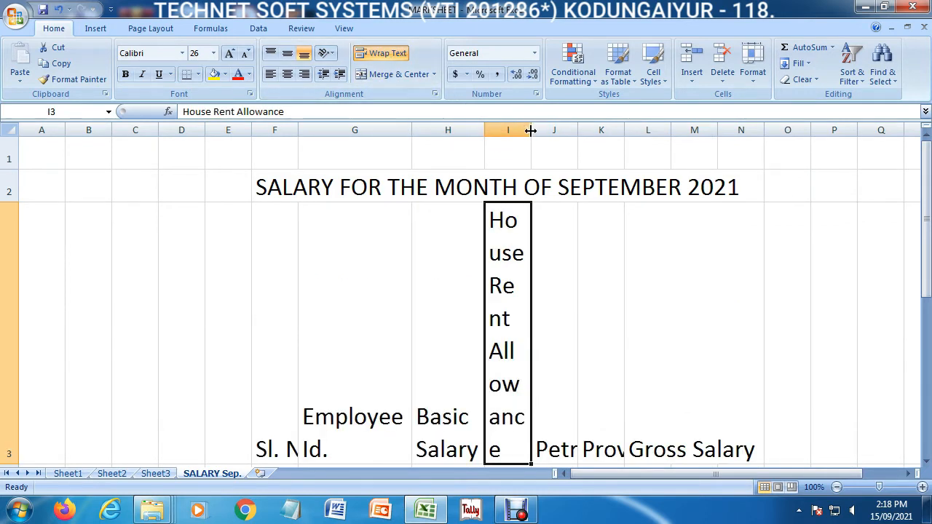
drag(531, 130, 600, 133)
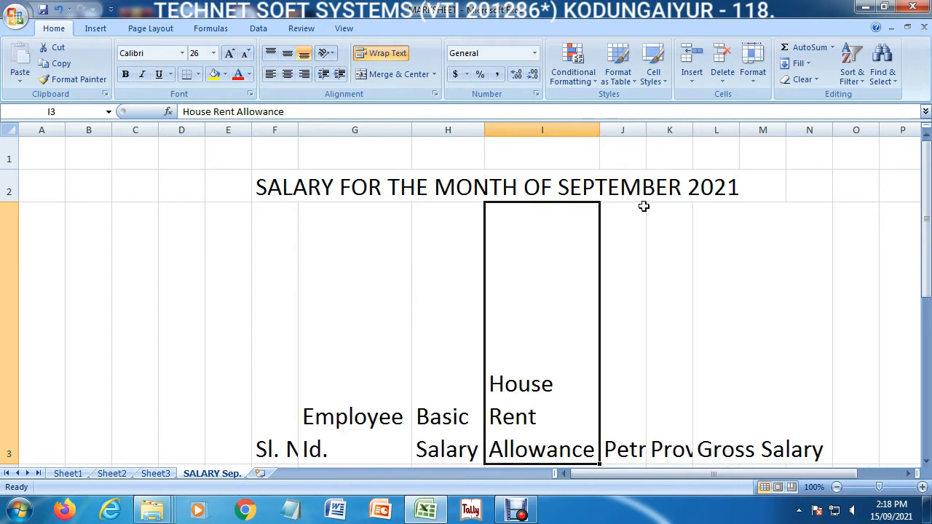
click(626, 257)
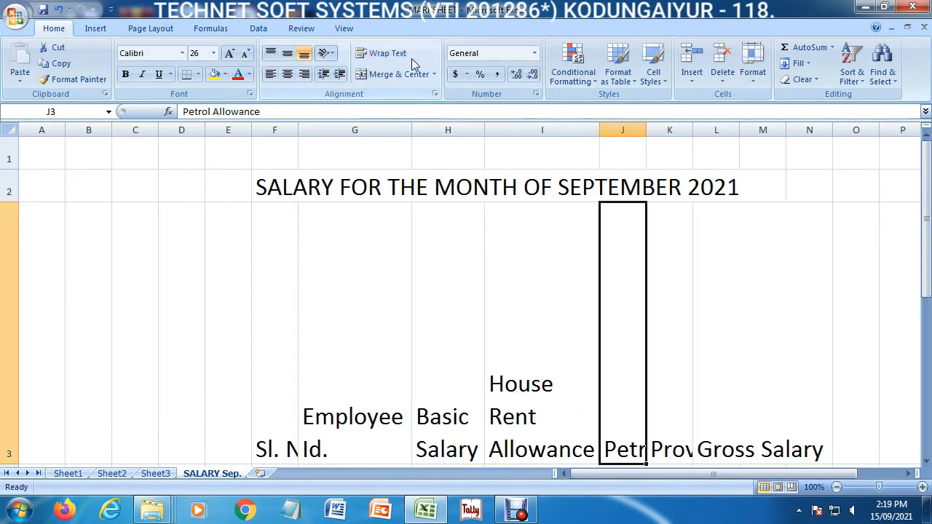
click(386, 54)
drag(646, 130, 719, 133)
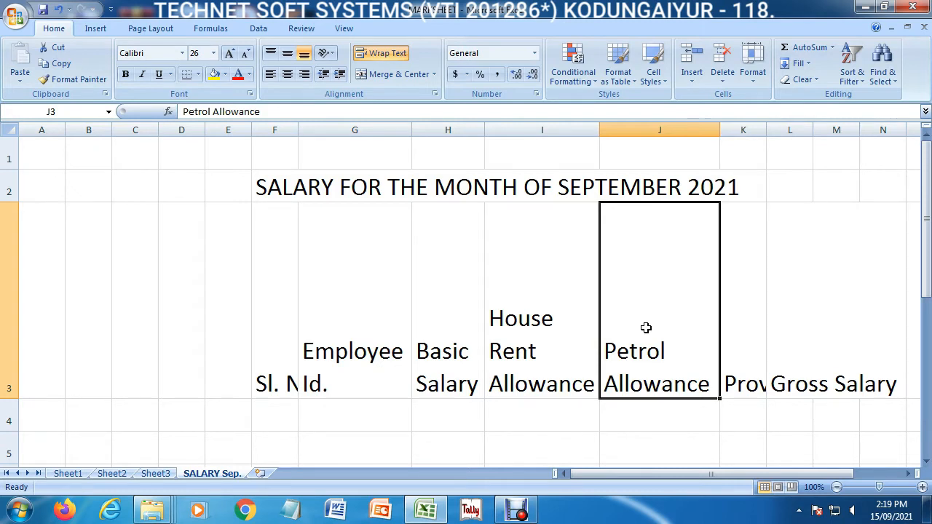
Wrap the Provident Fund and Gross Salary headings in K3 and L3, widening columns K and L to show each on two lines.
click(752, 246)
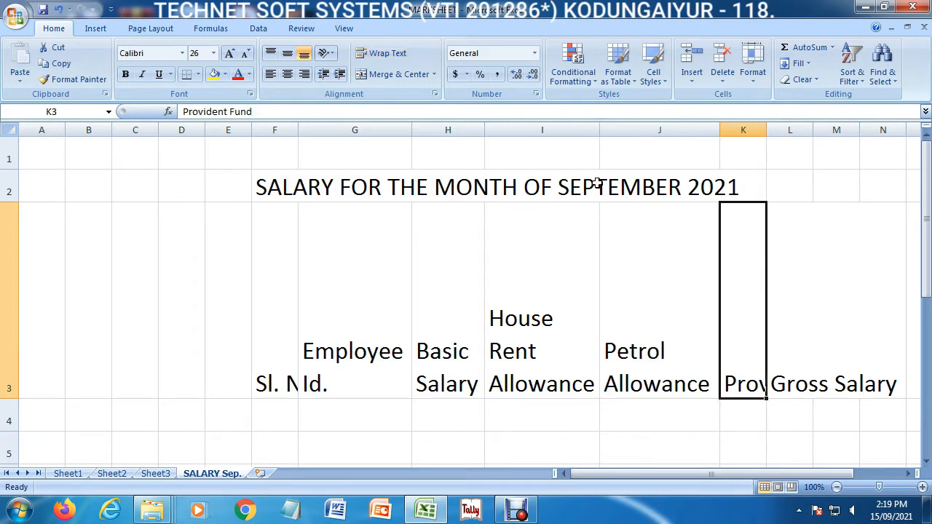
click(380, 55)
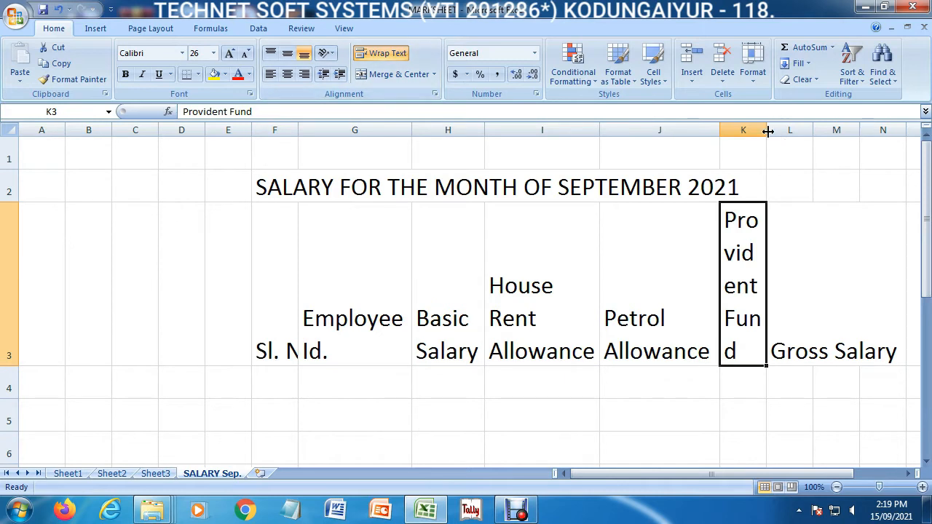
drag(766, 131, 834, 131)
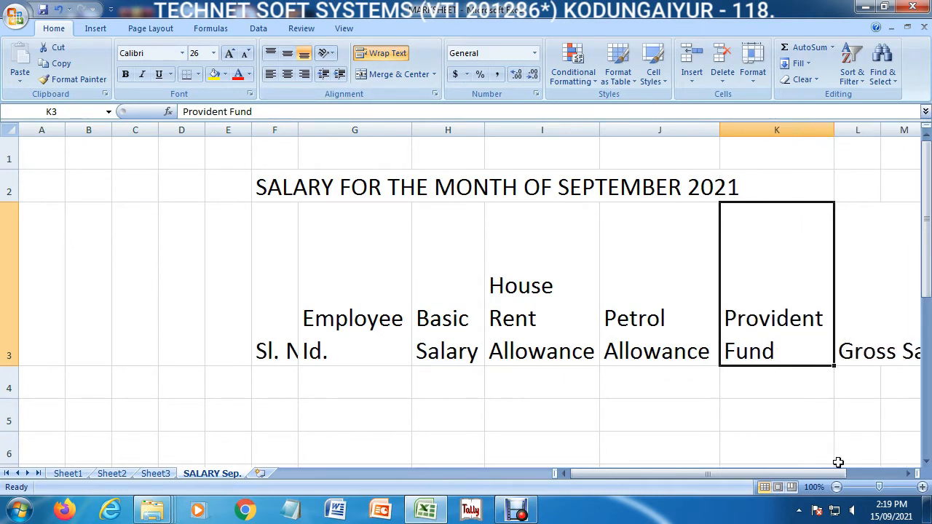
click(908, 474)
click(907, 474)
click(778, 325)
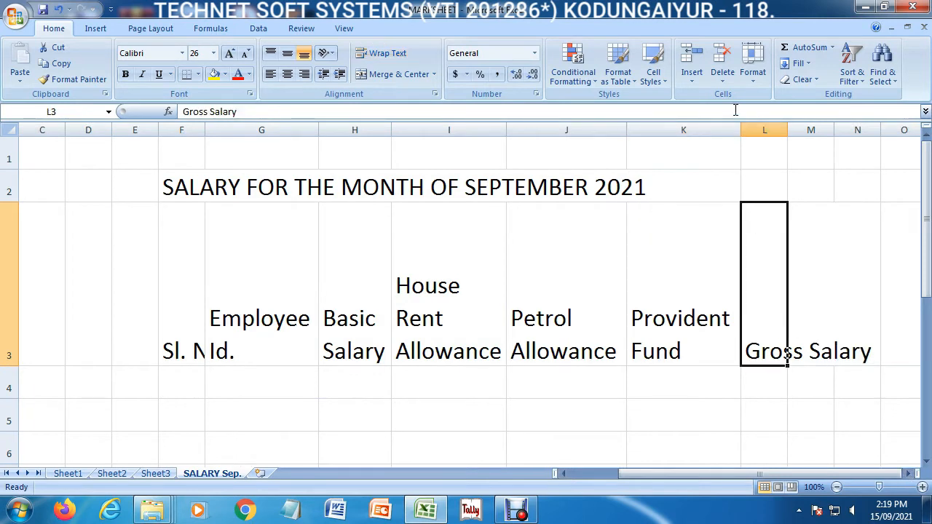
click(392, 55)
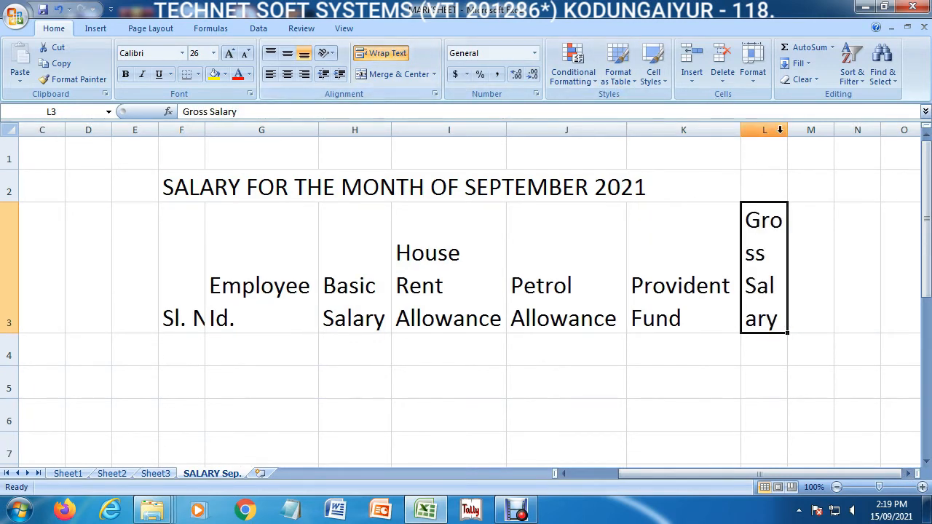
drag(787, 129, 816, 130)
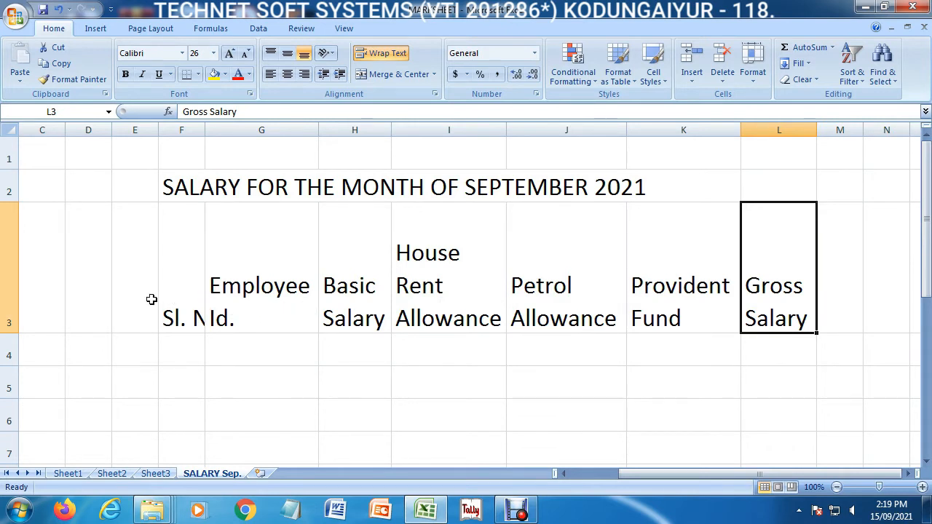
Wrap the Sl. No. heading in F3 and reduce the height of row 3 to fit the three-line heading.
click(189, 301)
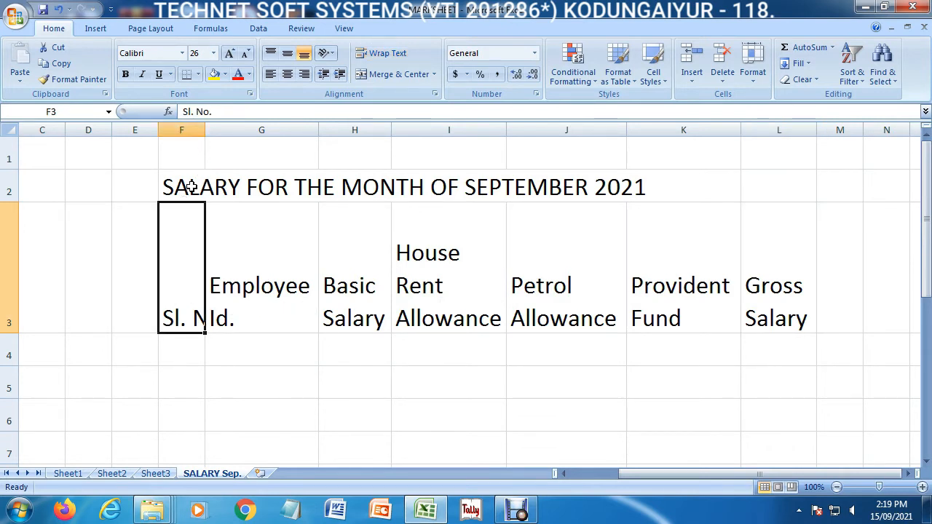
click(380, 54)
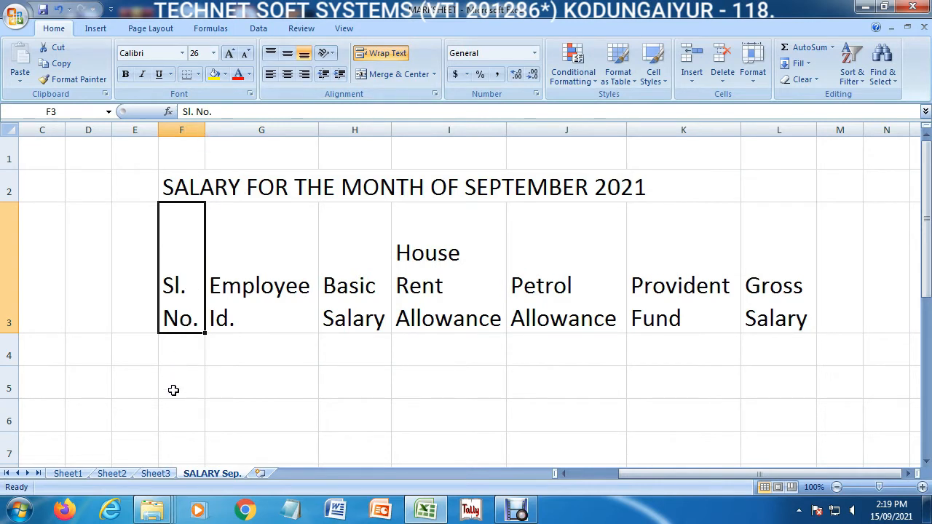
click(180, 353)
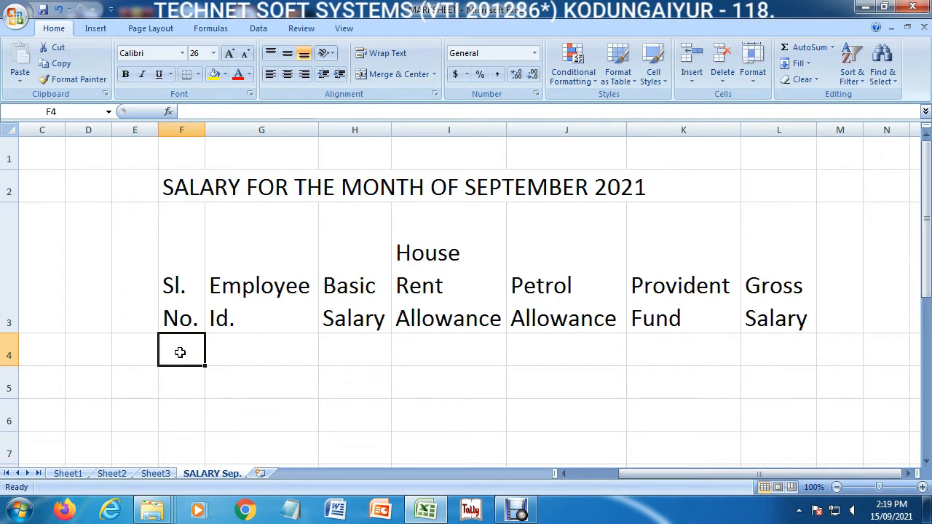
click(197, 284)
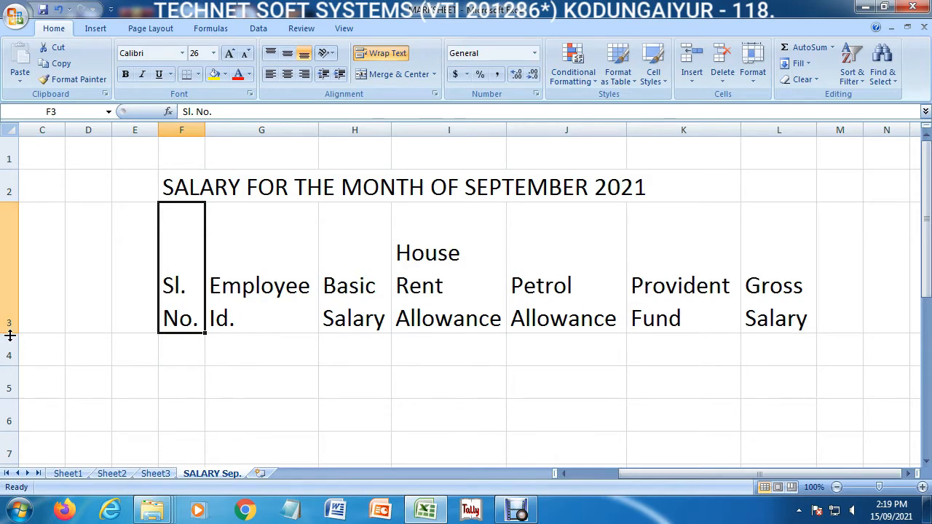
drag(8, 332, 9, 293)
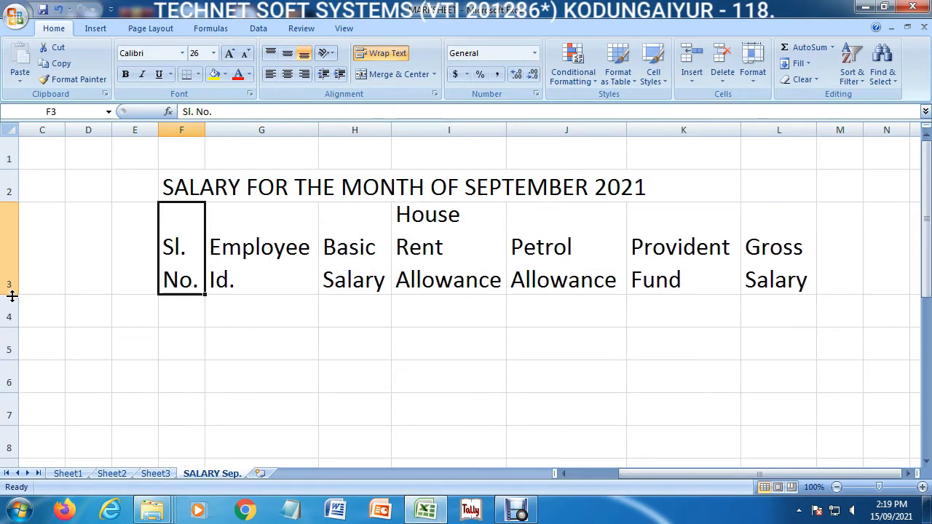
Enter the serial numbers 1, 2, 3 and 4 in cells F4 to F7 under Sl. No.
click(186, 323)
text(1)
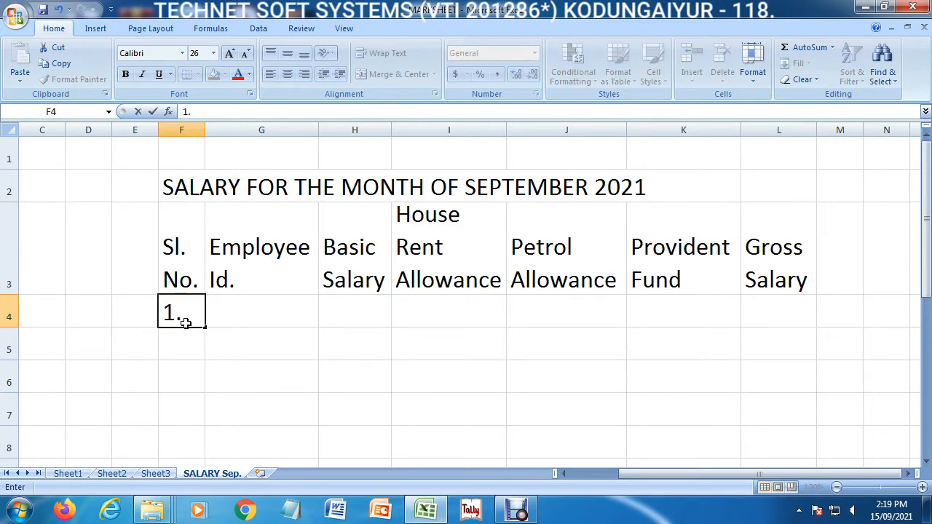
text(.)
key(Return)
text(2)
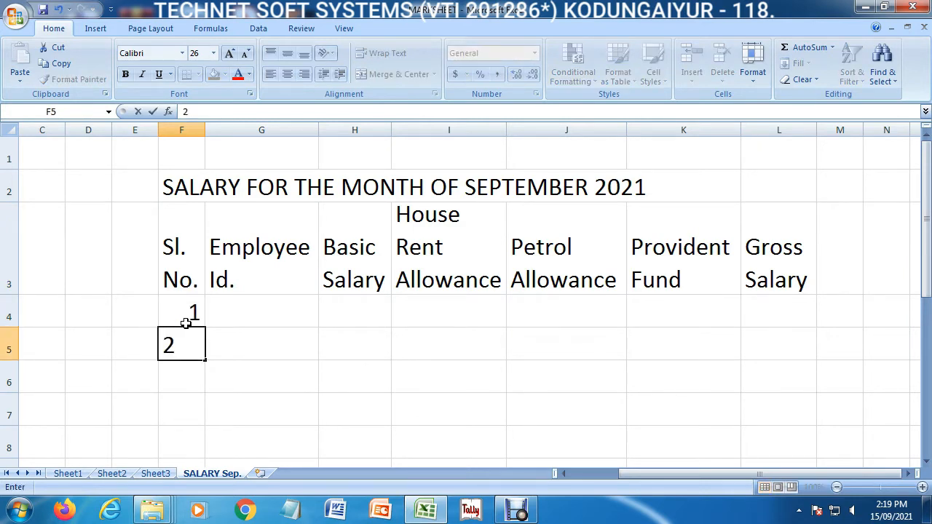
key(Return)
text(3)
key(Return)
text(4)
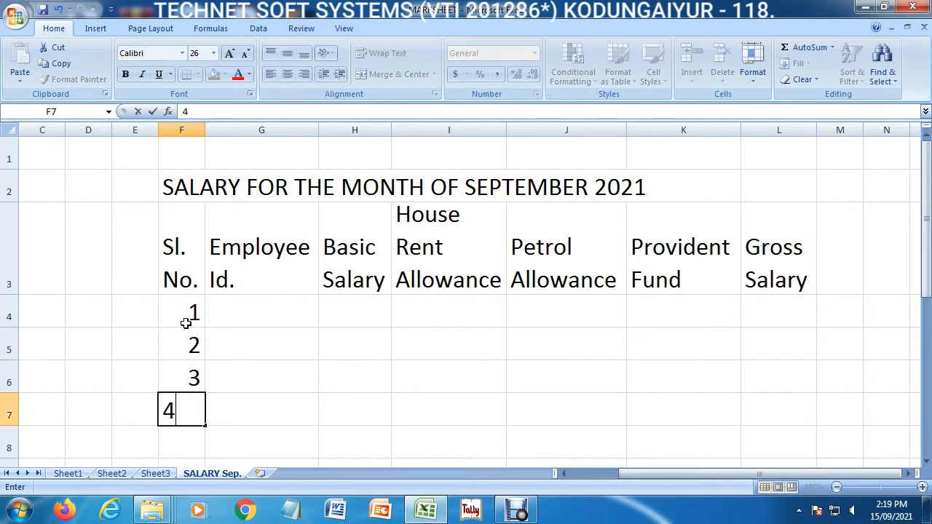
Clear the serial numbers in F6:F7 and fill the series from F4:F5 down to 5 in F8.
click(191, 368)
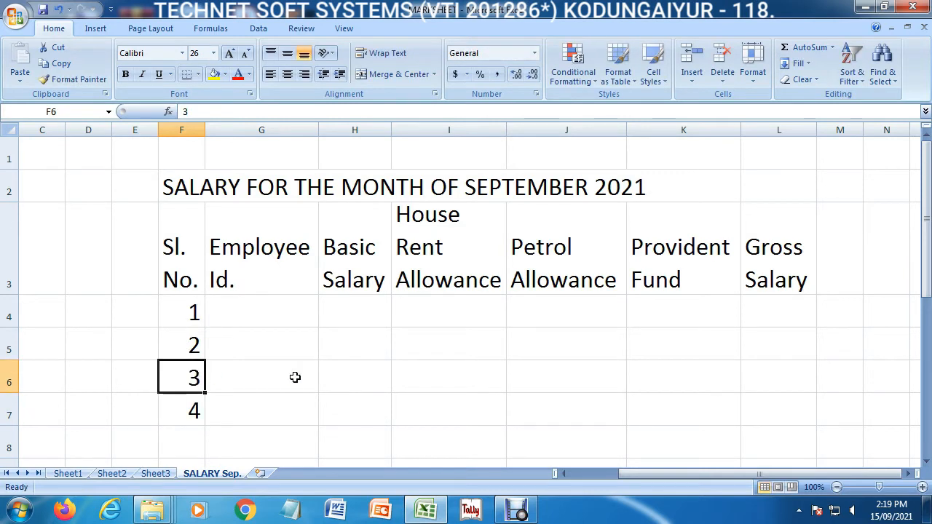
key(shift+Down)
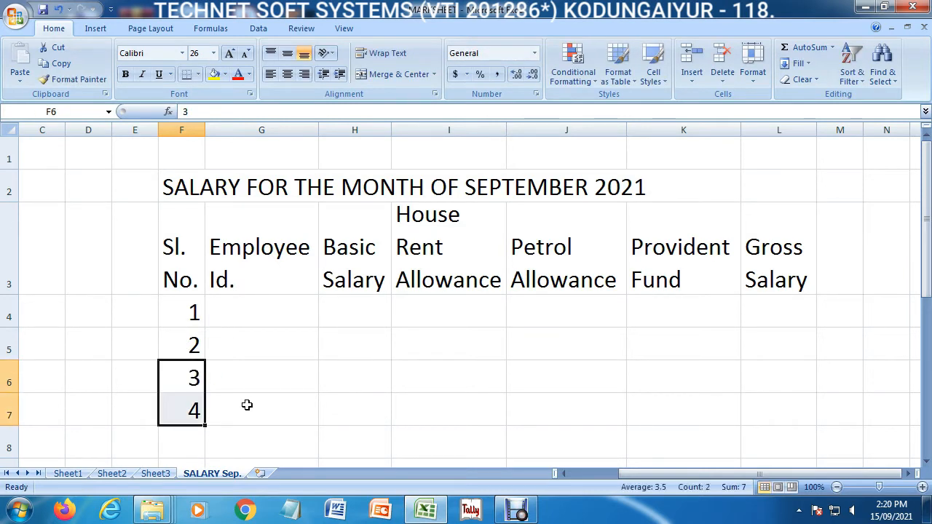
key(Delete)
drag(183, 314, 212, 271)
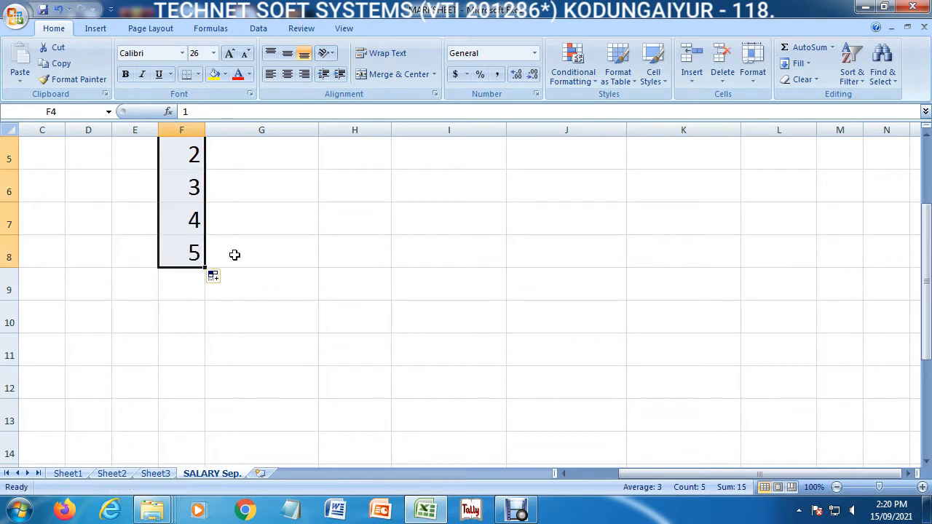
Enter five consecutive four-digit employee IDs in G4:G8 under Employee Id., one for each serial number.
click(283, 175)
key(Up)
key(Up)
key(Up)
key(Up)
key(Up)
key(Down)
key(Down)
key(Down)
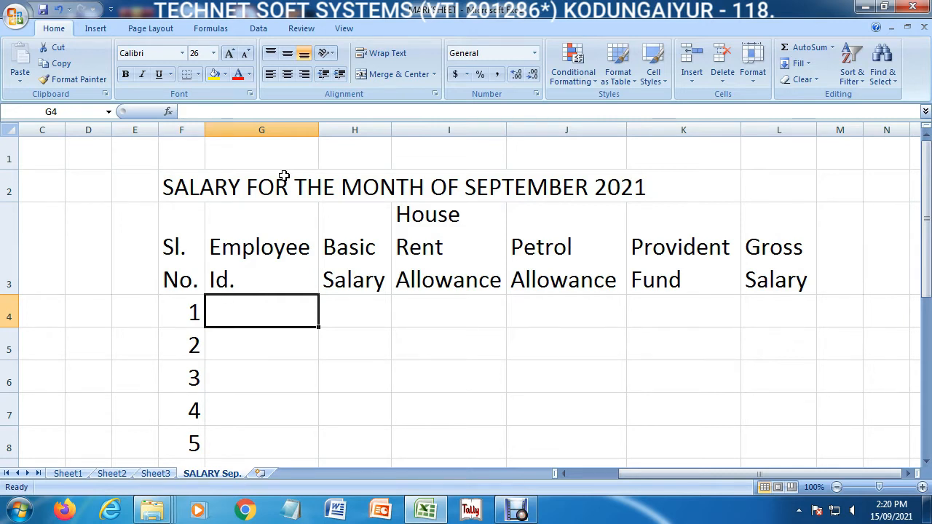
text(5689)
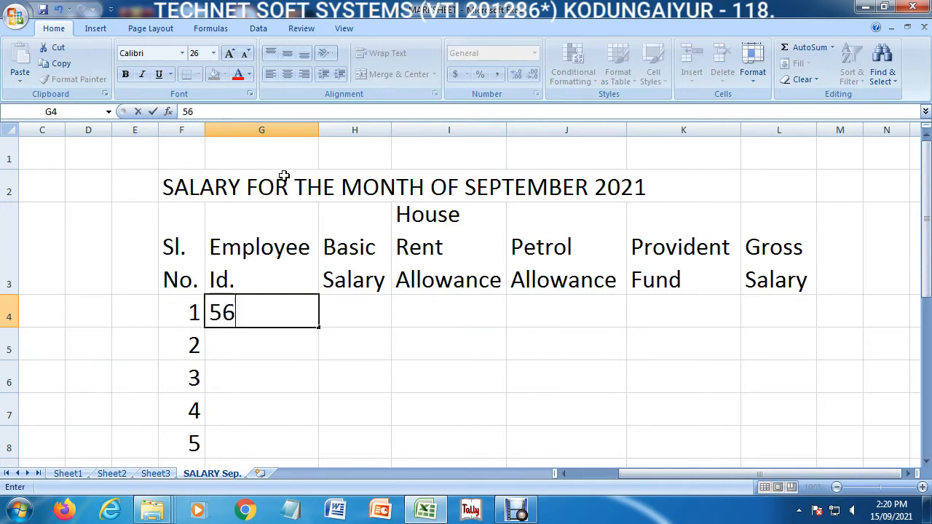
key(Return)
text(5690)
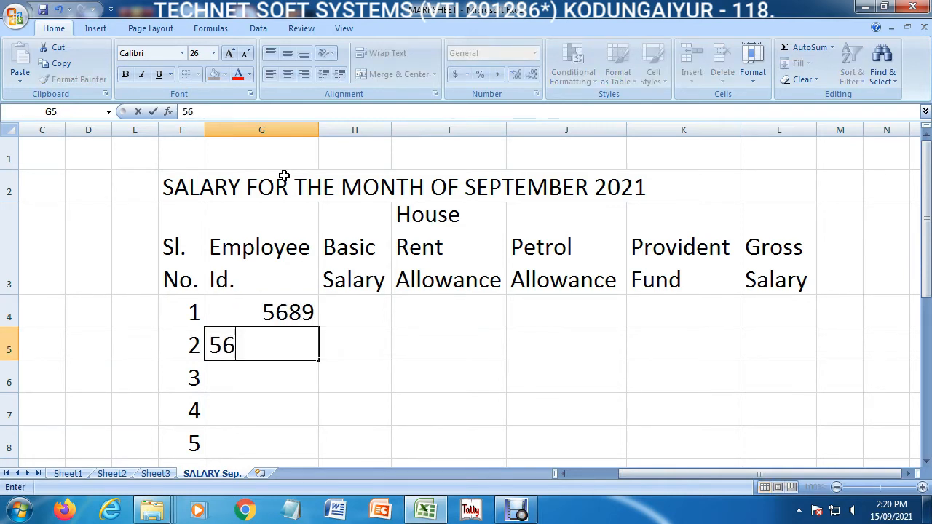
key(Return)
text(5691)
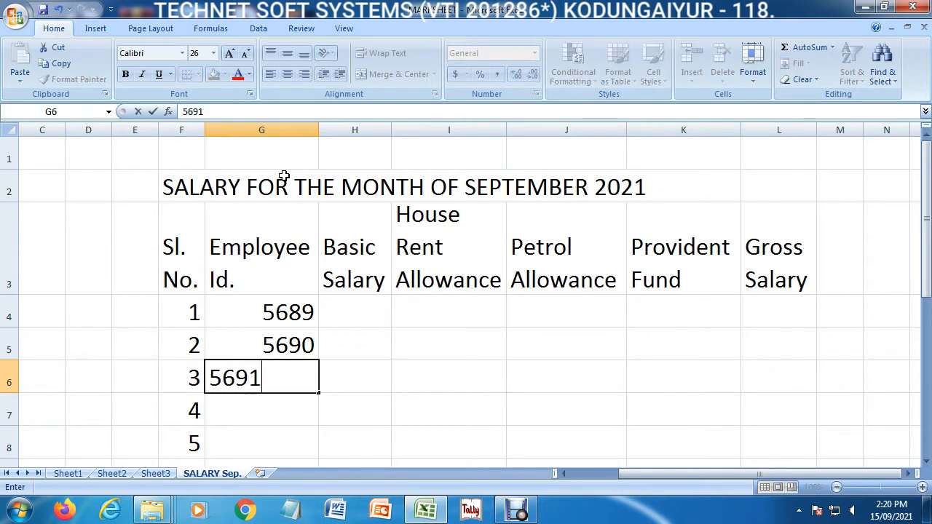
key(Return)
text(569)
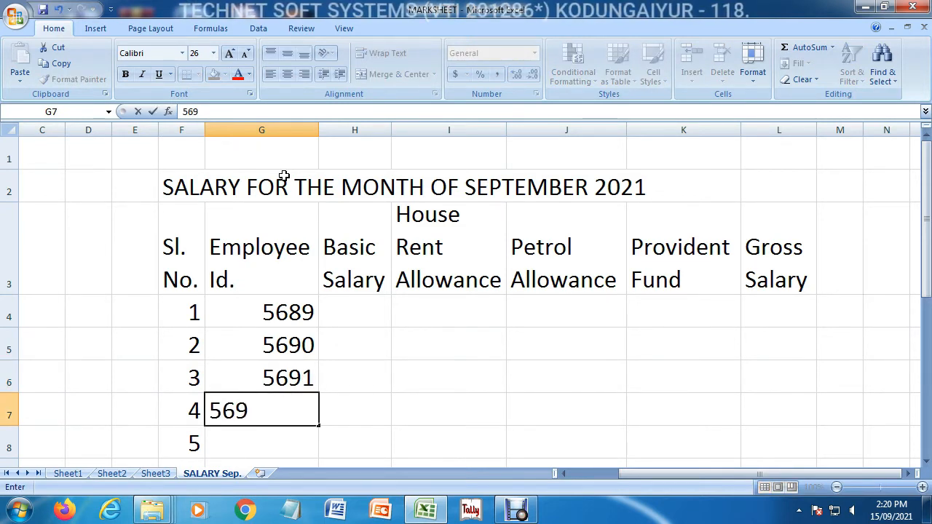
text(2)
key(Return)
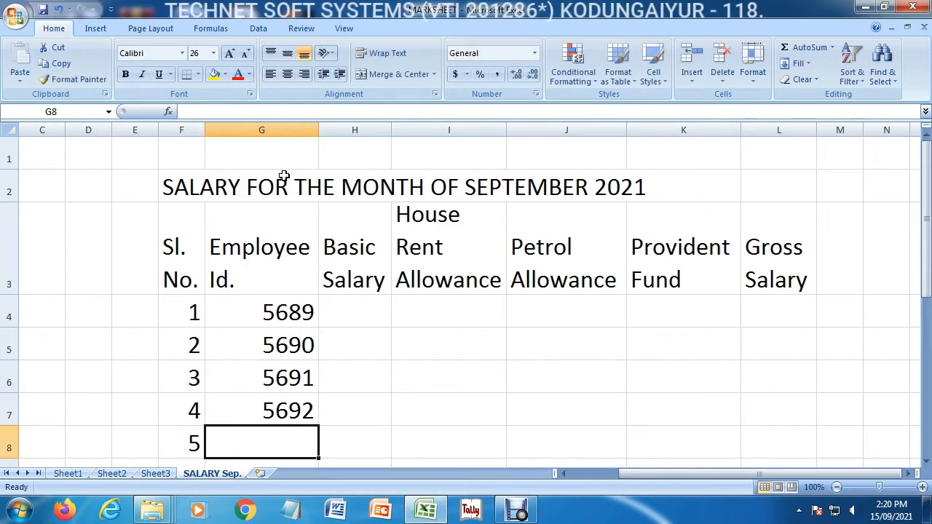
text(5693)
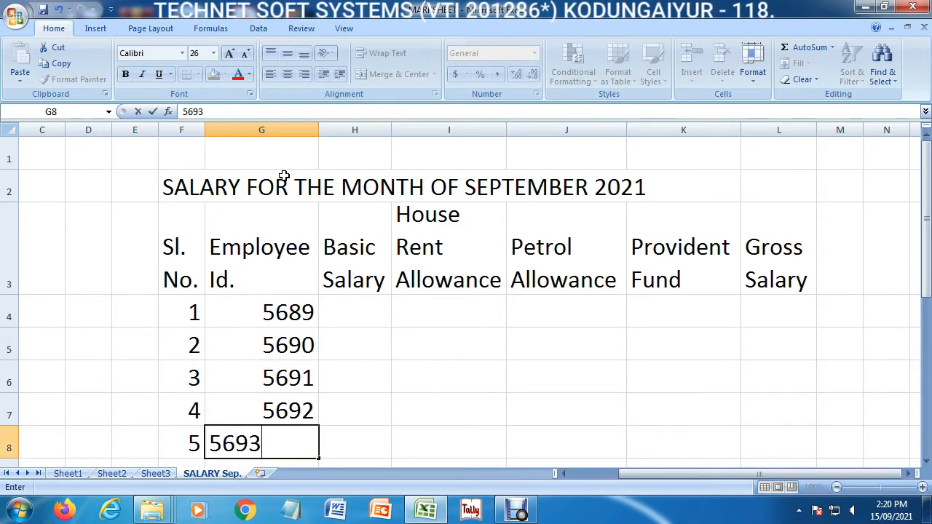
key(Return)
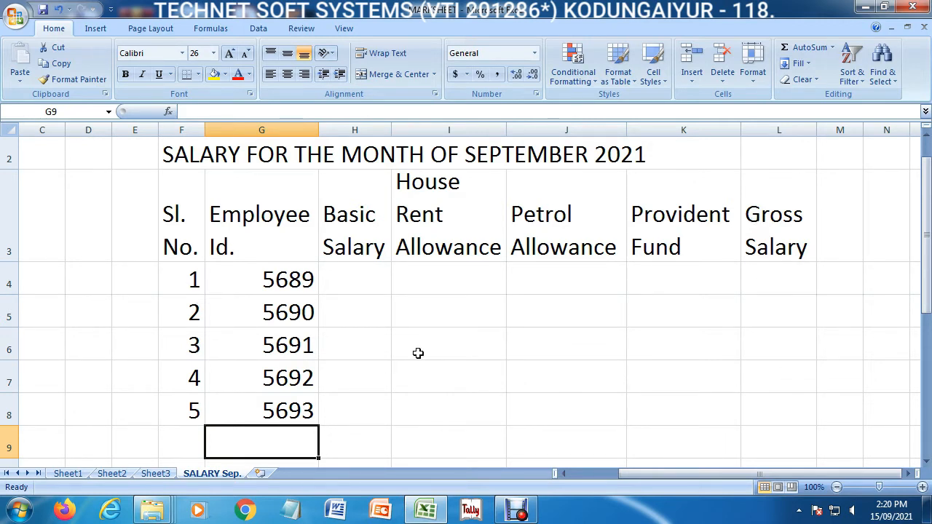
Insert a column before Basic Salary and enter the heading Employee Name in H3.
click(352, 284)
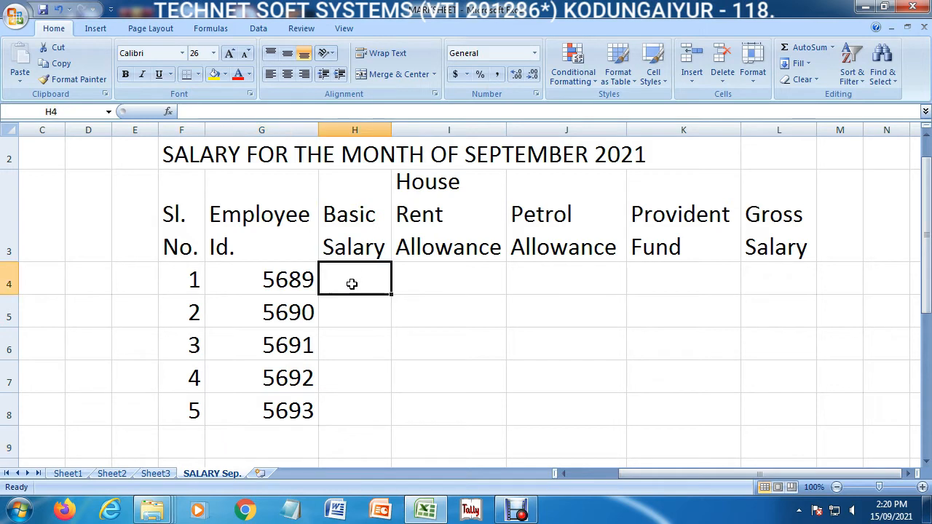
click(693, 79)
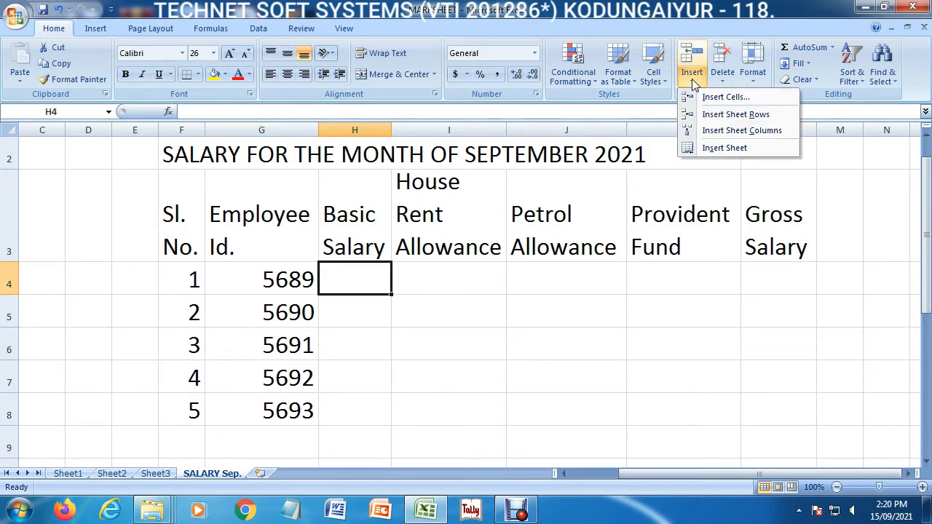
click(723, 135)
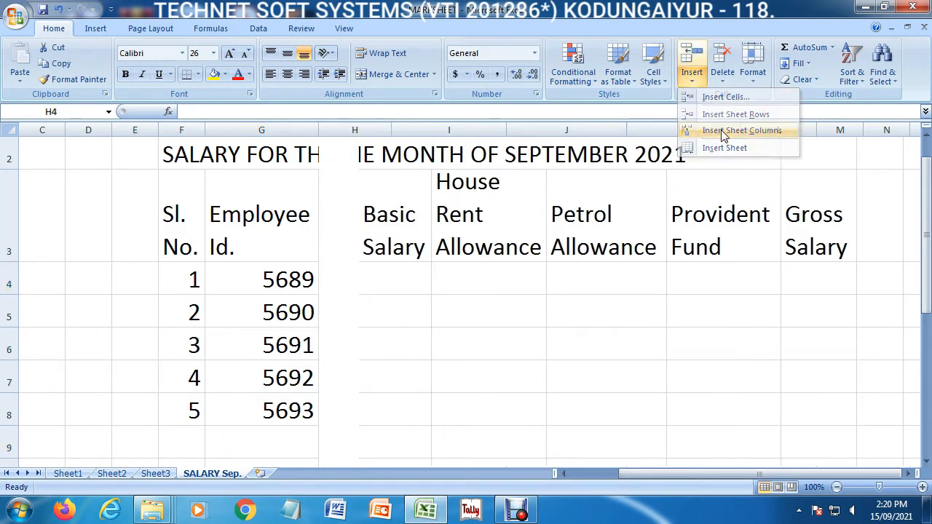
click(377, 226)
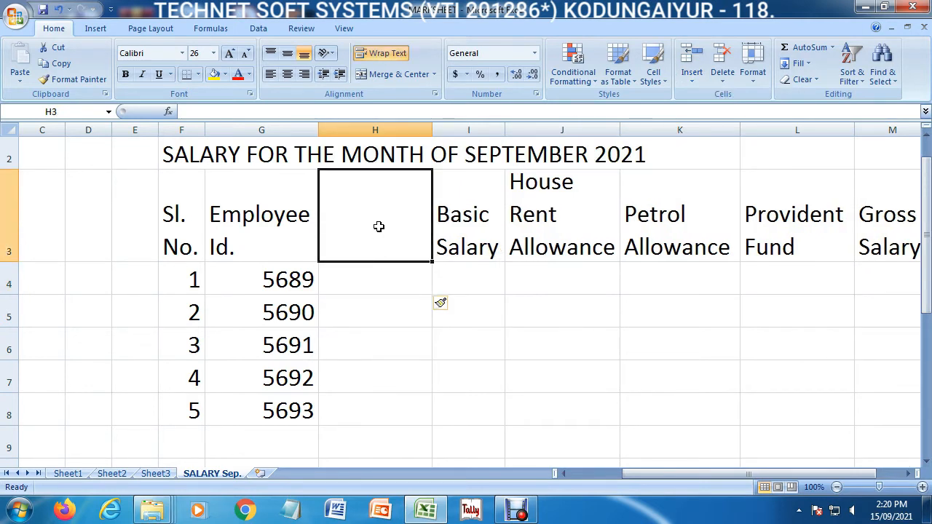
text(Employee)
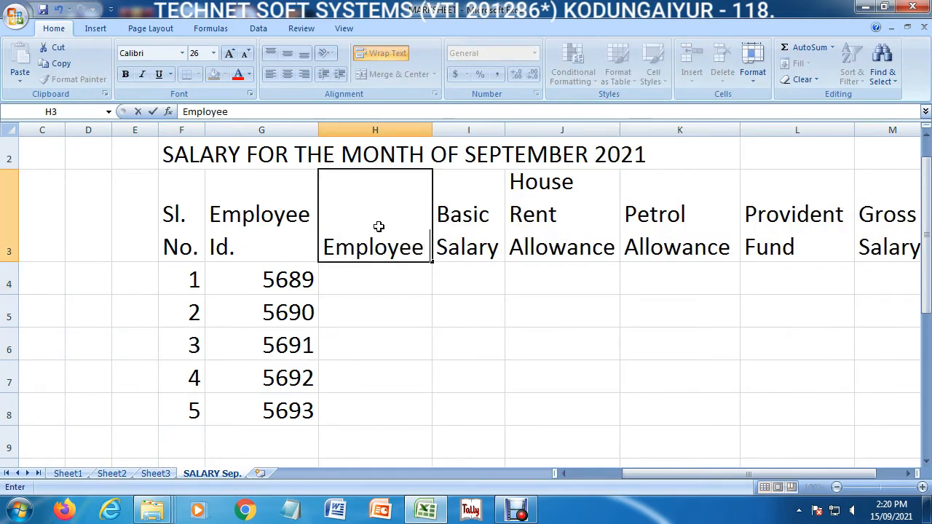
text( Name)
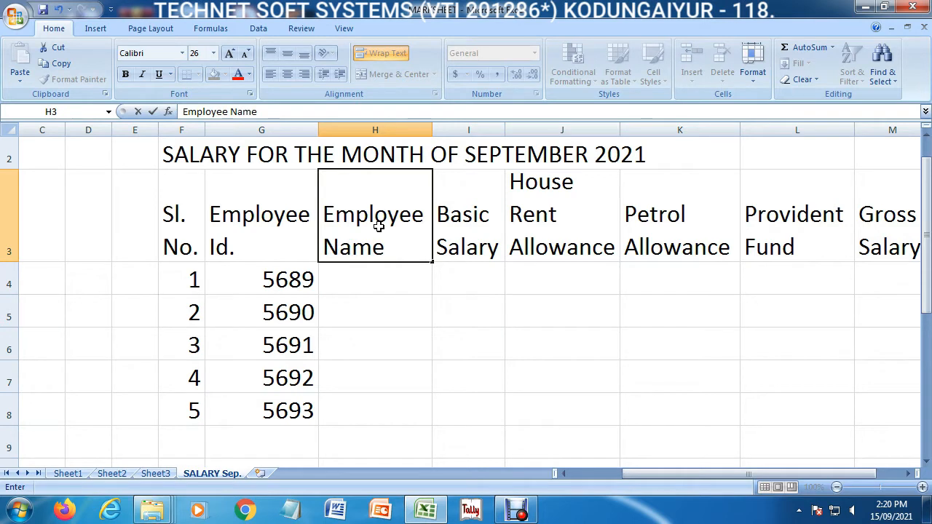
key(Return)
click(466, 195)
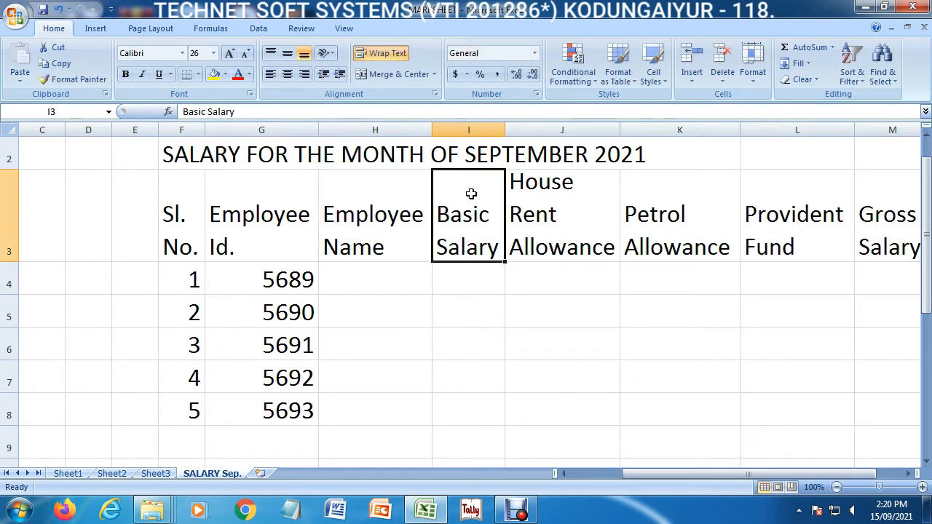
click(380, 218)
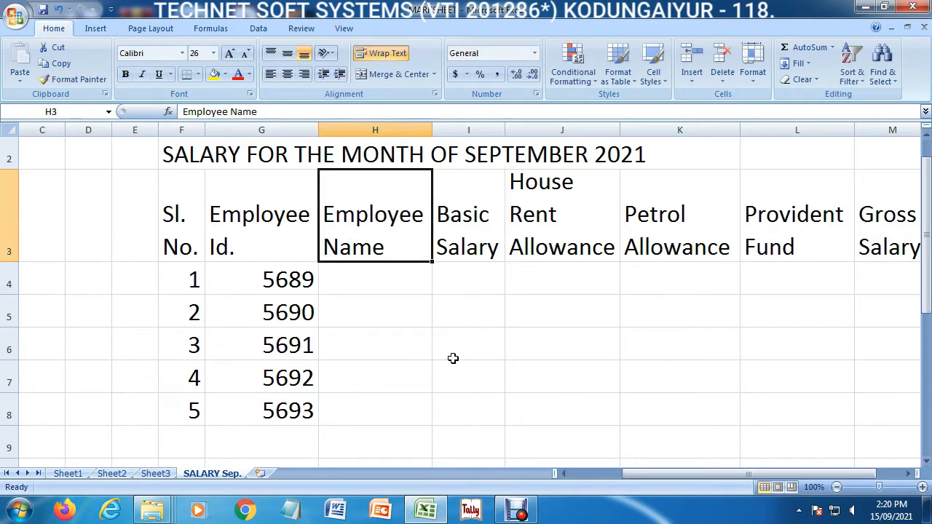
Enter the five employees' first names in H4:H8 under Employee Name.
click(379, 278)
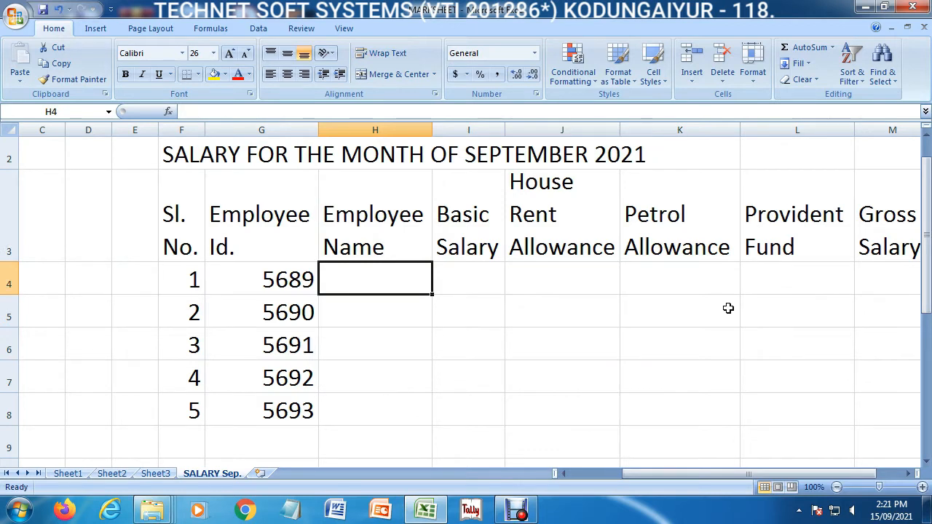
text(Vijay)
key(Return)
text(K)
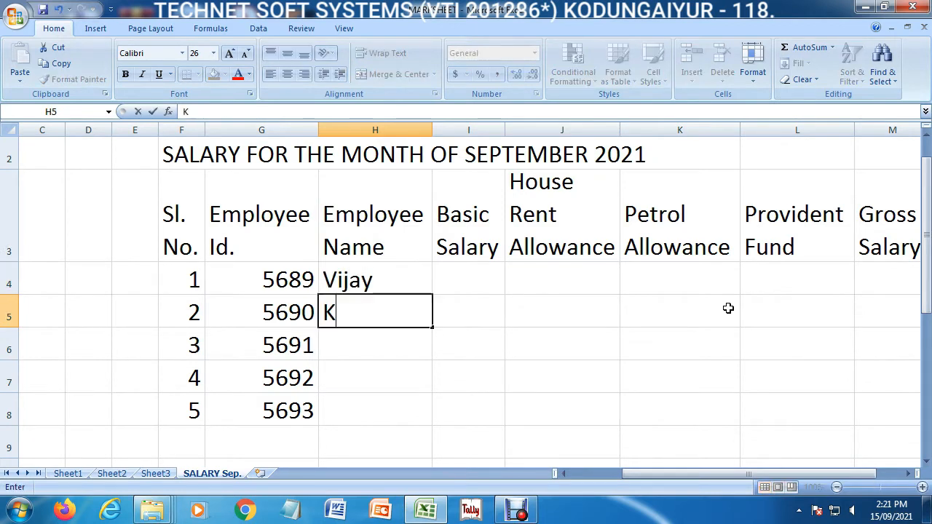
text(umar)
key(Return)
text(Asho)
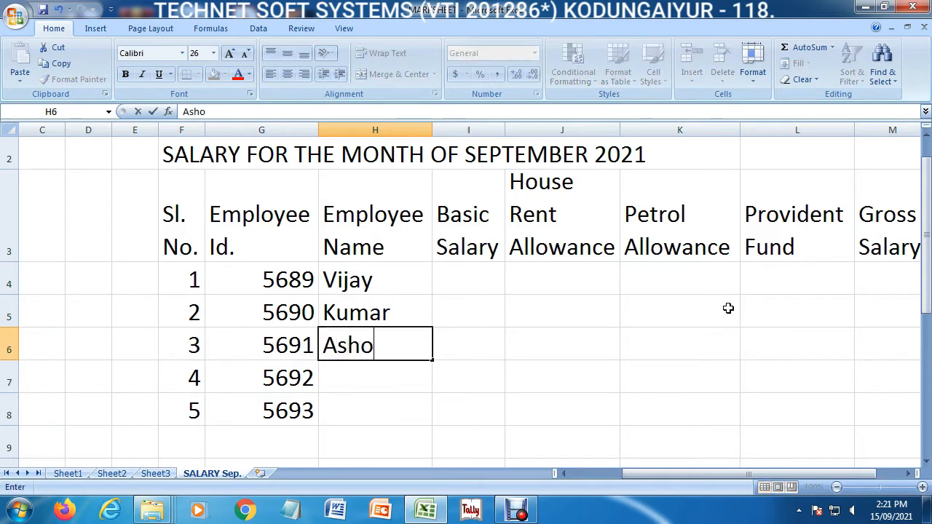
text(k)
key(Return)
text(Sathish)
key(Return)
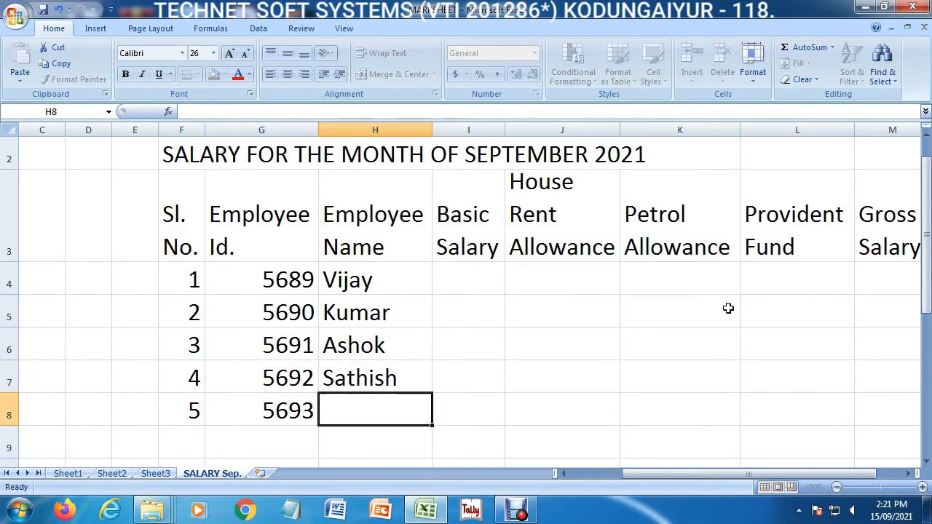
text(Ram)
key(Return)
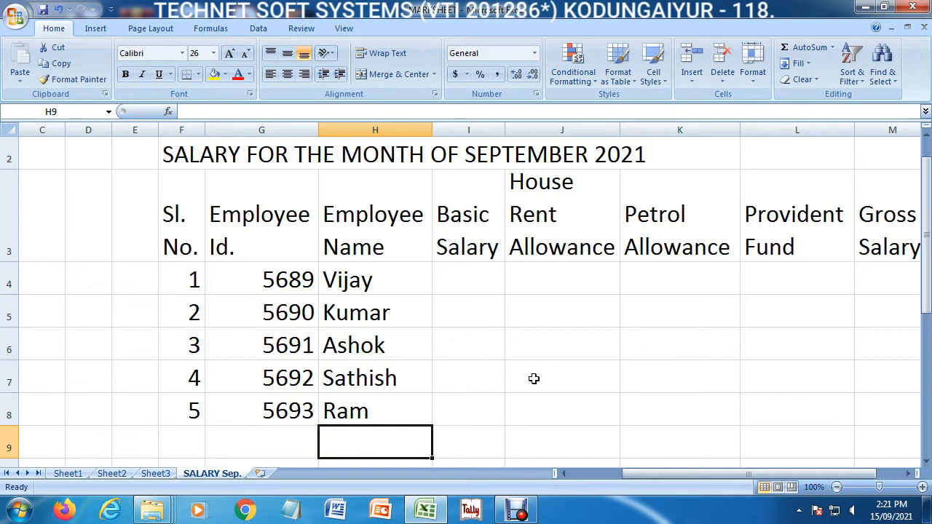
Enter the basic salaries 5000, 6000 and 10000 in I4, I5 and I6.
click(449, 289)
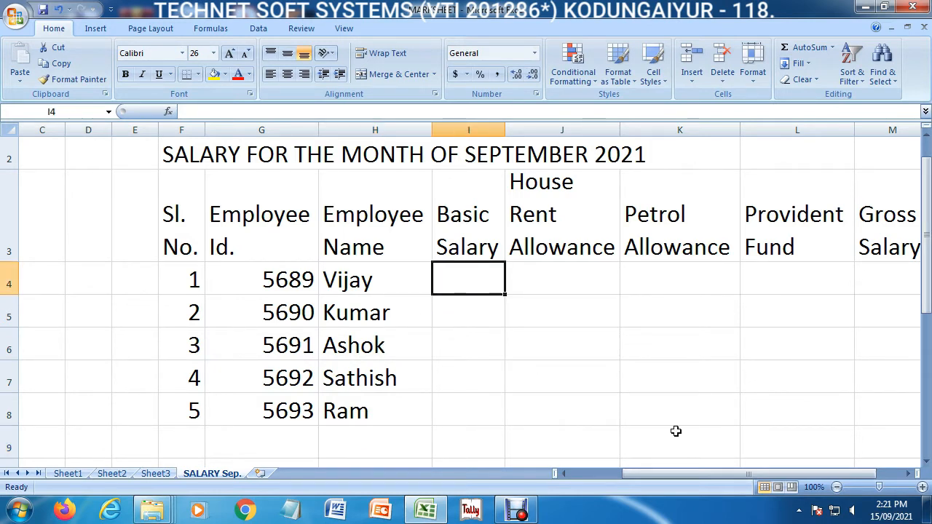
click(909, 474)
click(909, 474)
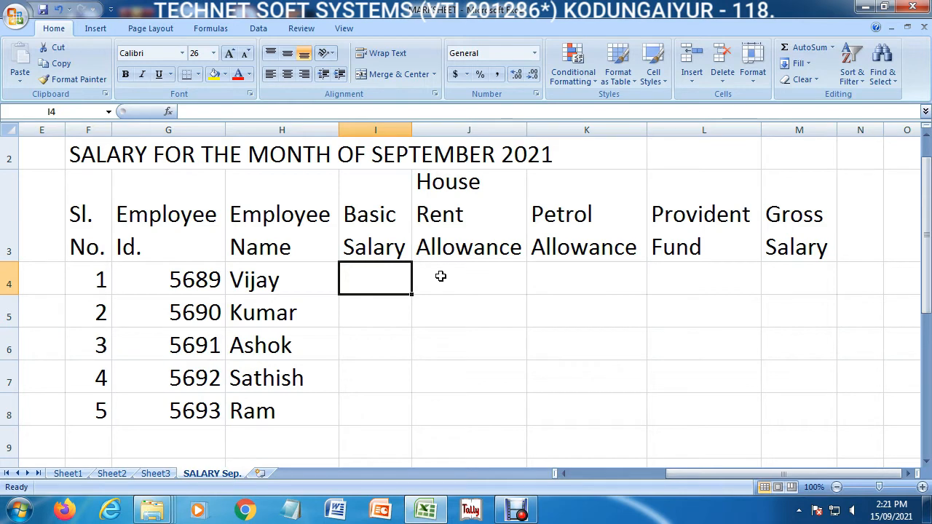
text(5000)
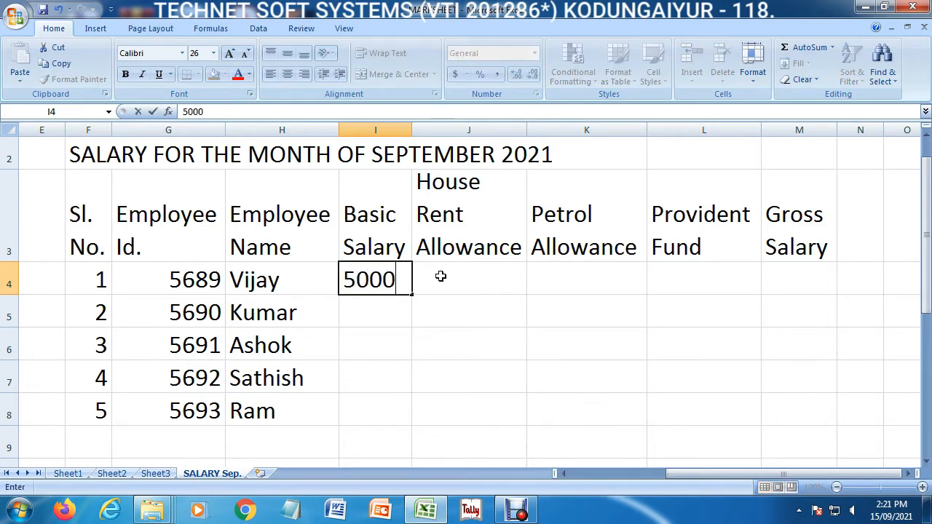
key(Return)
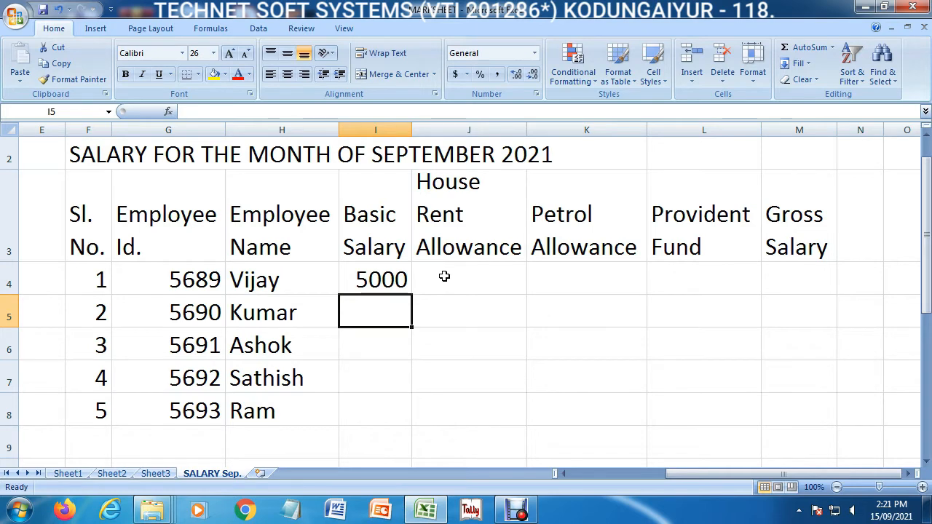
text(6000)
key(Return)
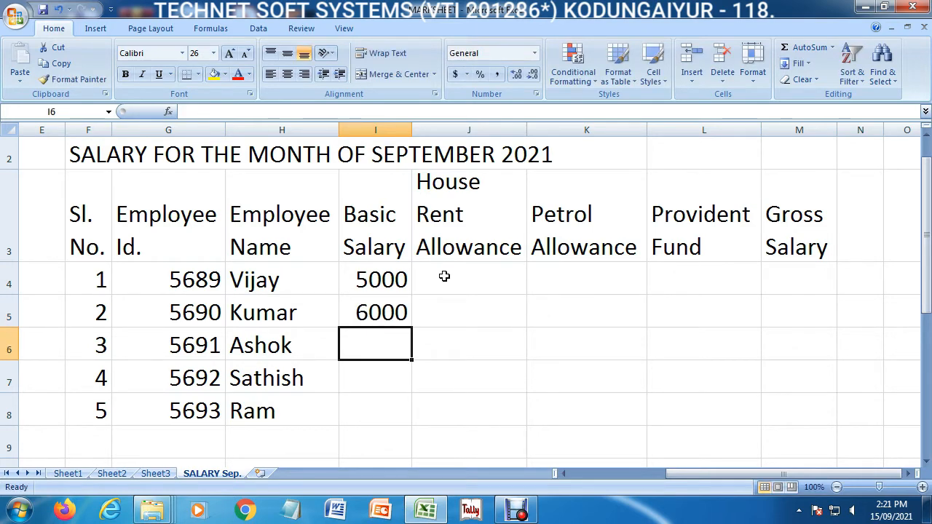
text(10000)
key(Return)
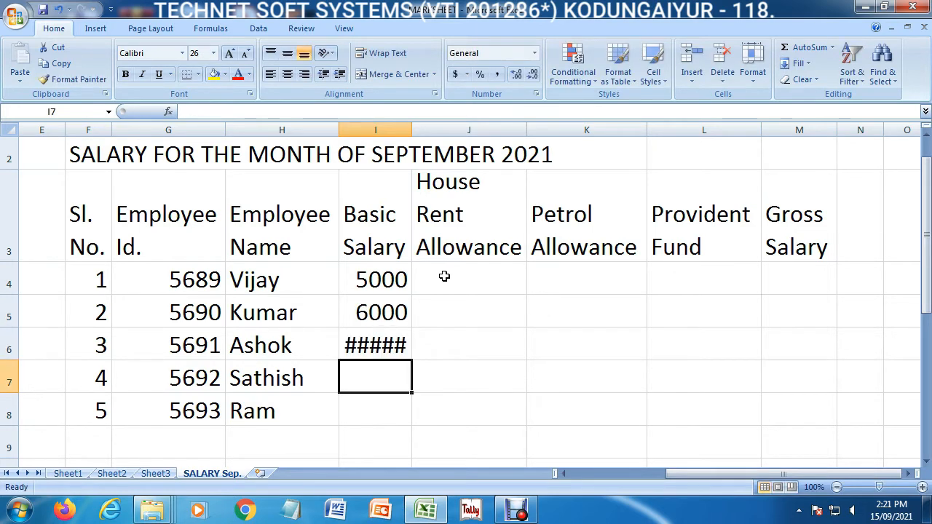
Widen column I slightly to fit five-digit salaries and enter 15000 as the basic salary in I7.
drag(415, 130, 418, 130)
text(15000)
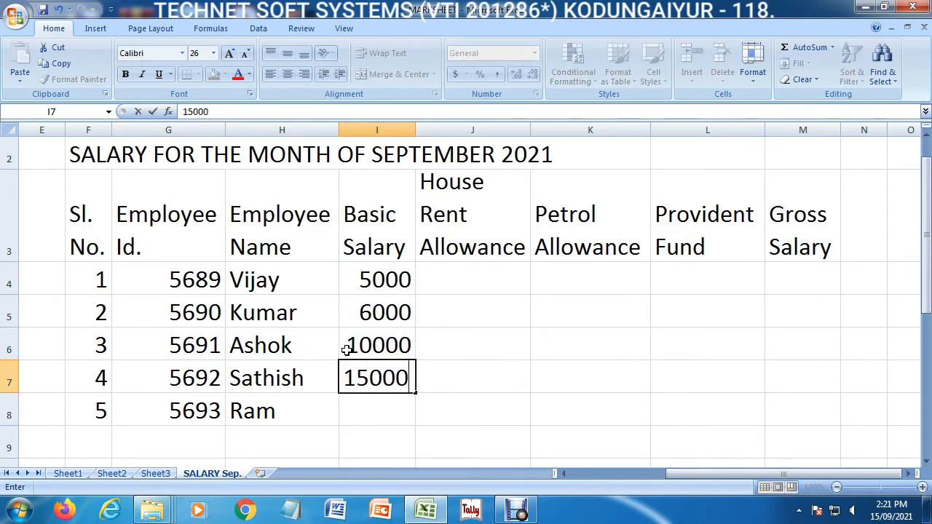
key(Return)
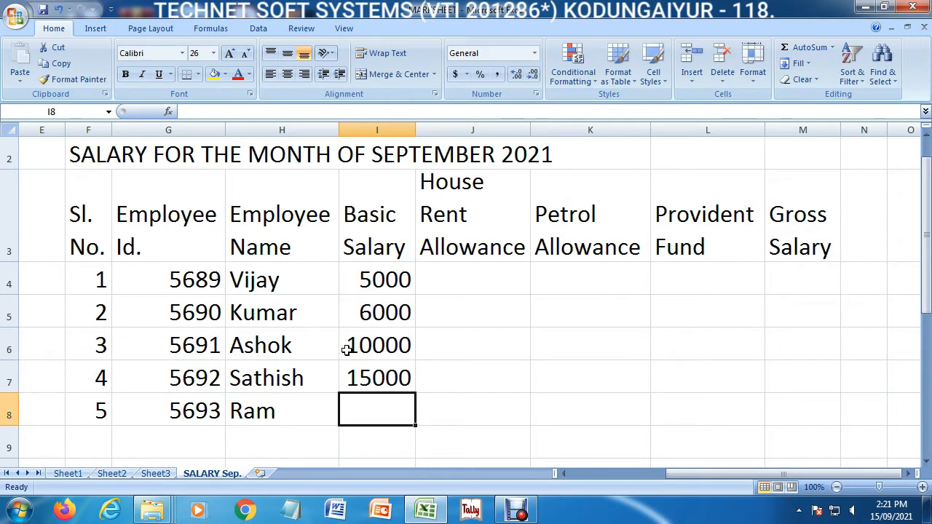
Enter 25000 as the basic salary in I8 and 1000 as the House Rent Allowance in J4.
text(25000)
key(Return)
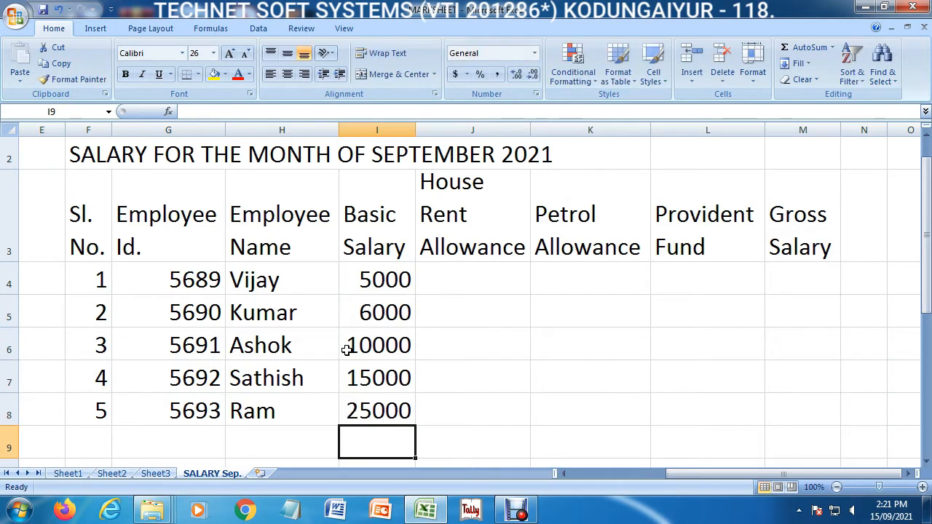
click(489, 281)
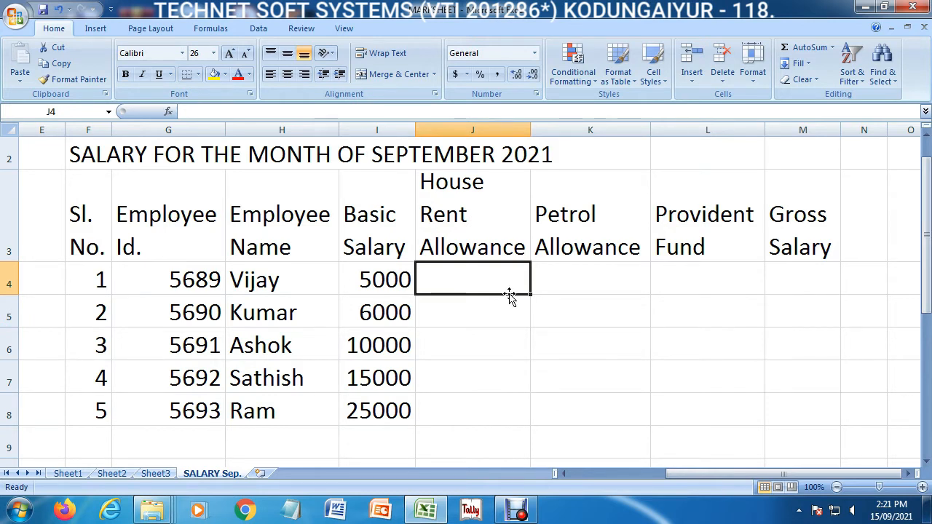
text(1000)
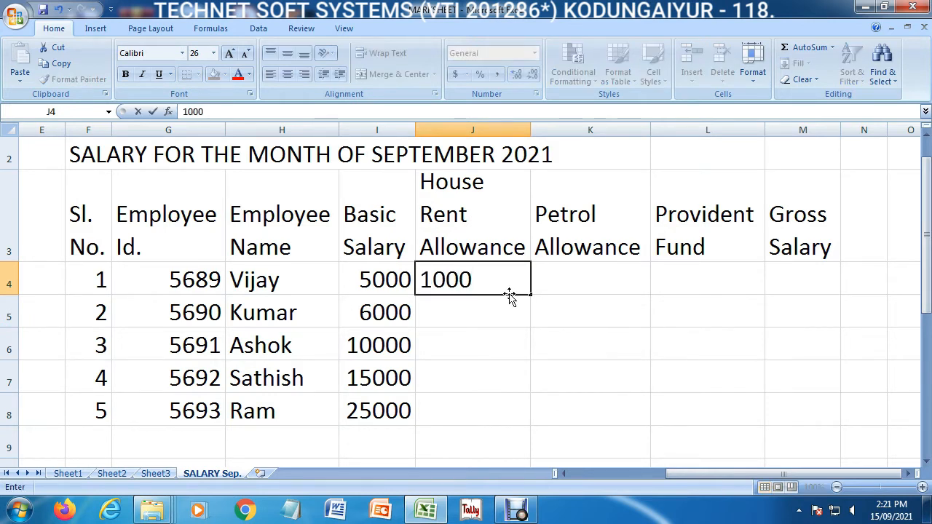
key(Return)
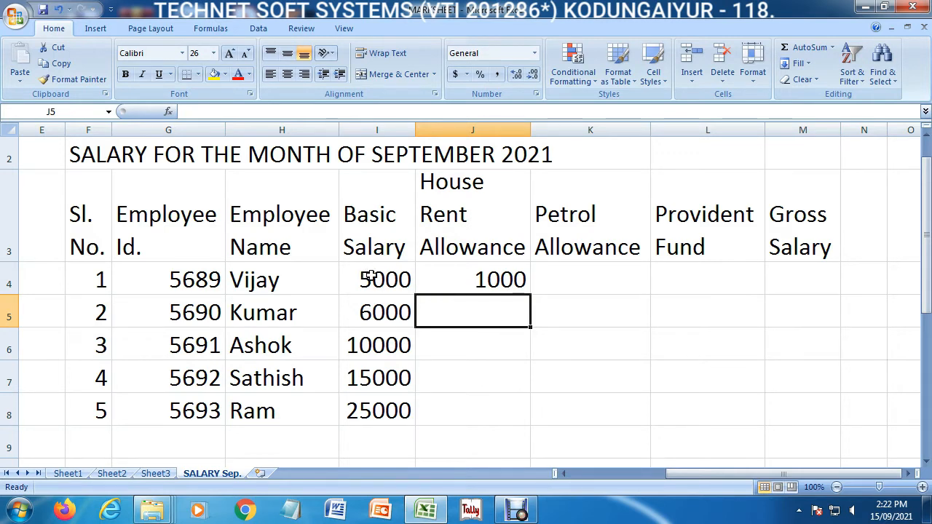
click(523, 277)
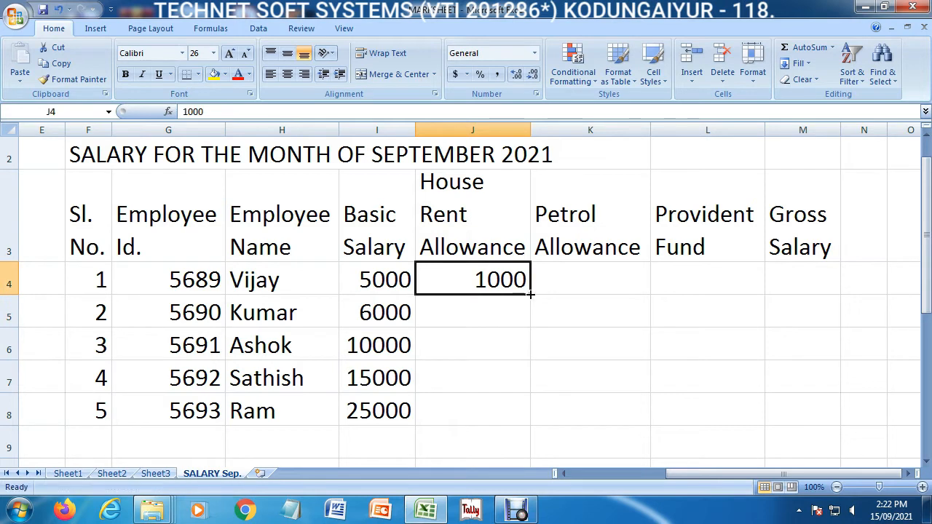
drag(530, 294, 529, 425)
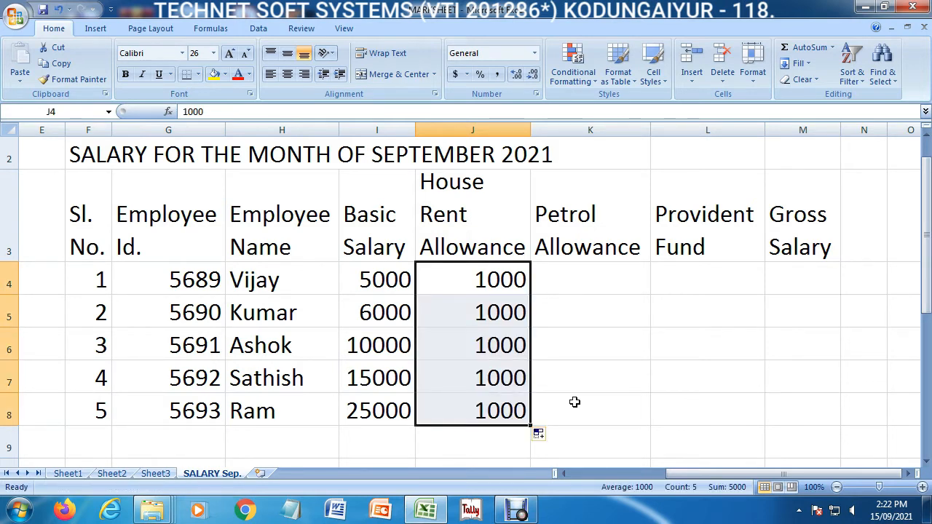
key(ctrl+z)
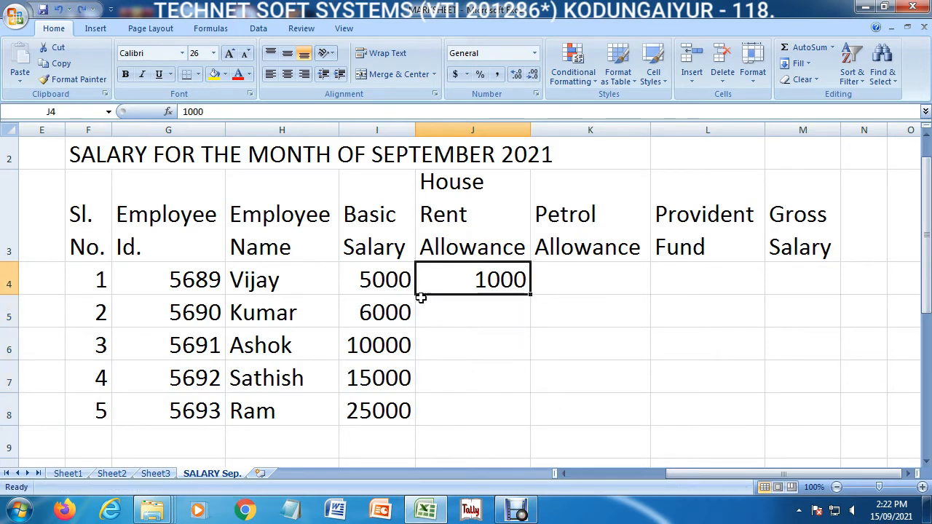
Enter the house rent allowances 1000, 2000, 2500 and 3500 in J5:J8.
click(461, 315)
text(1000)
key(Return)
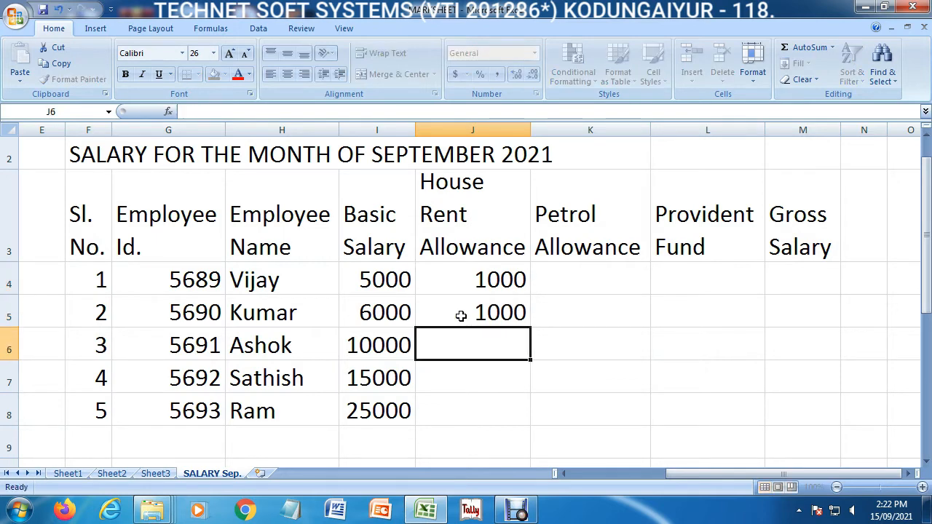
text(2000)
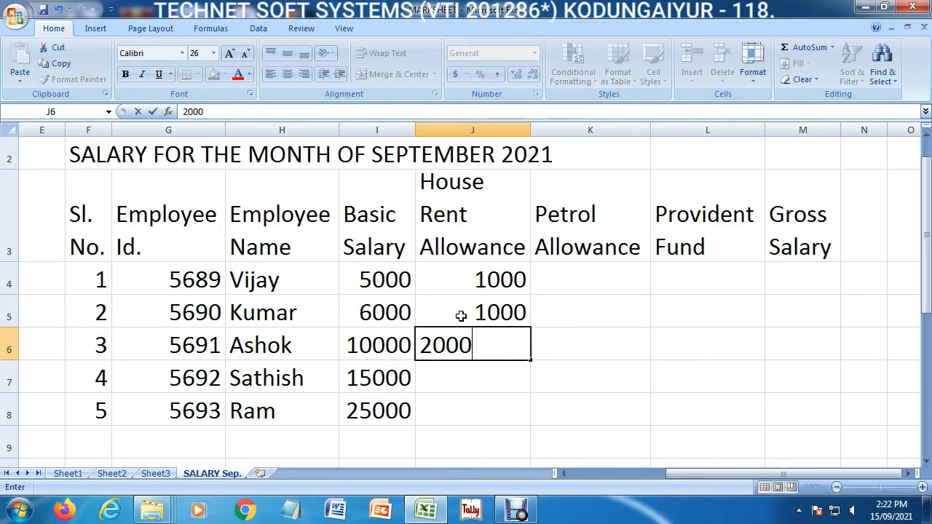
key(Return)
text(5)
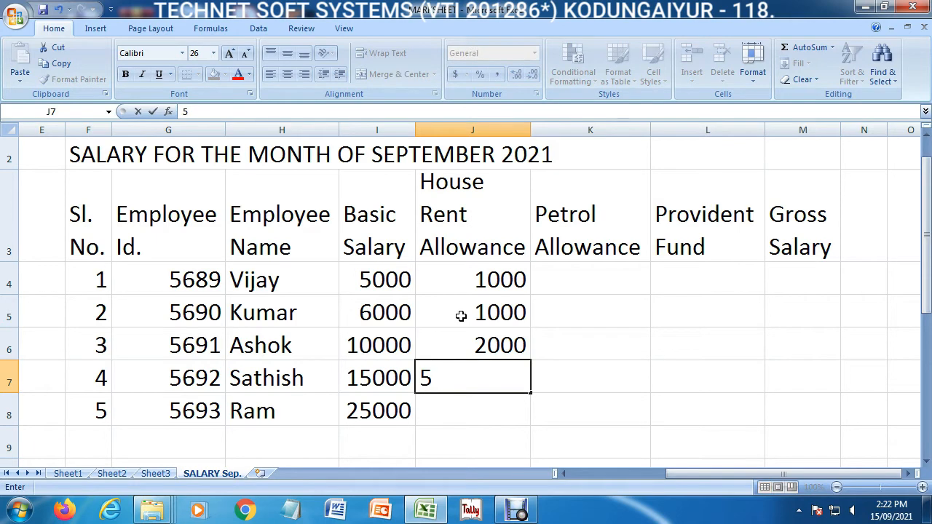
key(BackSpace)
text(2500)
key(Return)
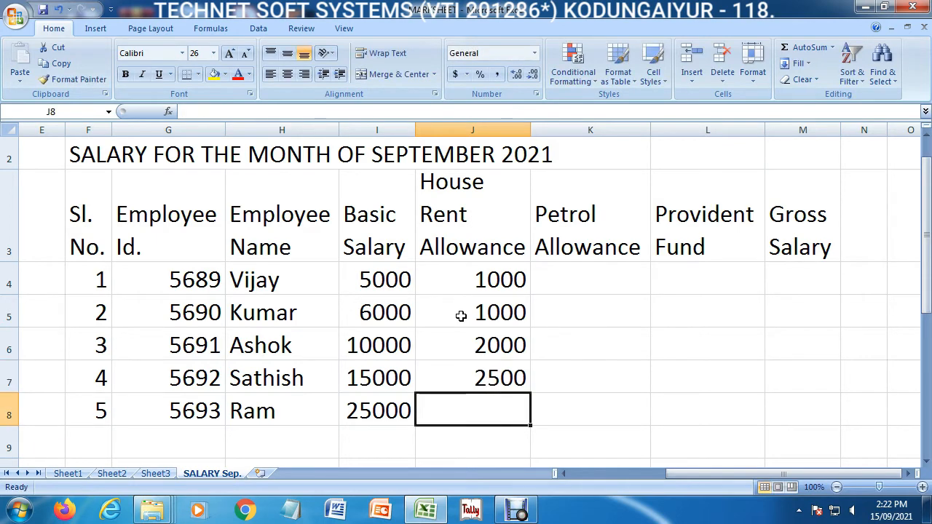
text(3500)
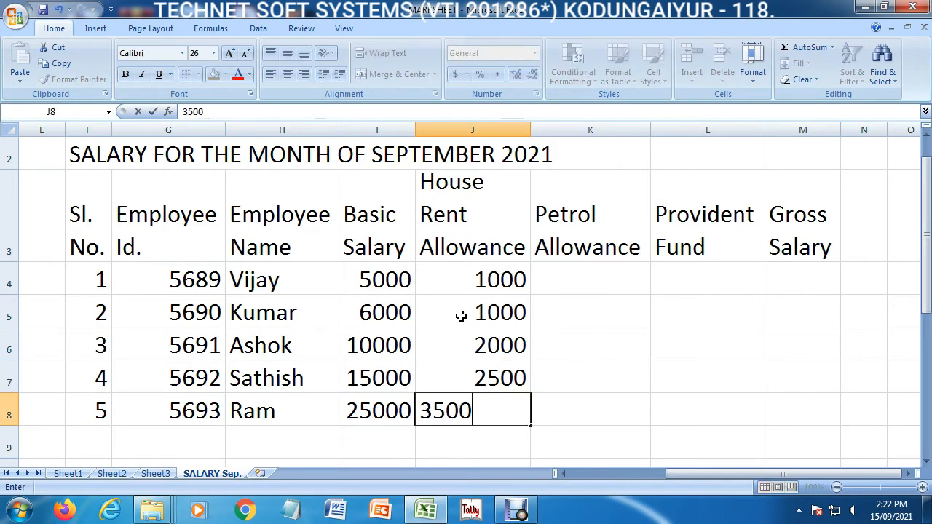
key(Return)
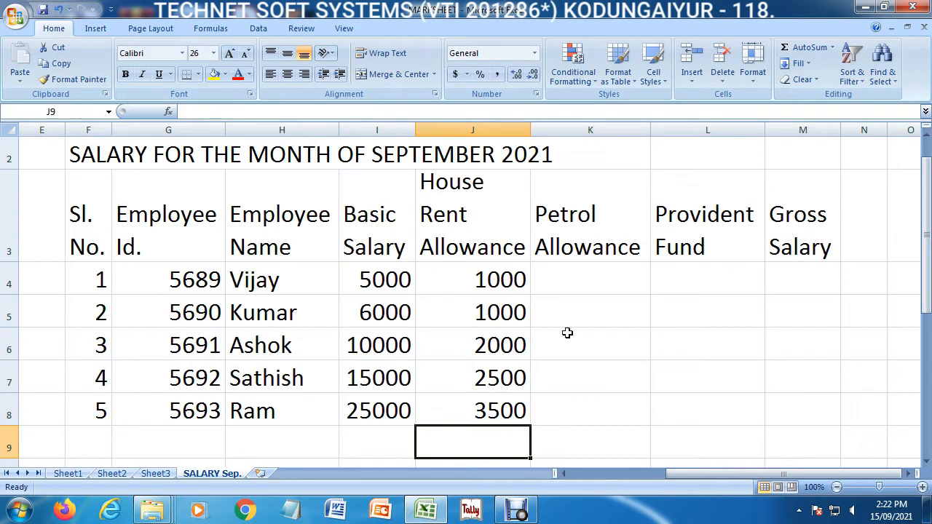
Enter the petrol allowances in column K: 2500 in K4 and 500 in each of K5:K8.
click(604, 289)
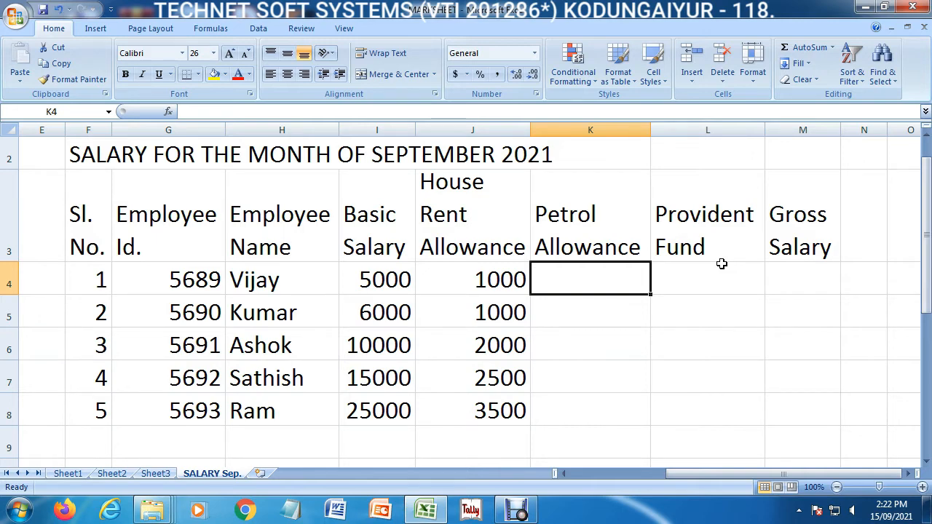
text(2500)
key(Return)
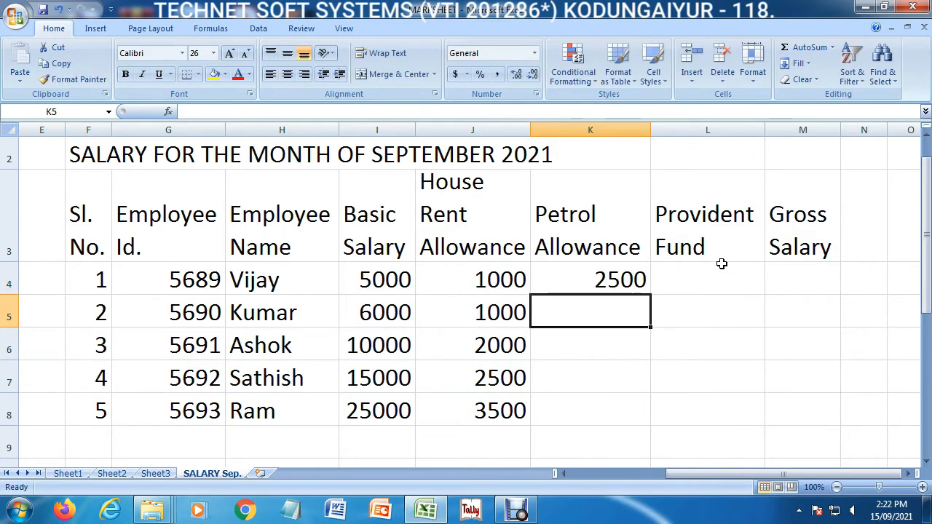
text(500)
key(Return)
text(500)
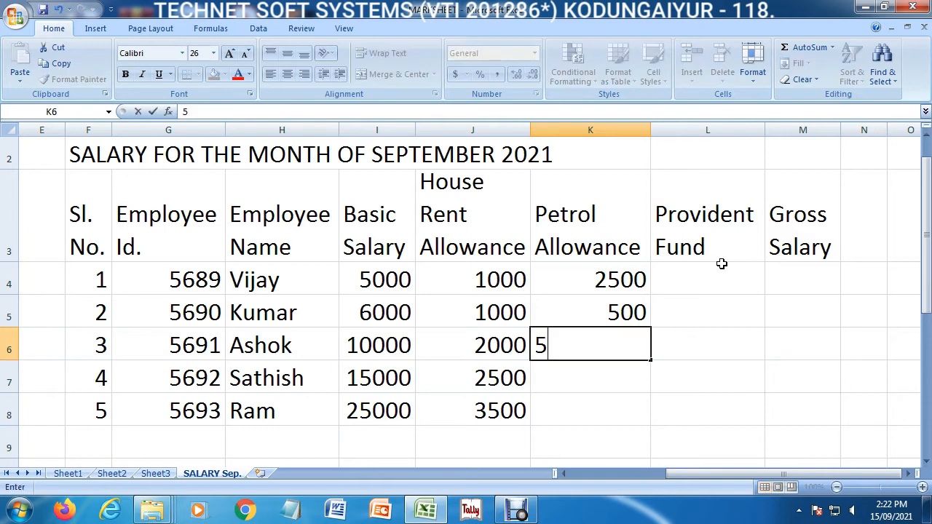
key(Return)
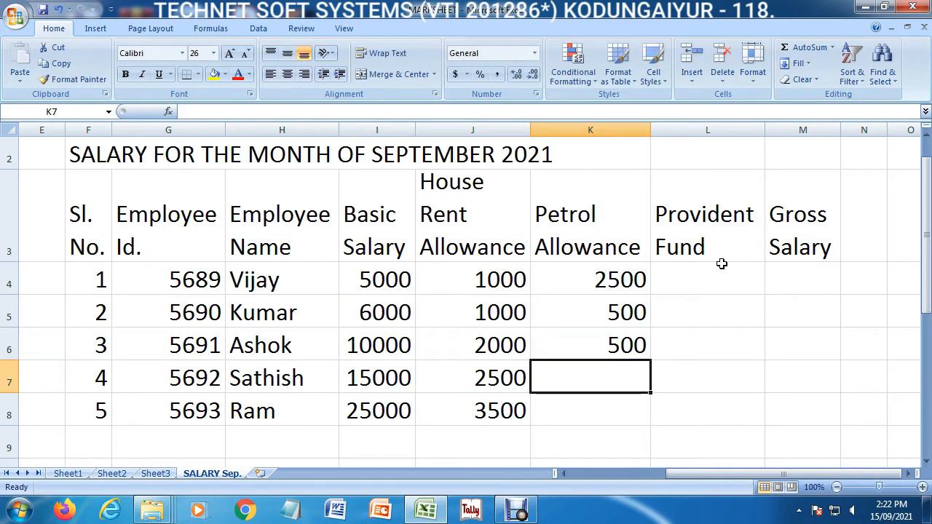
text(500)
key(Return)
text(500)
key(Return)
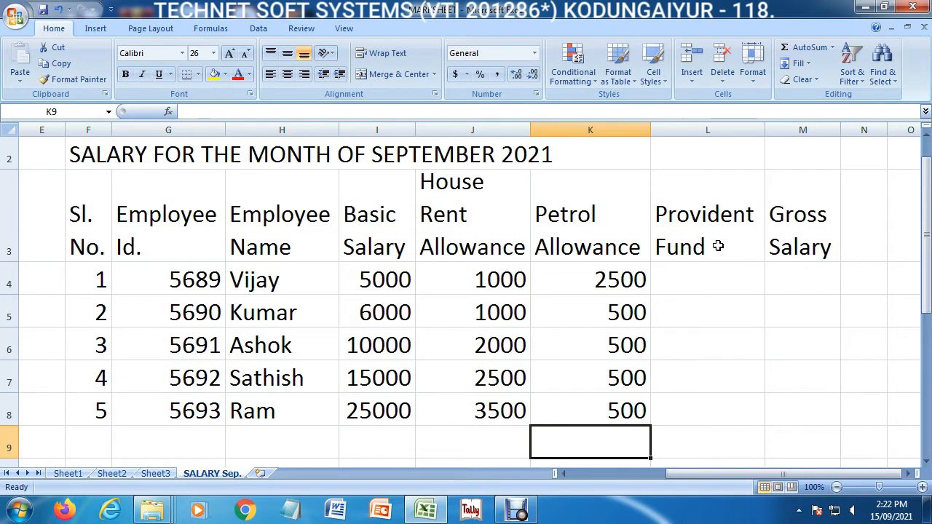
Extend the heading in L3 to read Provident Fund @ 15%.
double_click(718, 246)
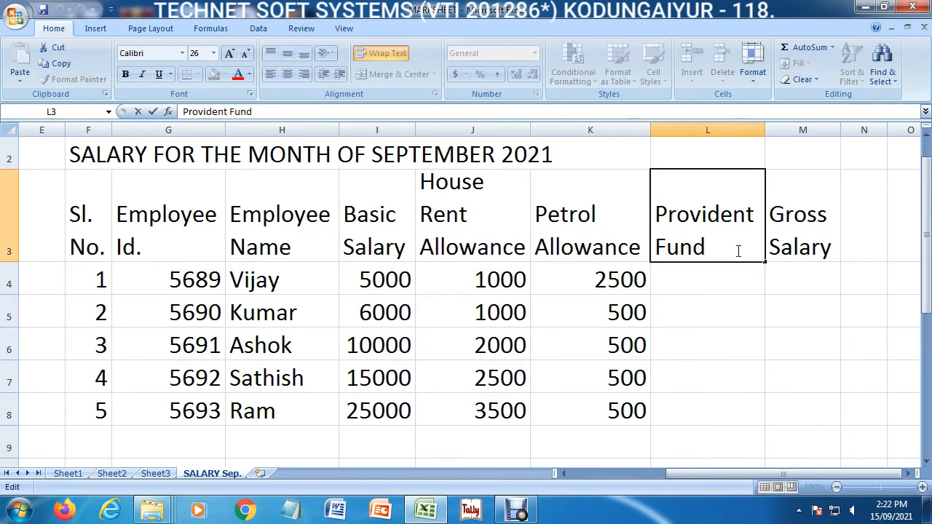
text(@ 15%)
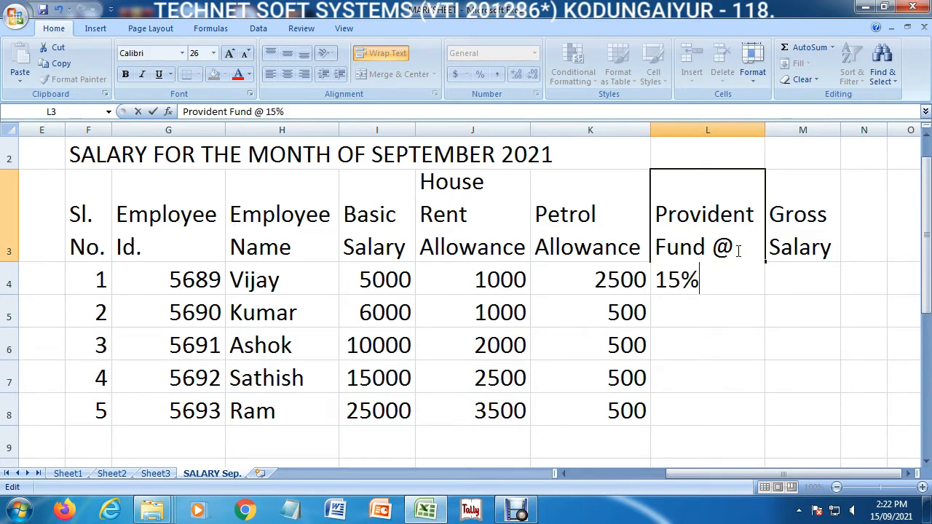
key(Return)
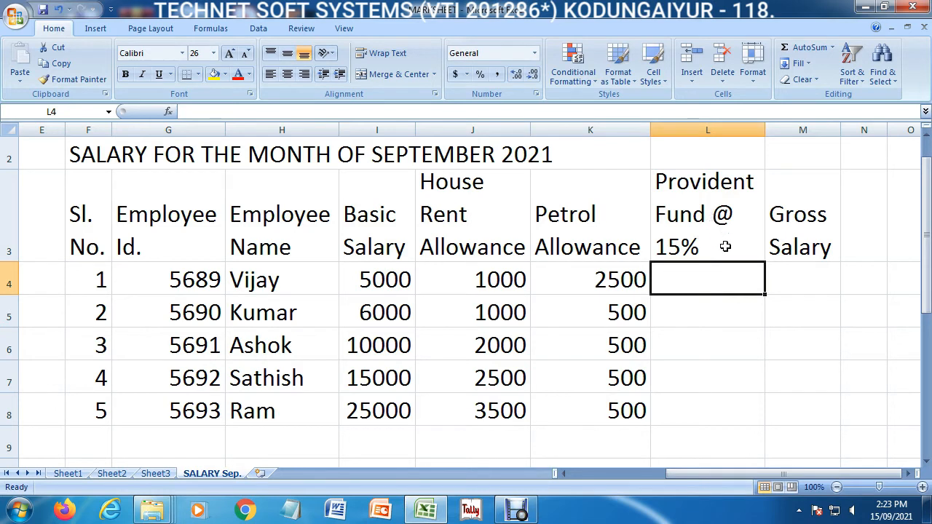
Calculate the first employee's provident fund in L4 with the formula =sum(I4*15%).
click(906, 474)
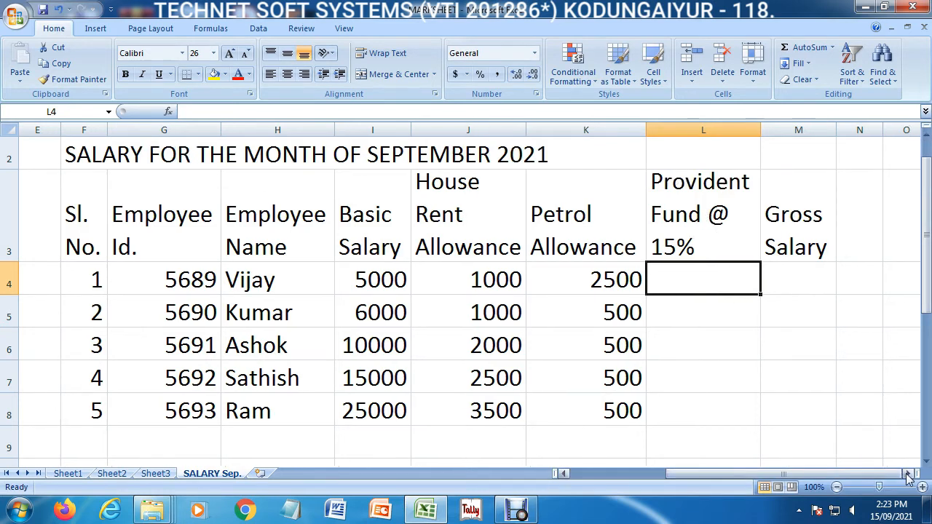
click(907, 473)
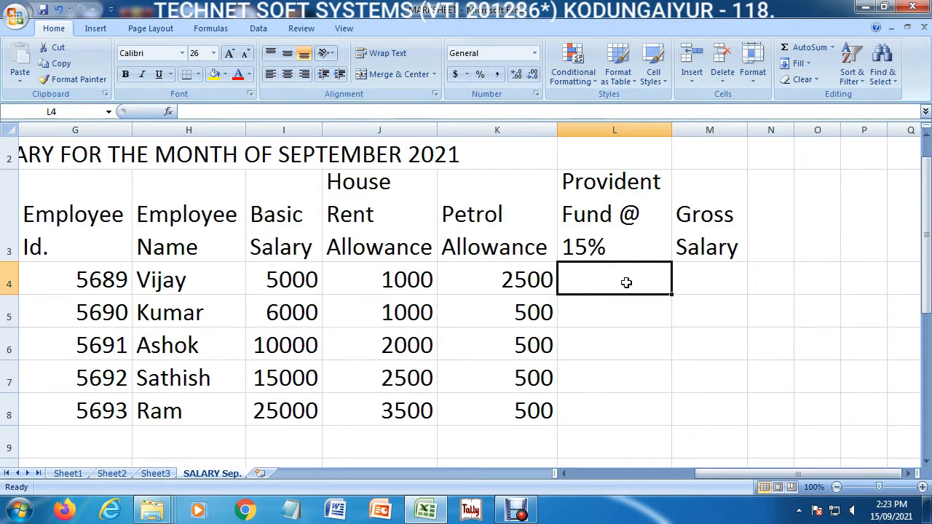
text(=)
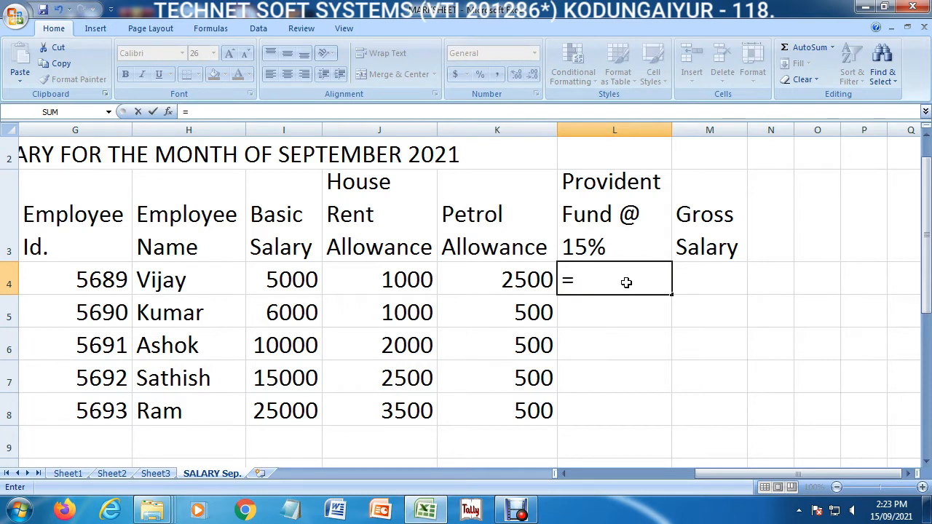
text(sum)
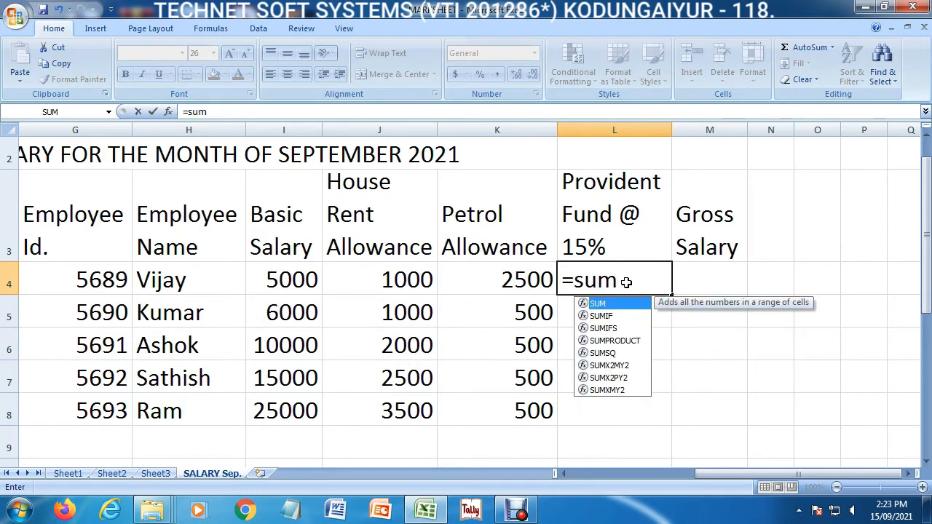
text(()
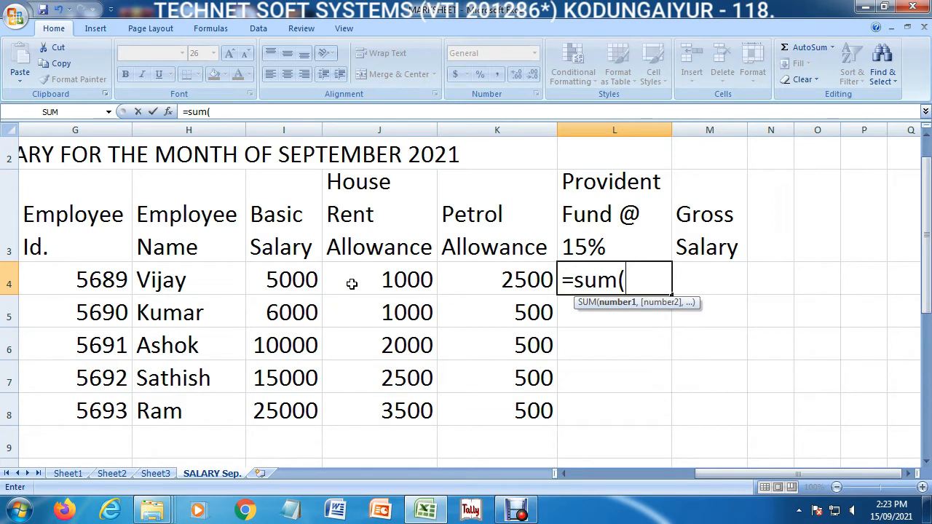
click(290, 284)
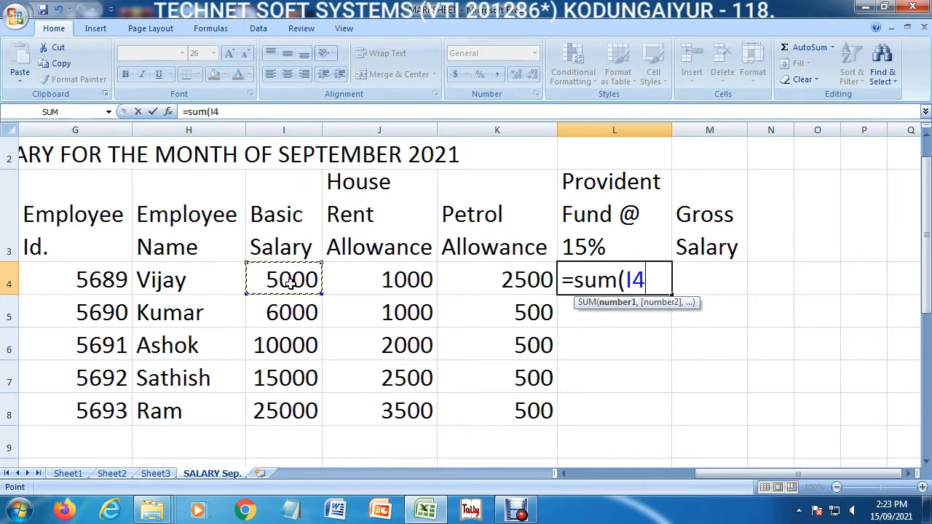
text(*)
text(15)
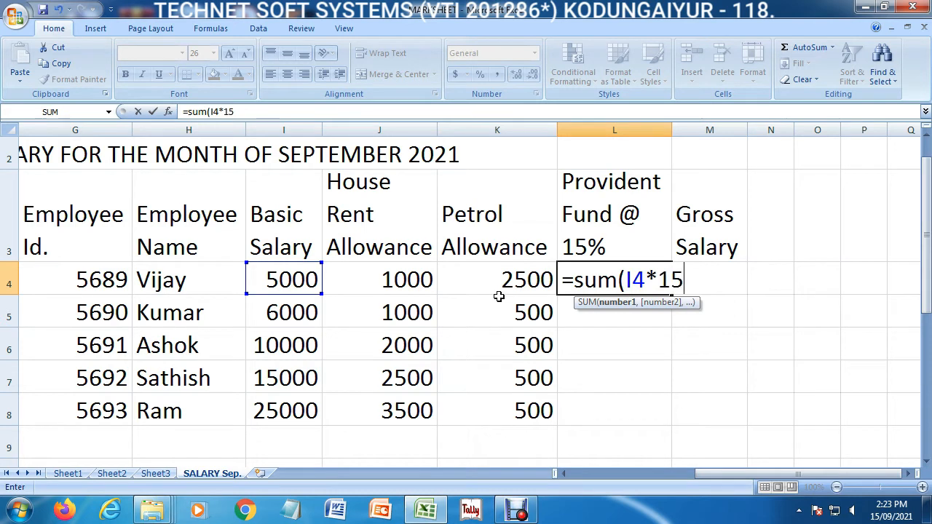
text(%))
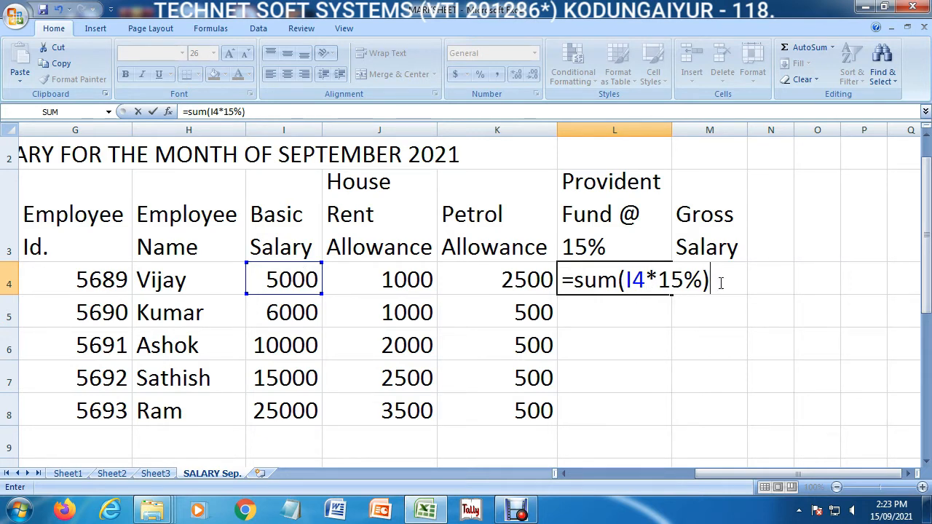
key(Return)
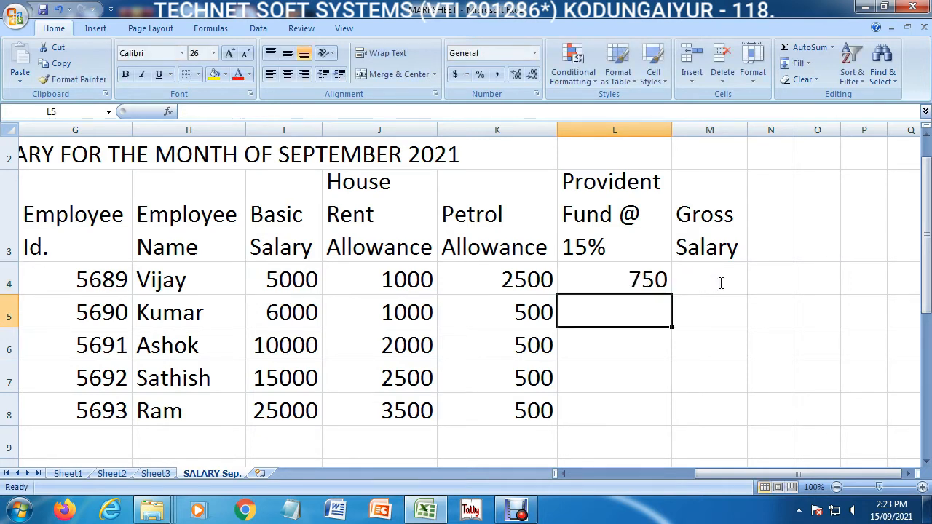
click(653, 284)
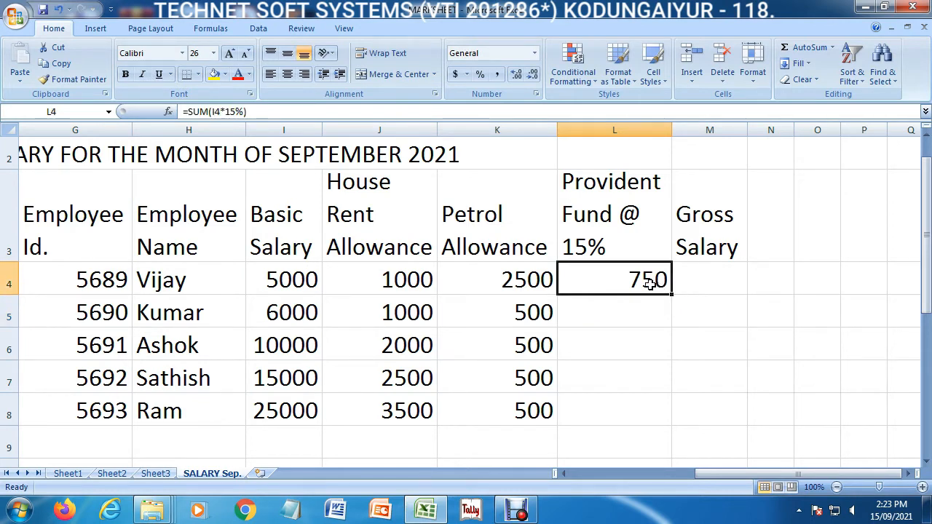
Calculate the second employee's provident fund in L5 with the formula =sum(I5*15%).
click(655, 314)
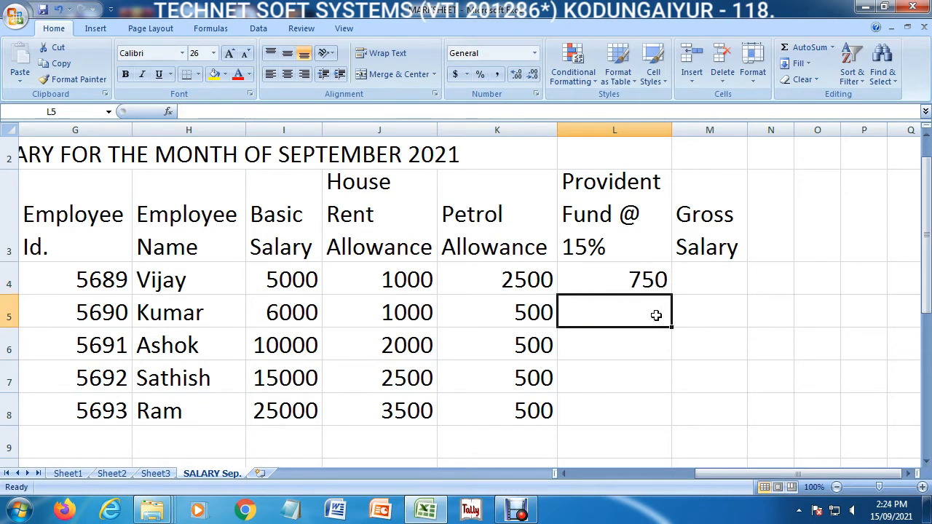
text(=su)
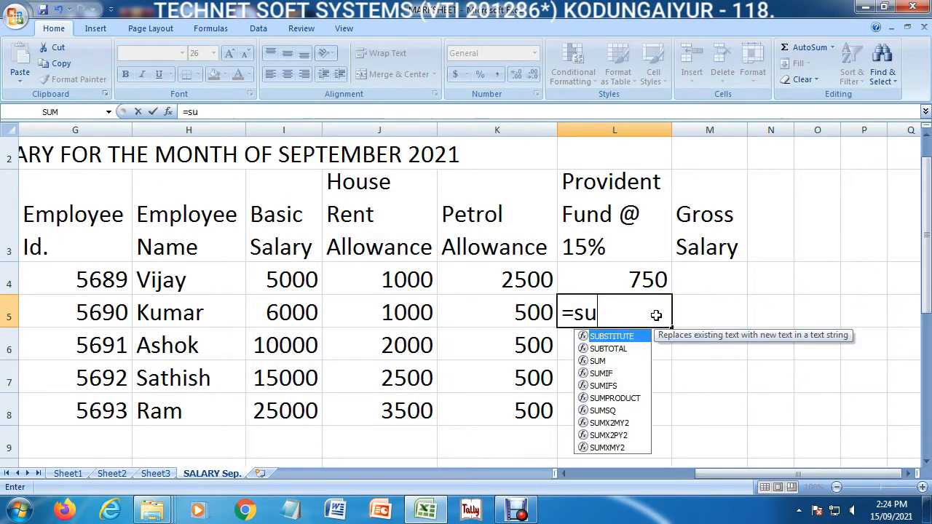
text(m()
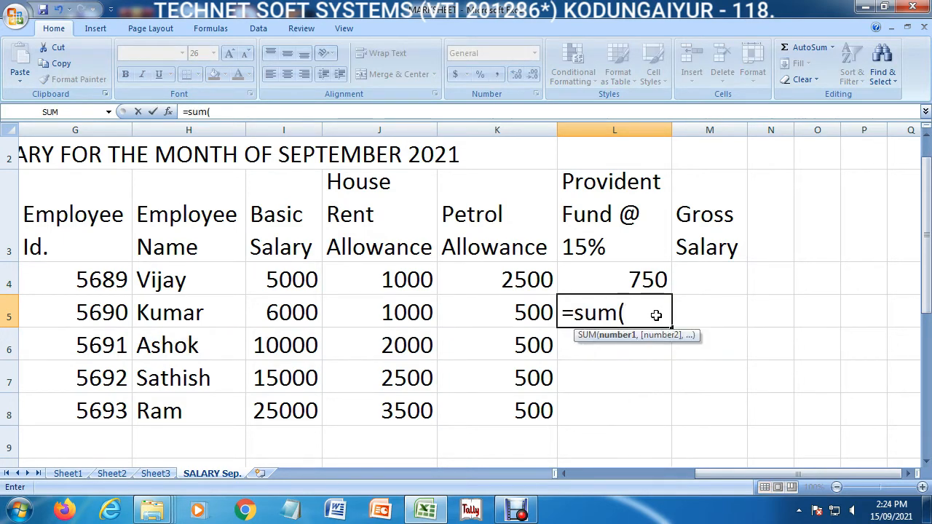
click(285, 323)
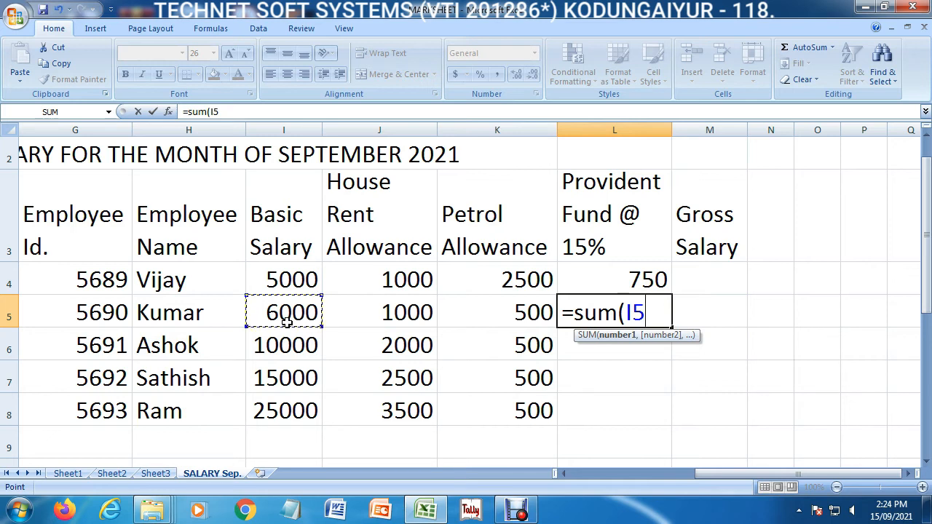
text(*15)
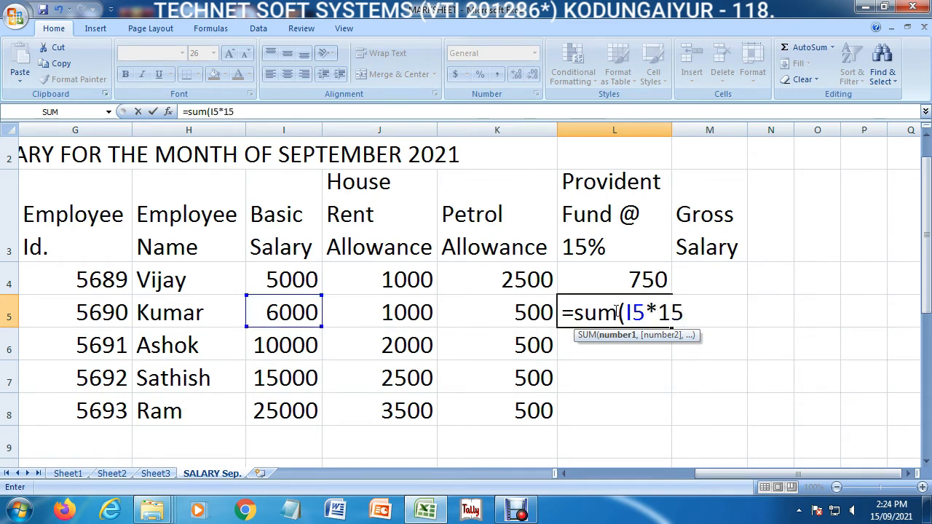
text(%))
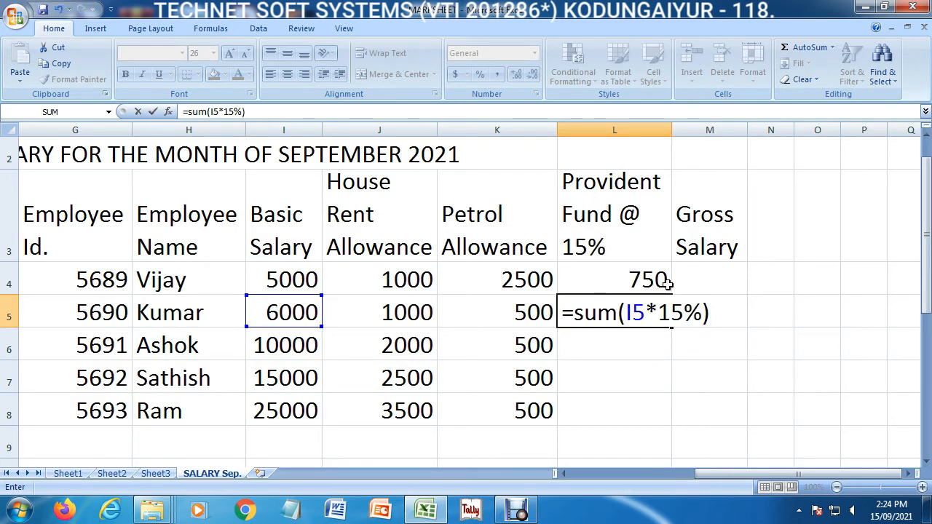
key(Return)
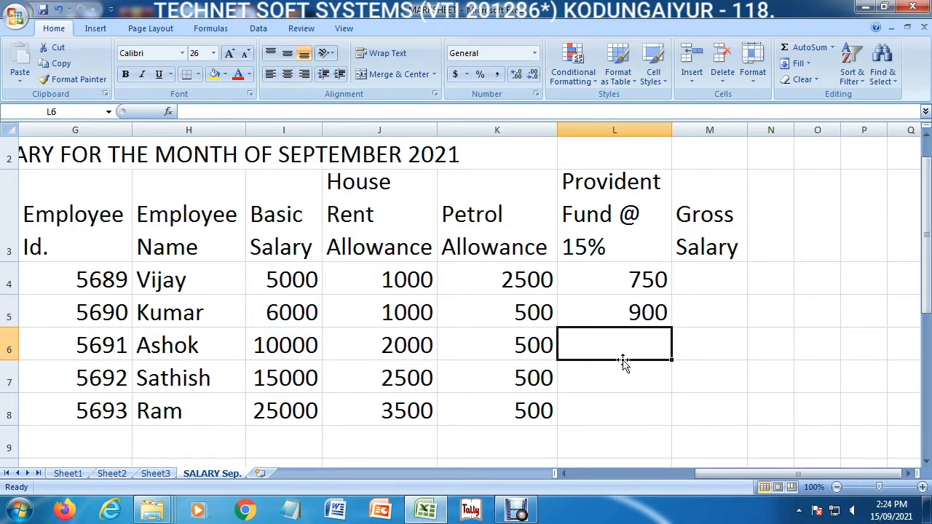
Try filling the provident fund formula from L5 down to L8 in two ways, undoing each fill.
click(657, 319)
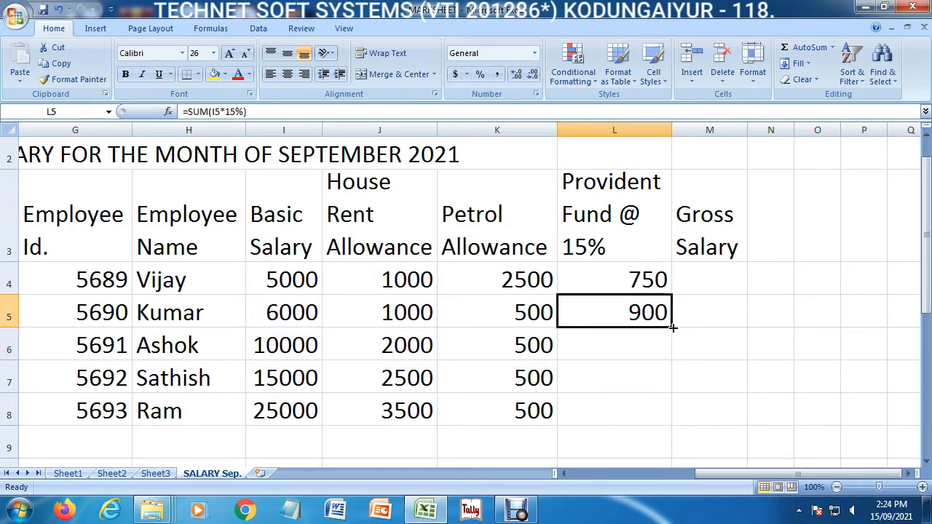
drag(672, 328, 663, 415)
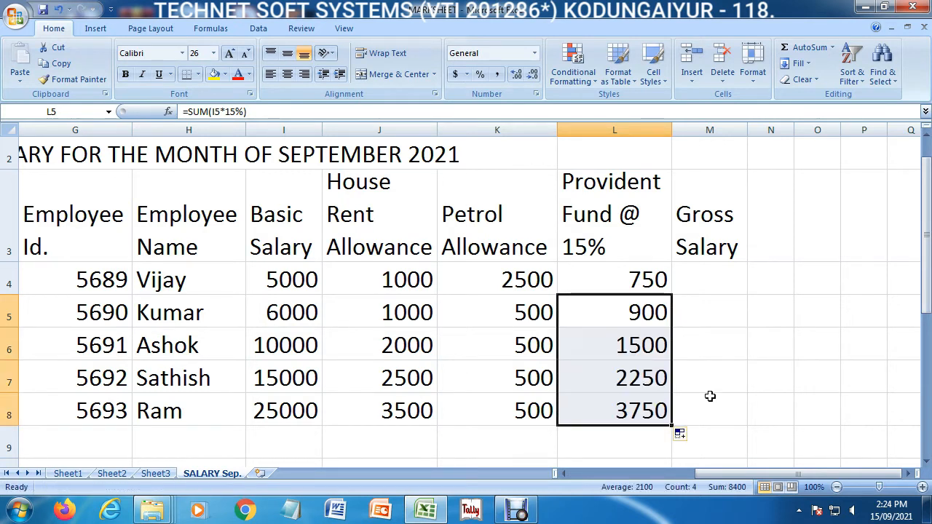
key(ctrl+z)
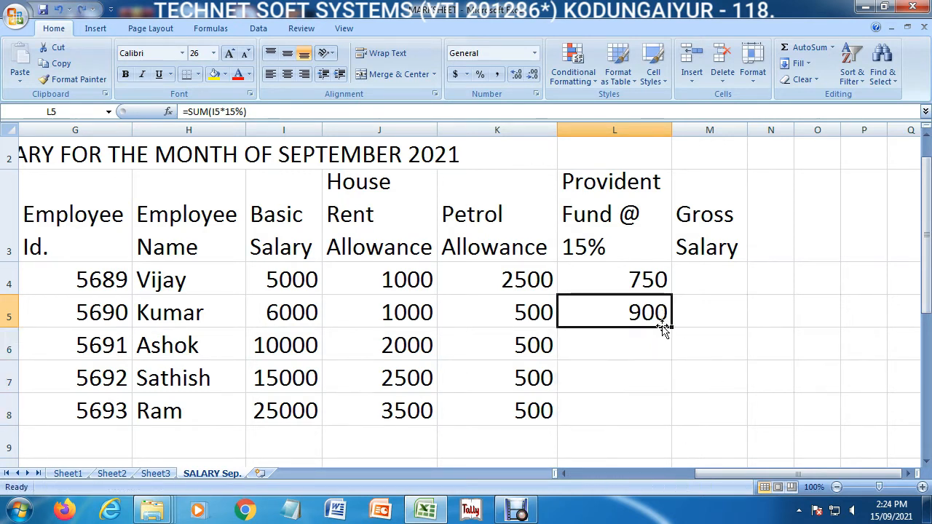
double_click(671, 328)
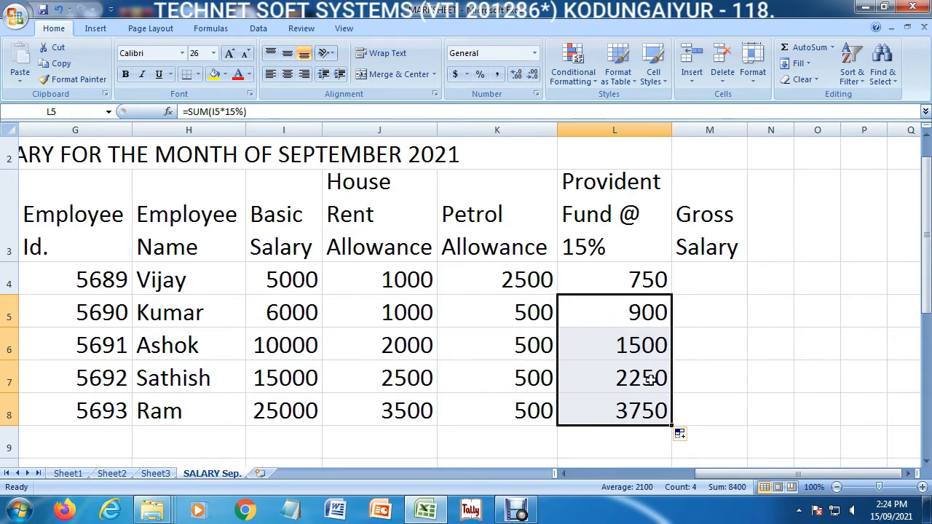
key(ctrl+z)
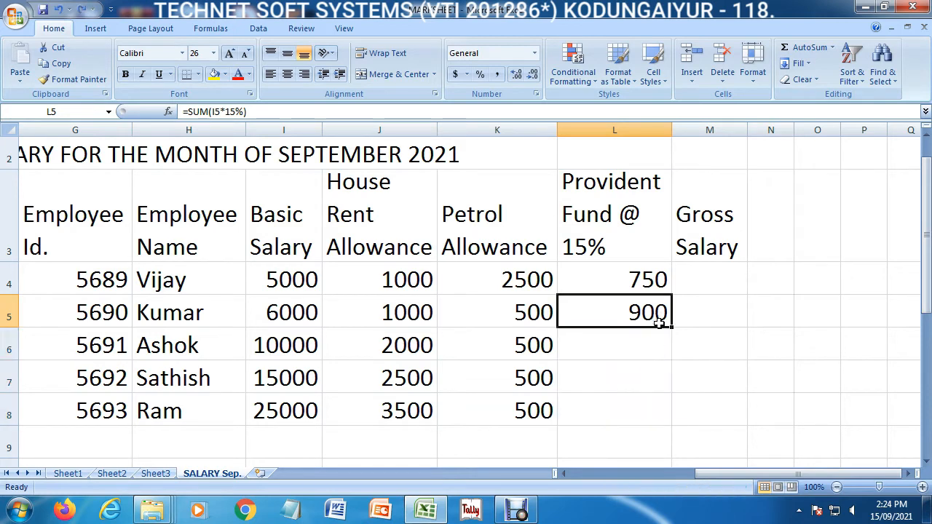
Fill the provident fund formula from L5 down to L9 and enter 30000, 3500 and 500 in I9:K9.
drag(671, 329, 669, 455)
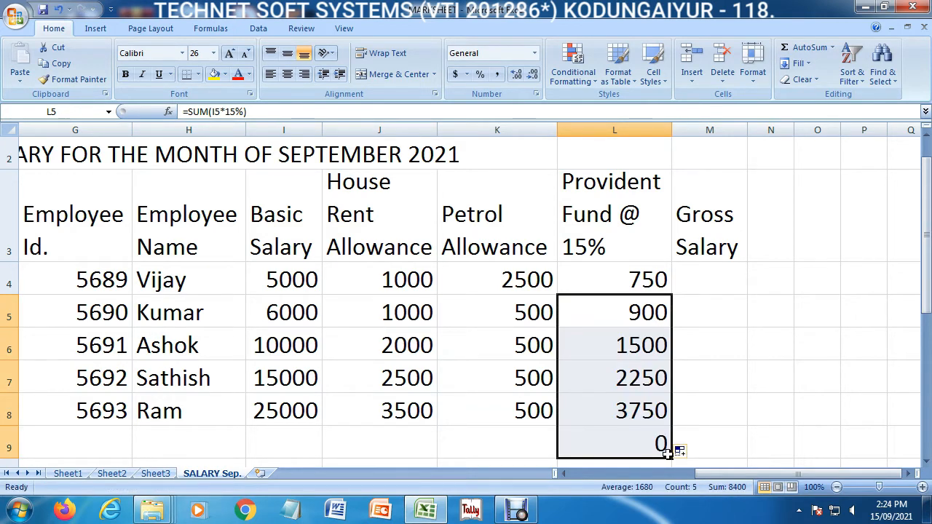
click(664, 450)
click(121, 440)
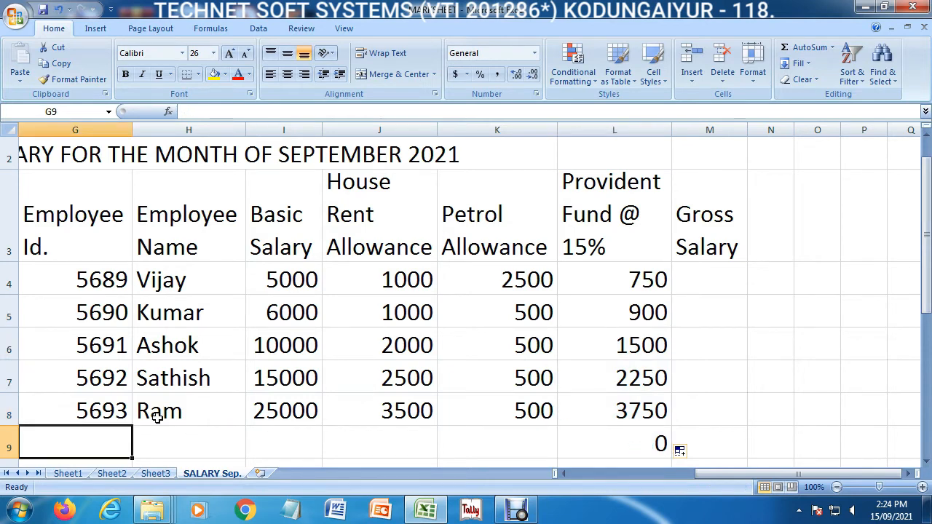
key(Right)
key(Right)
text(3000)
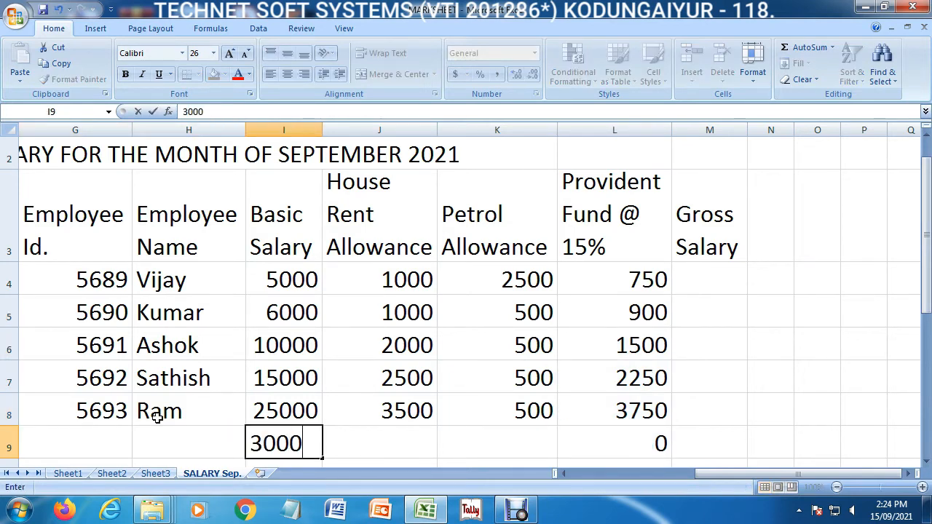
text(0)
key(Tab)
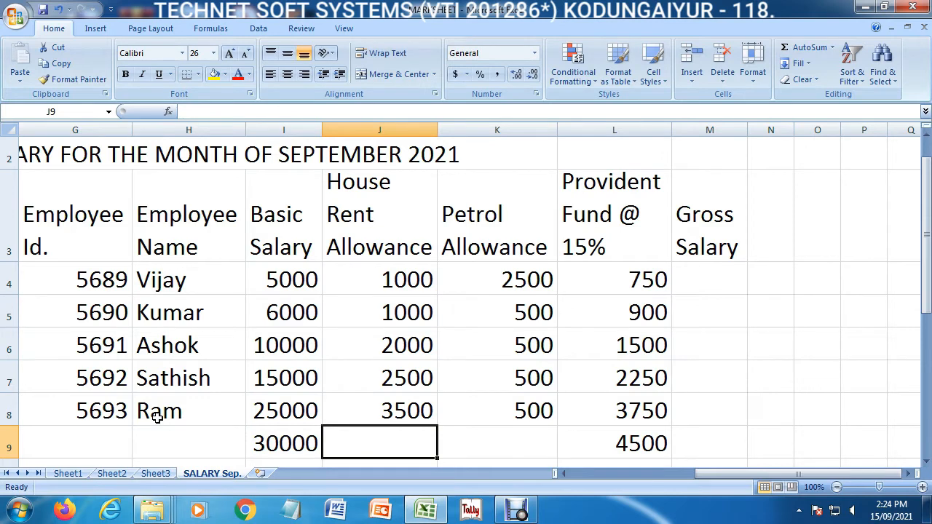
text(3500)
key(Tab)
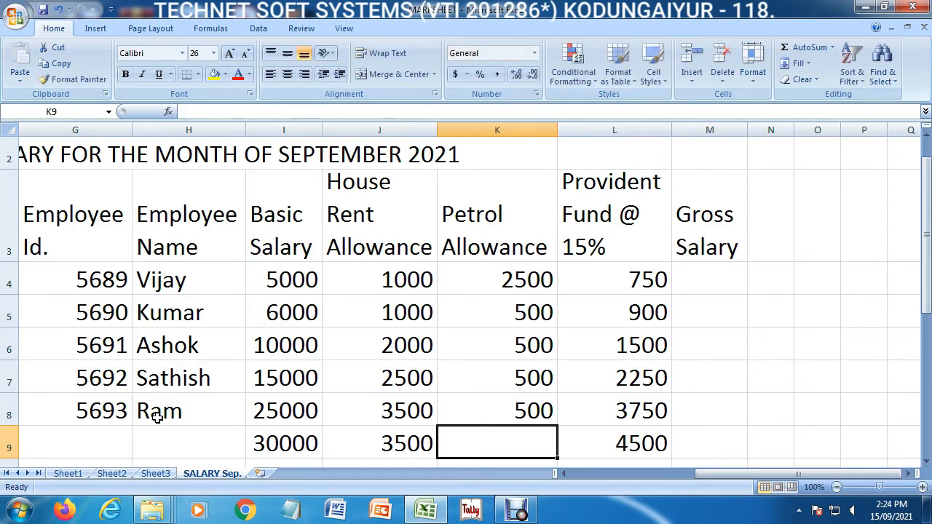
text(500)
key(Tab)
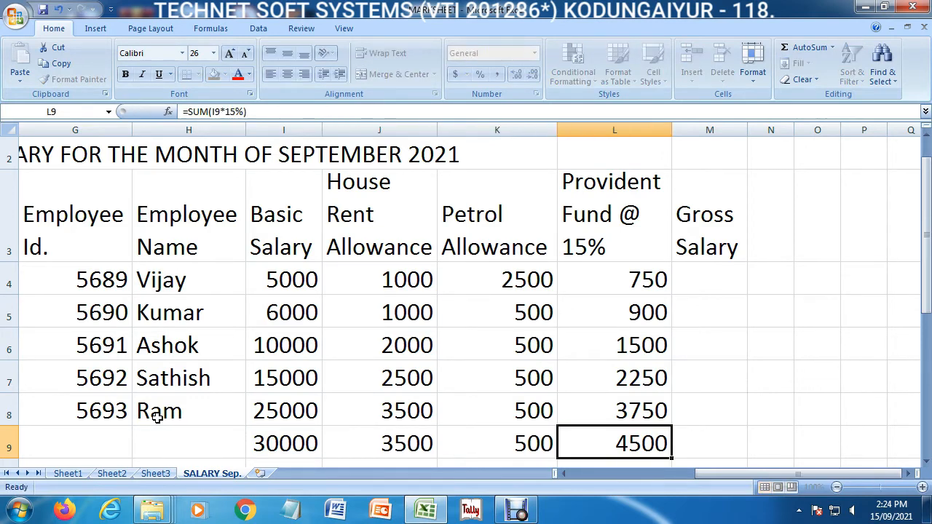
key(Left)
key(Left)
key(Left)
key(Left)
key(Down)
key(Down)
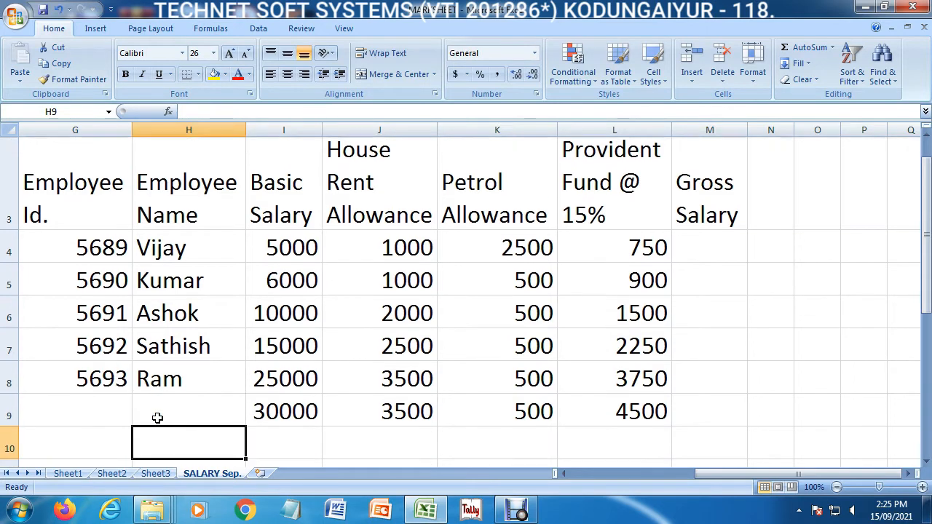
key(Up)
key(Up)
key(Right)
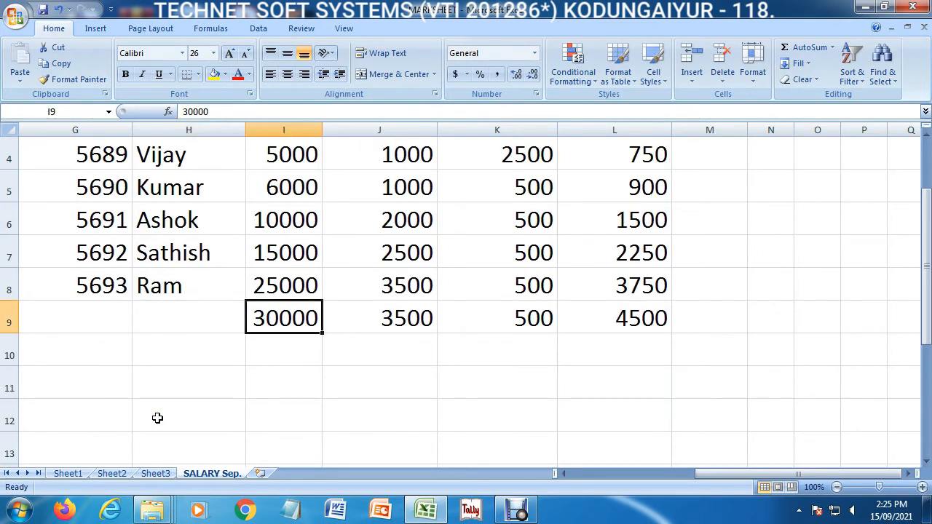
key(Right)
key(Right)
key(Right)
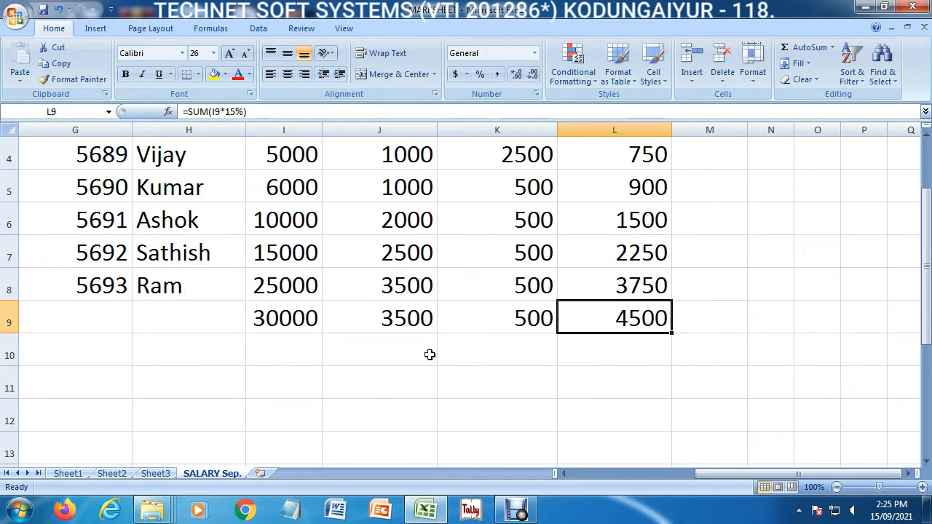
click(311, 322)
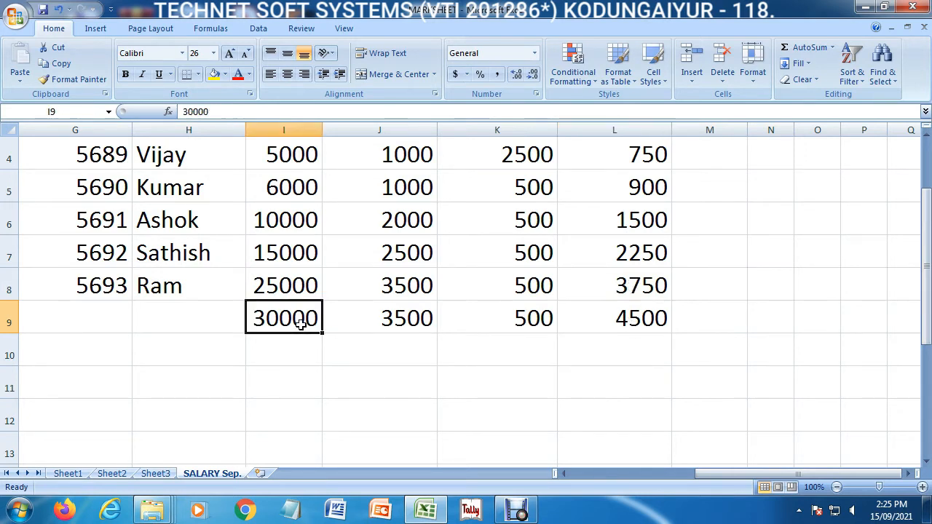
Complete row 9 with the next employee ID in G9, serial number 6 in F9 and the employee's name in H9.
click(108, 320)
text(5694)
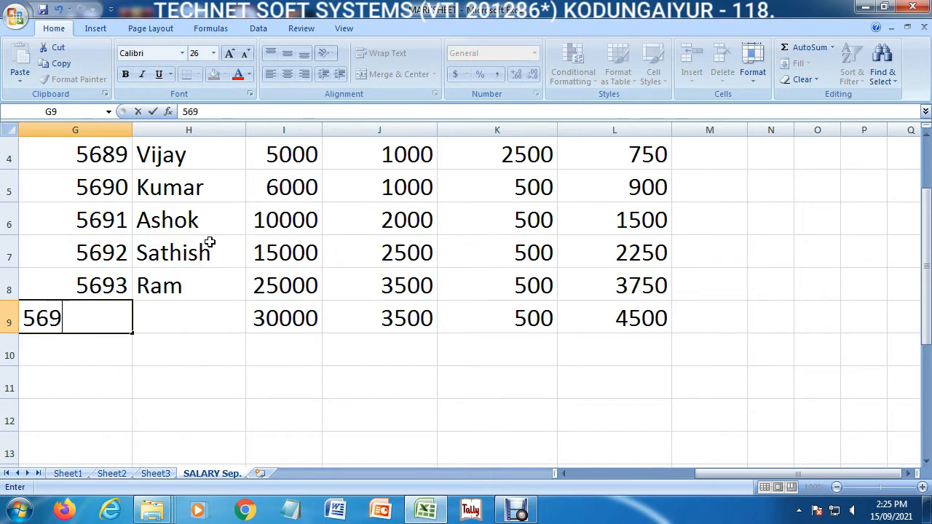
key(Left)
key(Left)
key(Right)
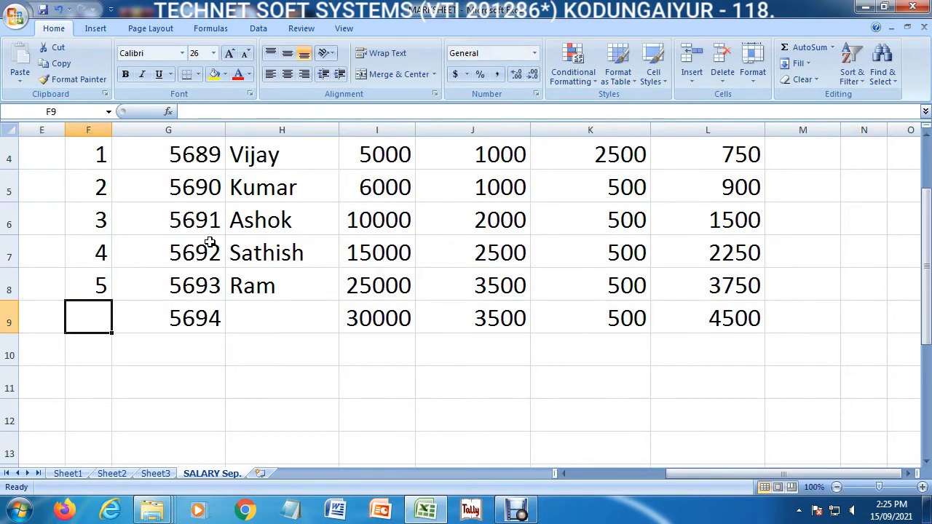
text(6)
key(Right)
key(Right)
text(Hari)
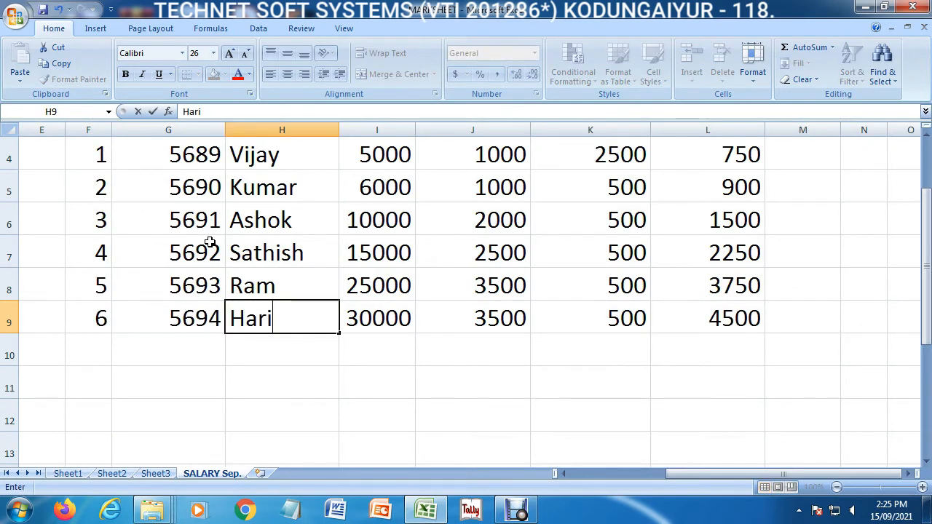
key(Right)
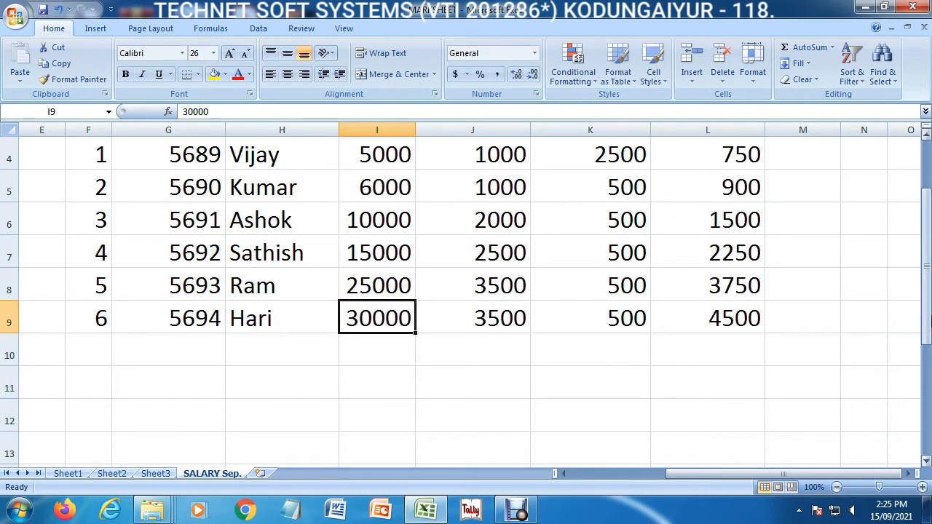
Calculate the first employee's gross salary in M4 with the formula =sum(I4+J4+K4-L4).
drag(927, 311, 928, 296)
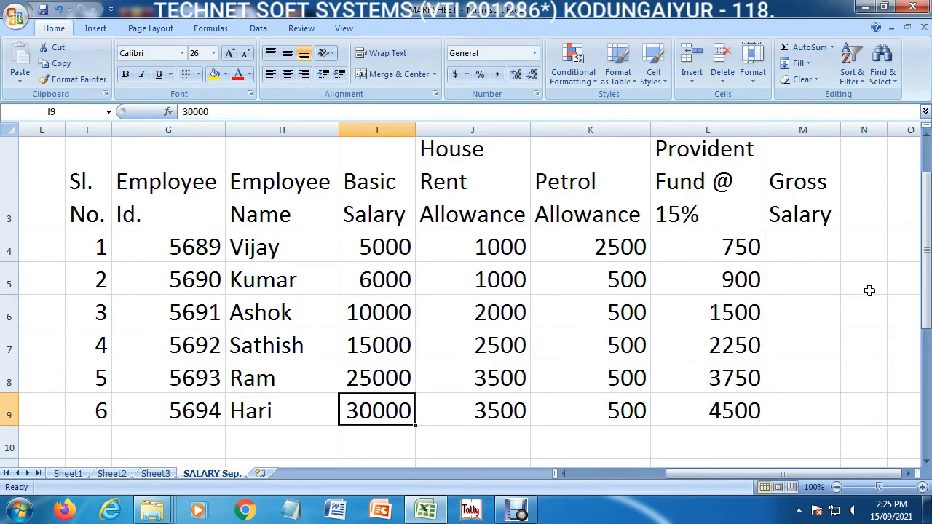
click(448, 383)
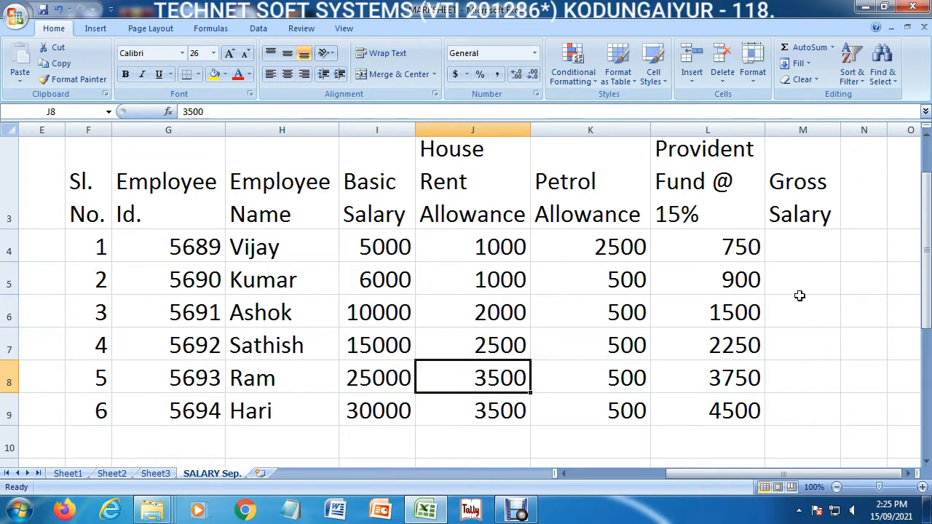
click(795, 252)
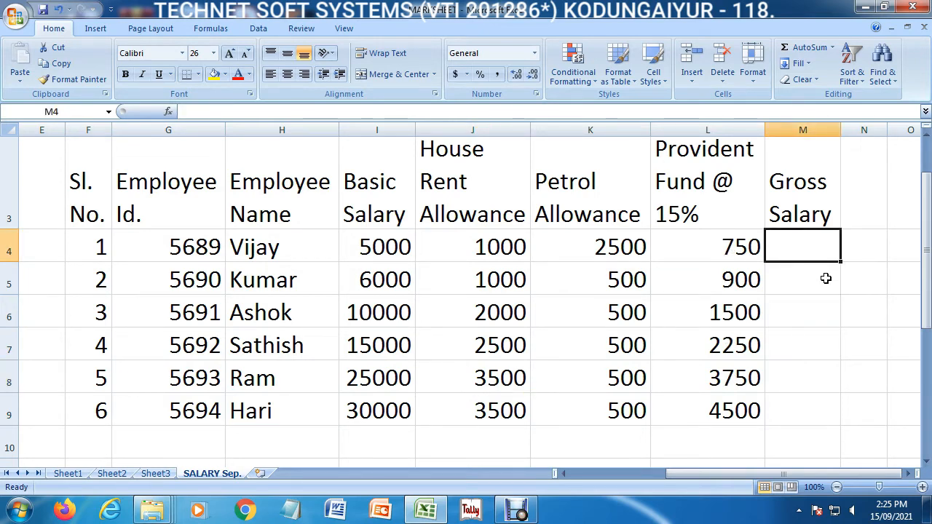
text(=sum)
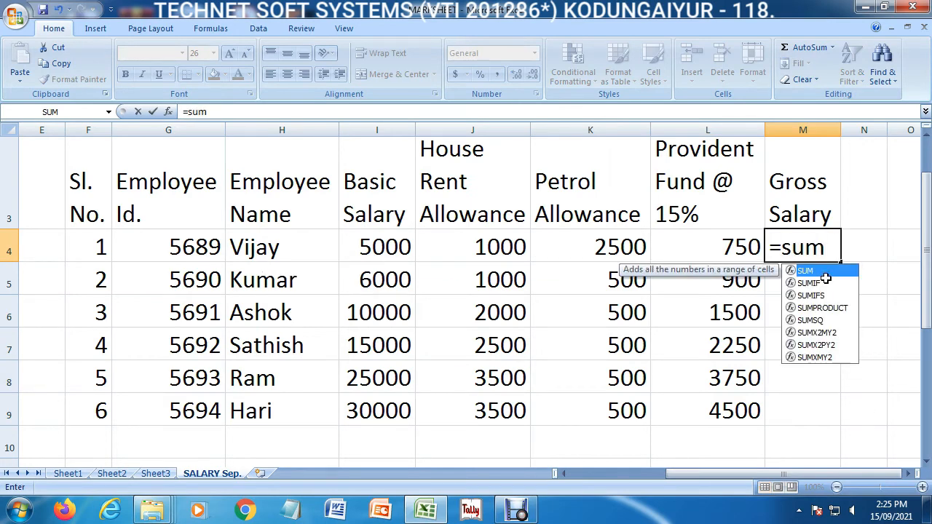
text(()
click(389, 246)
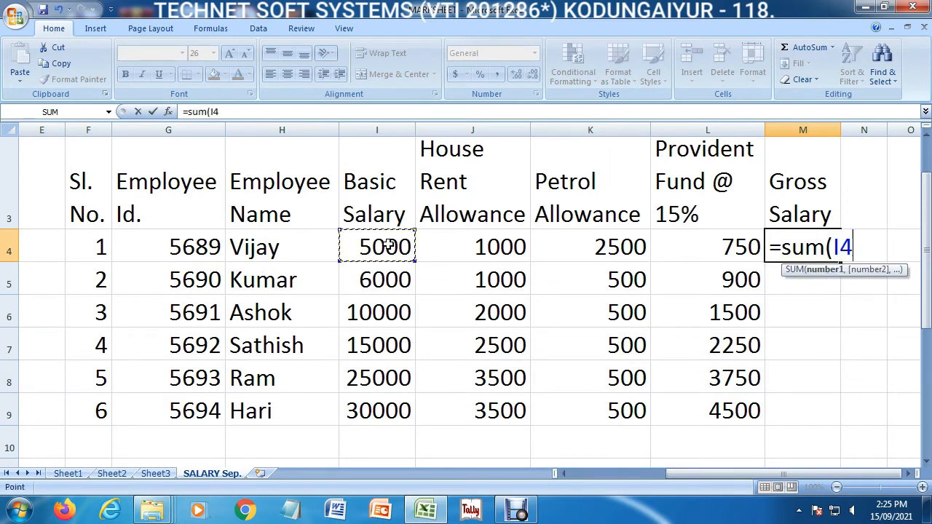
text(+)
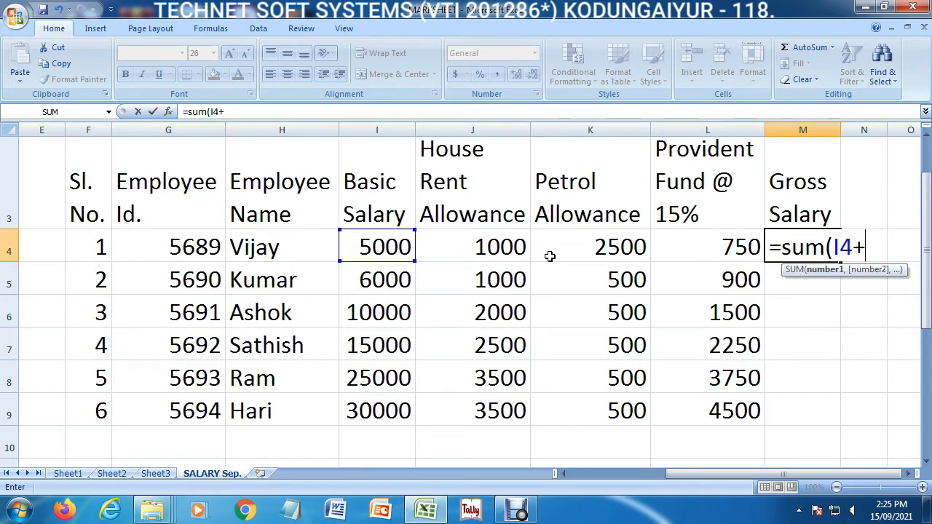
click(502, 248)
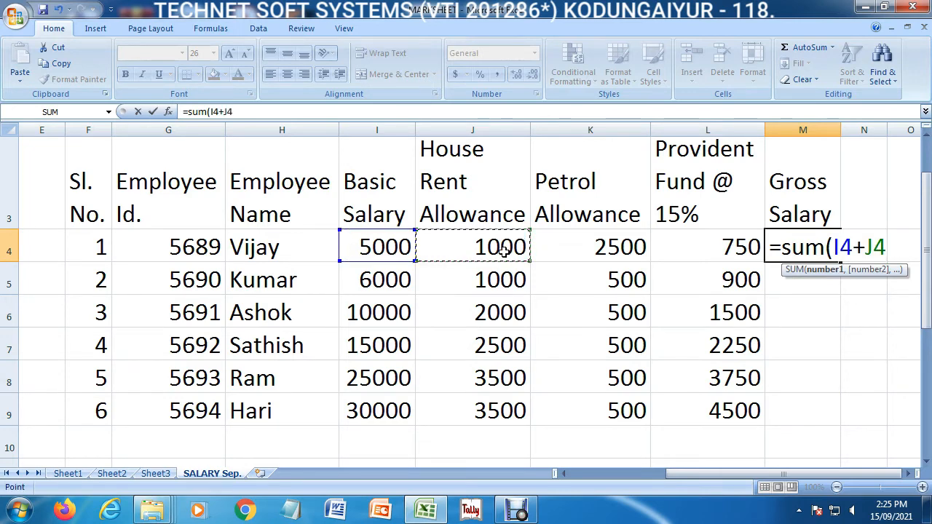
text(+)
click(575, 250)
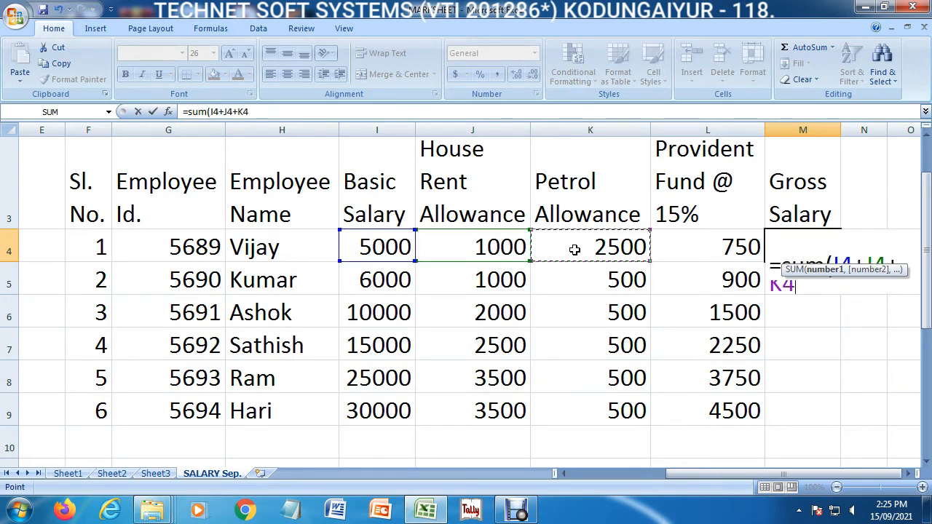
click(910, 474)
click(910, 474)
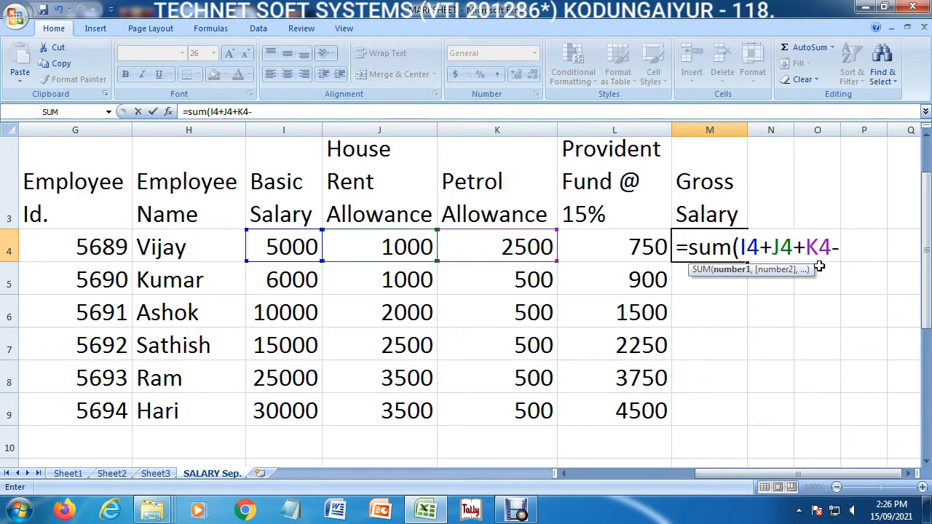
click(618, 250)
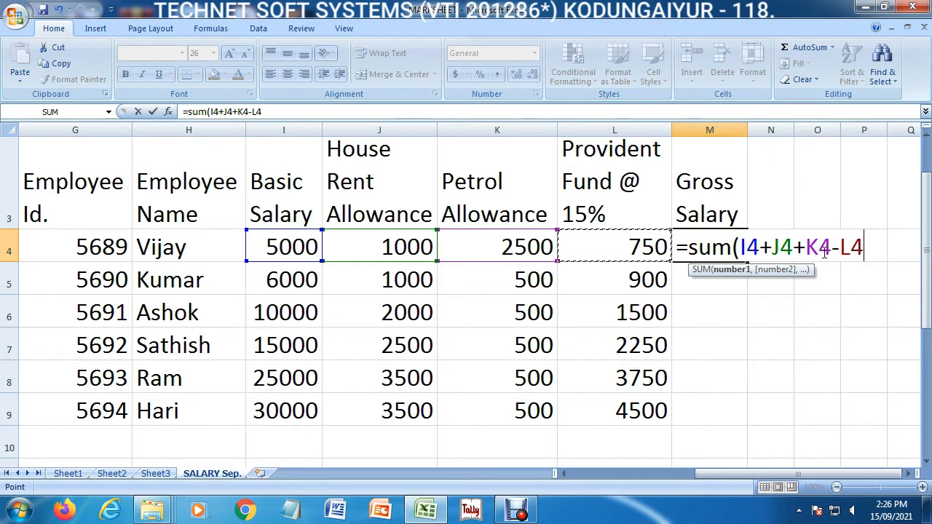
text())
key(Return)
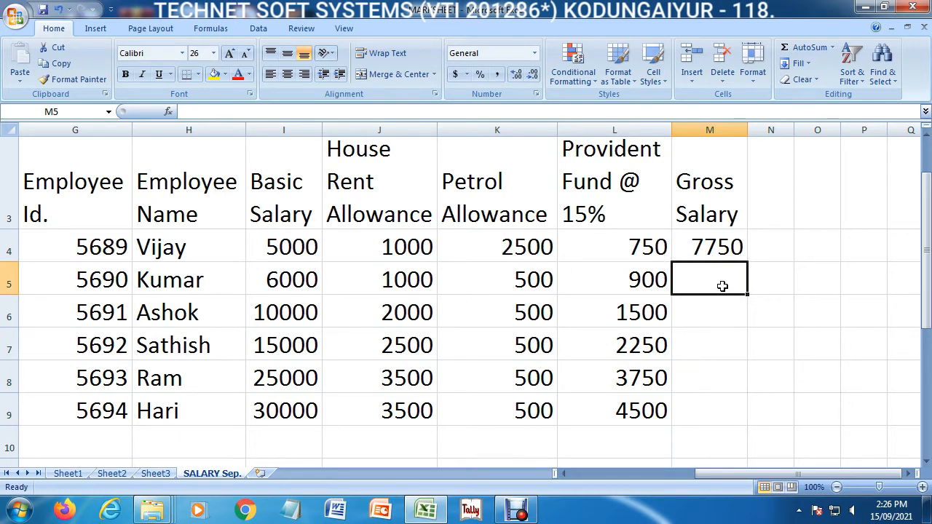
Calculate the second employee's gross salary in M5 with the formula =sum(I5+J5+K5-L5).
text(=sum()
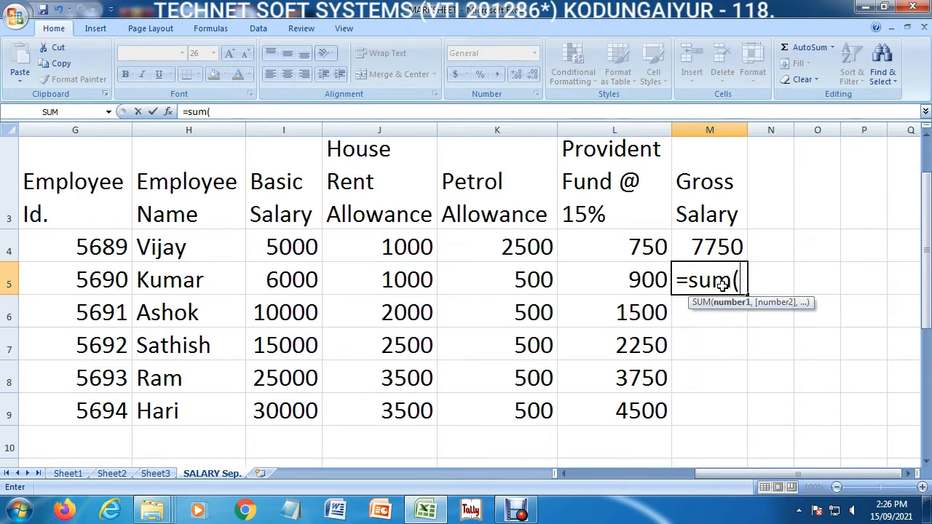
click(296, 284)
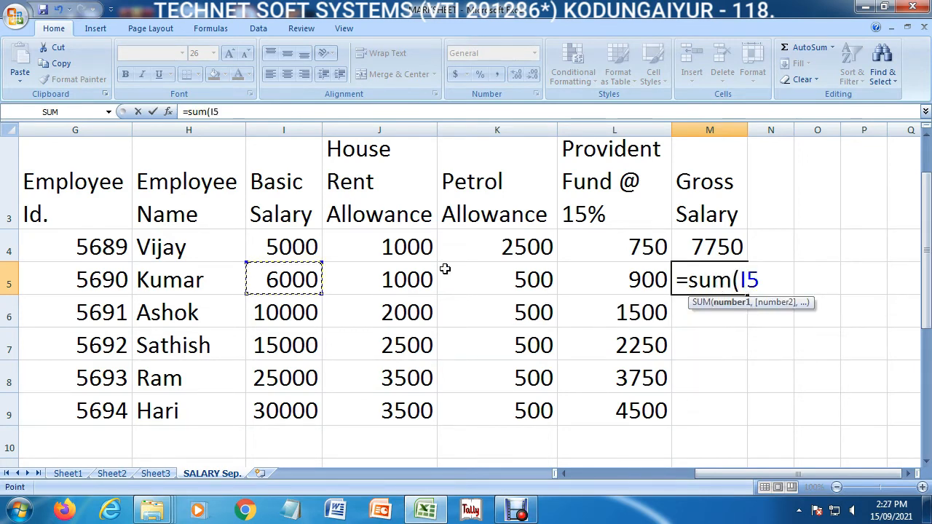
text(+)
click(416, 278)
text(+)
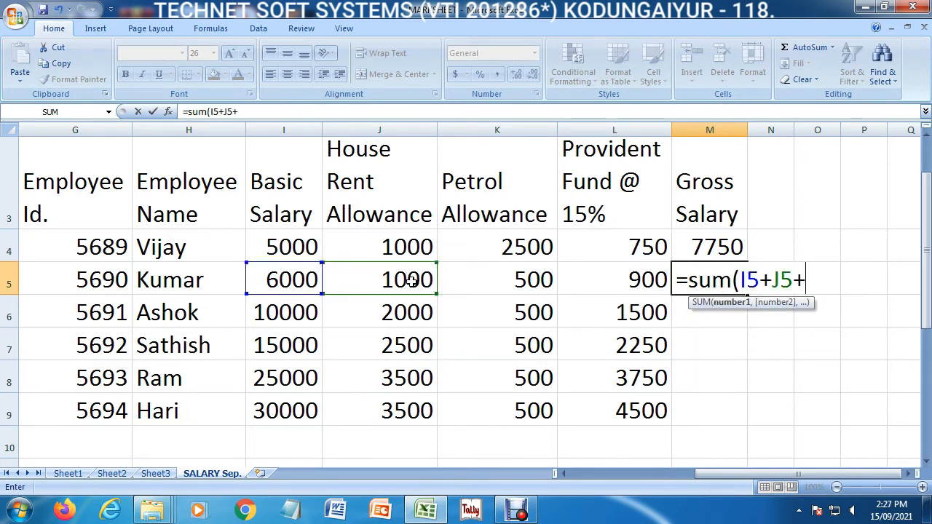
click(464, 283)
text(+)
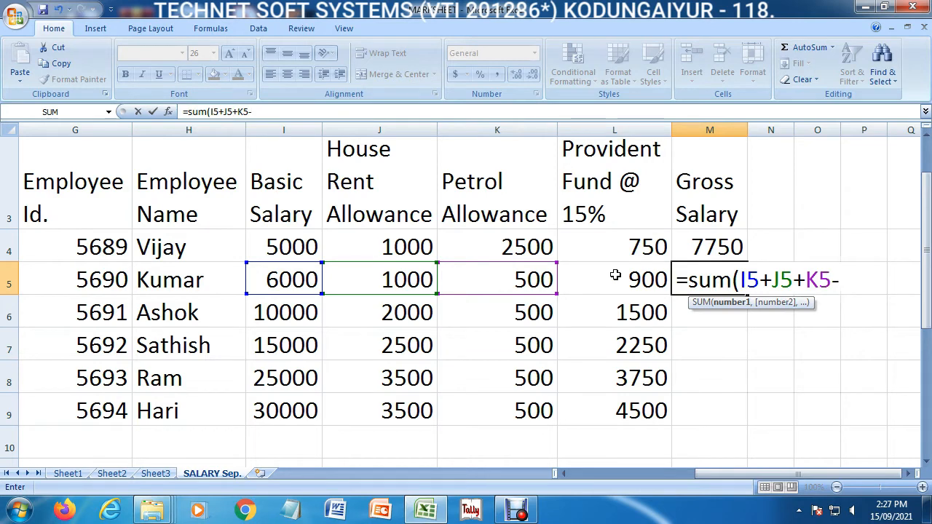
click(615, 275)
text())
key(Return)
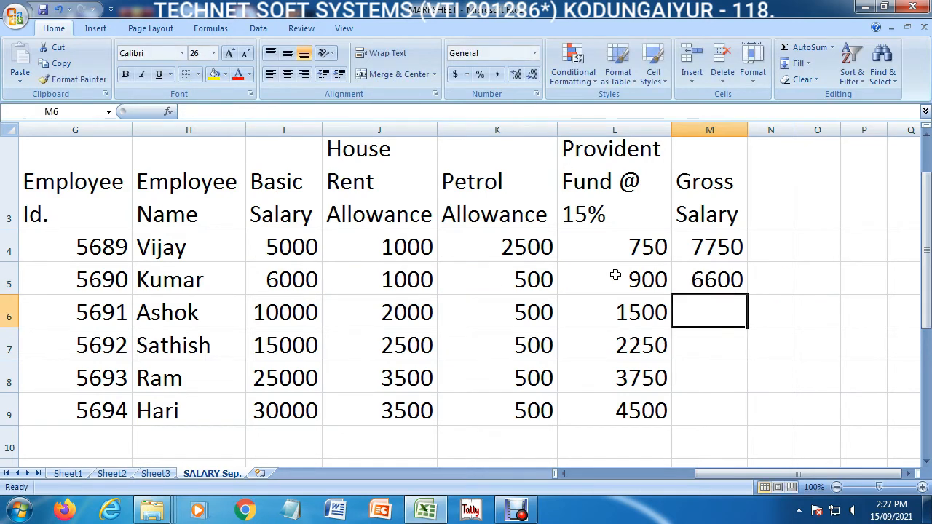
Try filling the gross salary formula from M5 down to M9 in two ways, undoing each fill.
click(728, 280)
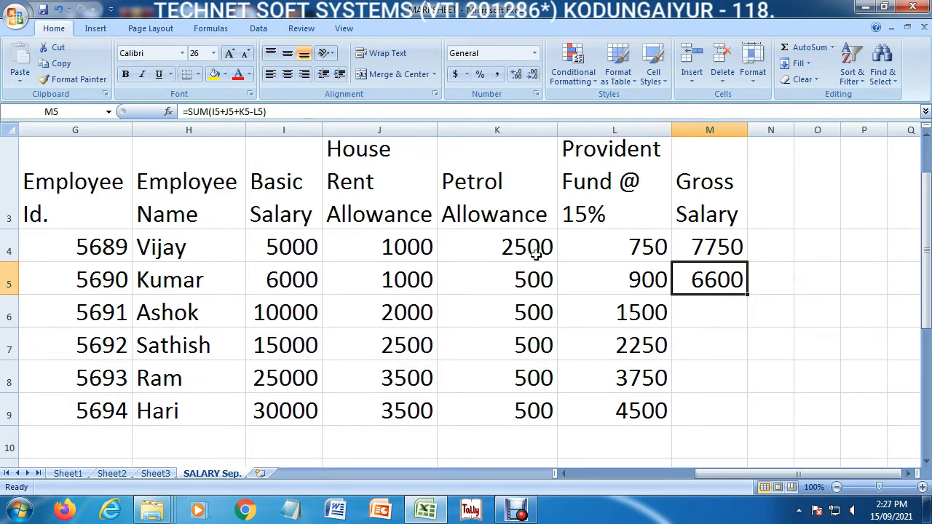
double_click(749, 297)
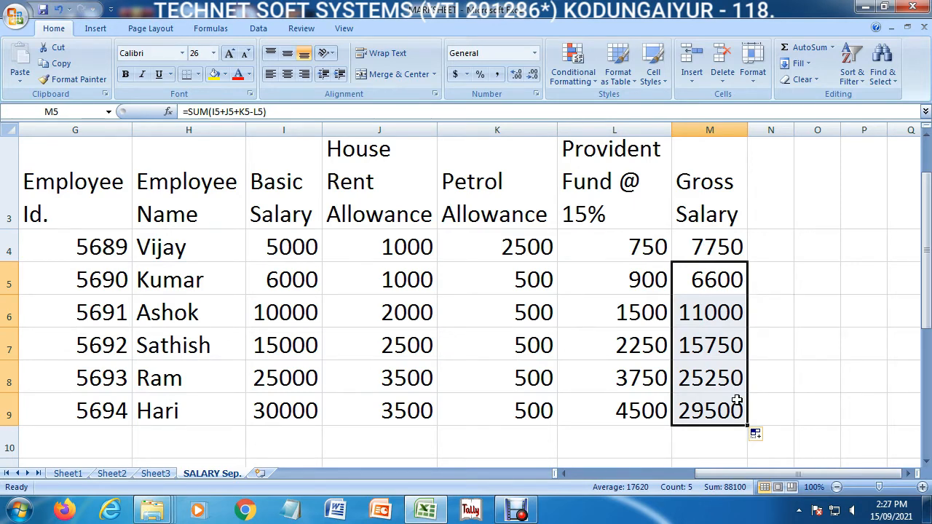
key(ctrl+z)
drag(747, 296, 740, 413)
key(ctrl+z)
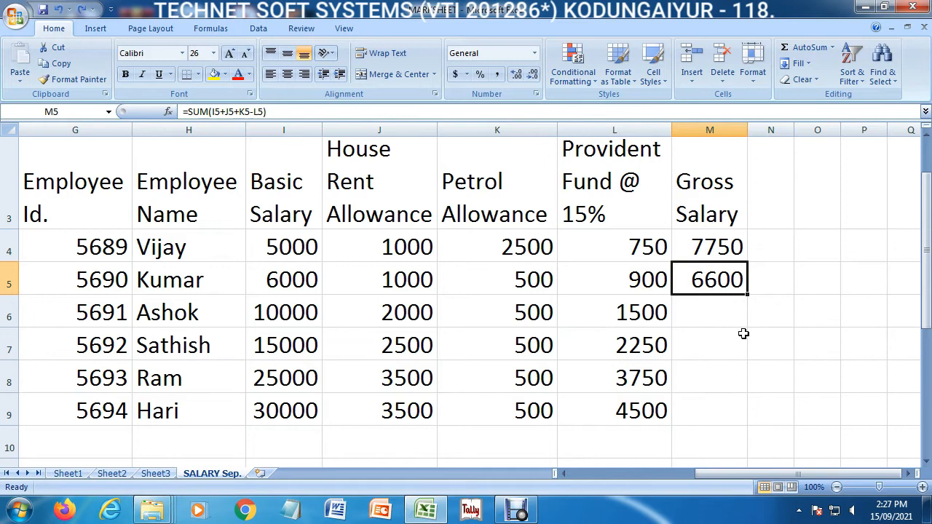
Try filling the gross salary formula from M5 down to M9 and clearing G7:M7, and undo both changes.
double_click(747, 296)
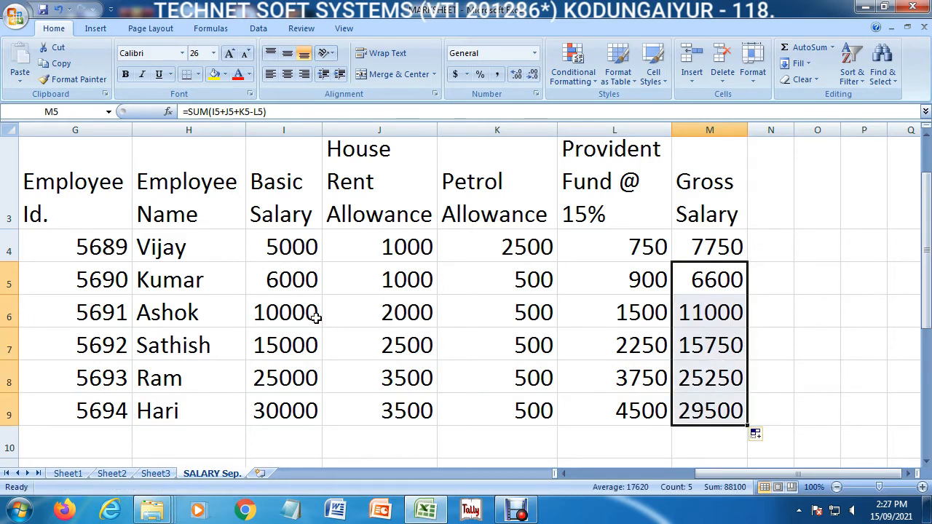
click(769, 347)
click(120, 353)
drag(121, 353, 735, 355)
key(Delete)
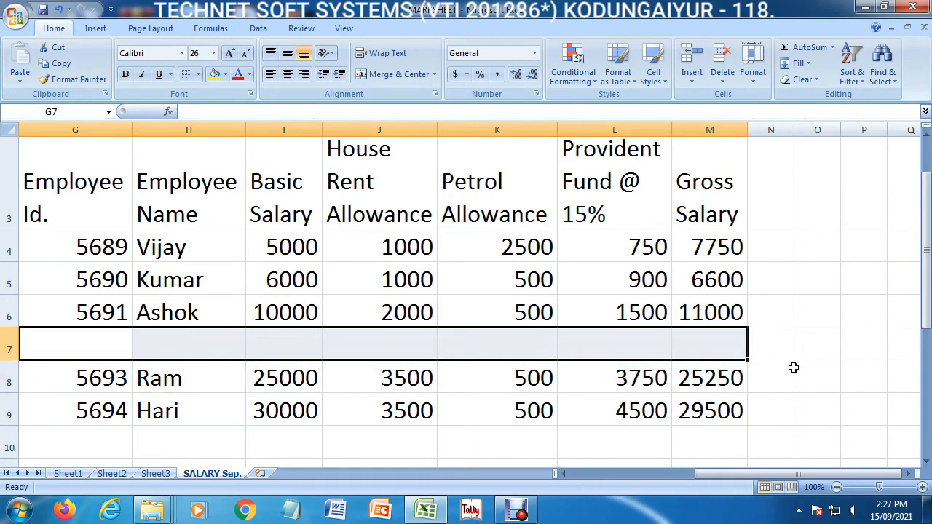
click(788, 332)
key(ctrl+z)
key(ctrl+z)
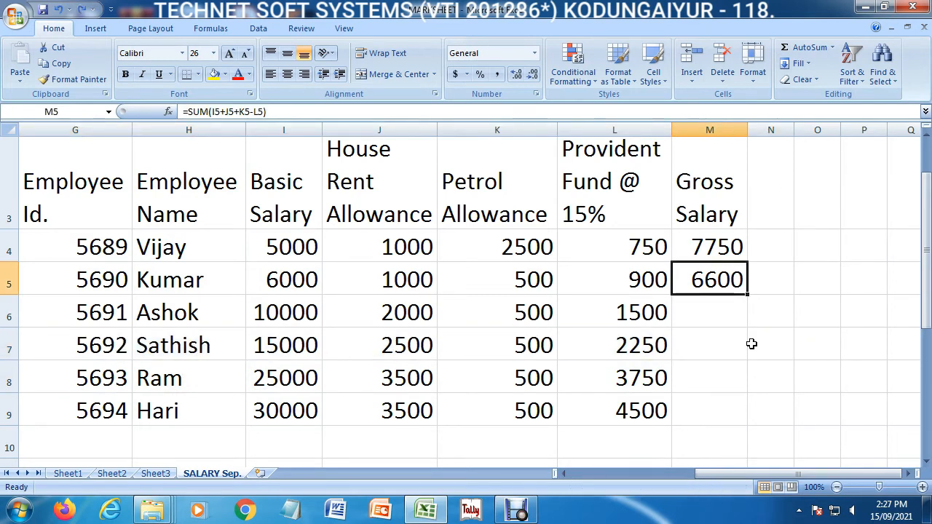
Try deleting the entire row 7 with the Entire row option, and undo the deletion.
drag(109, 343, 671, 352)
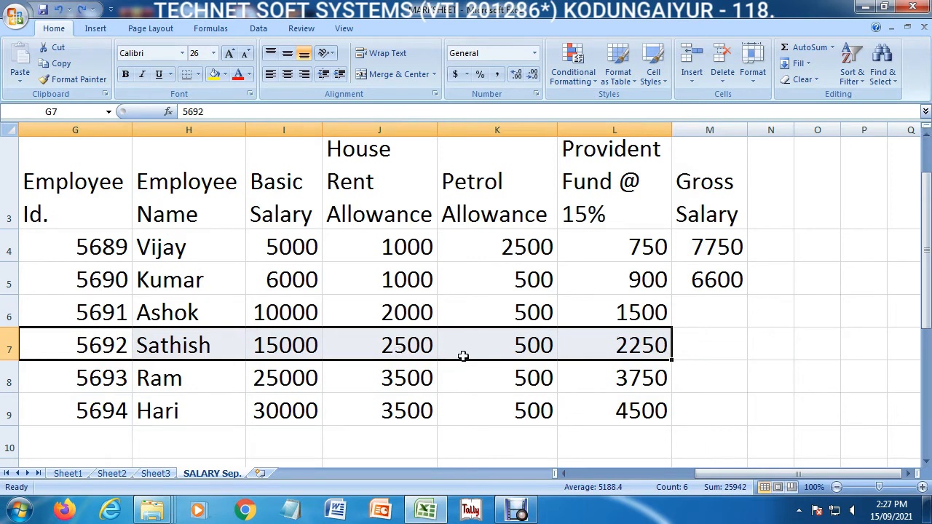
click(324, 350)
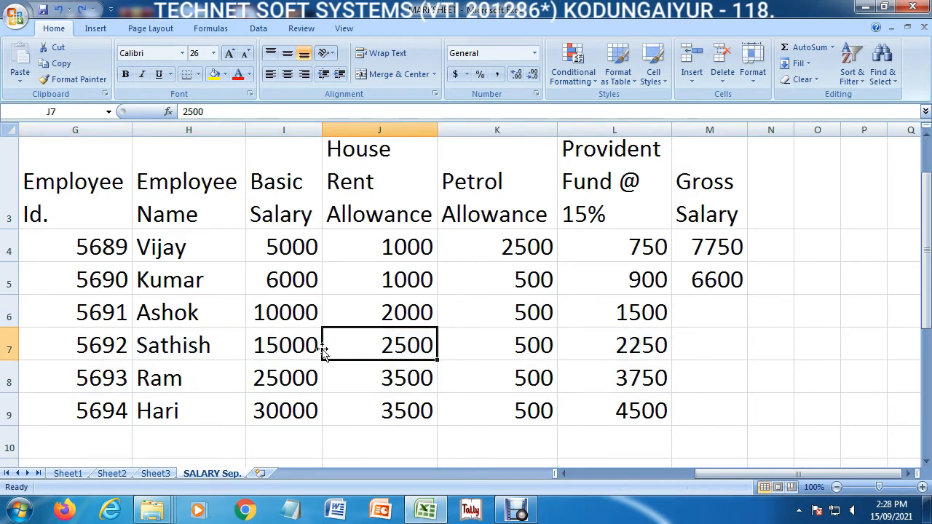
click(159, 348)
right_click(159, 347)
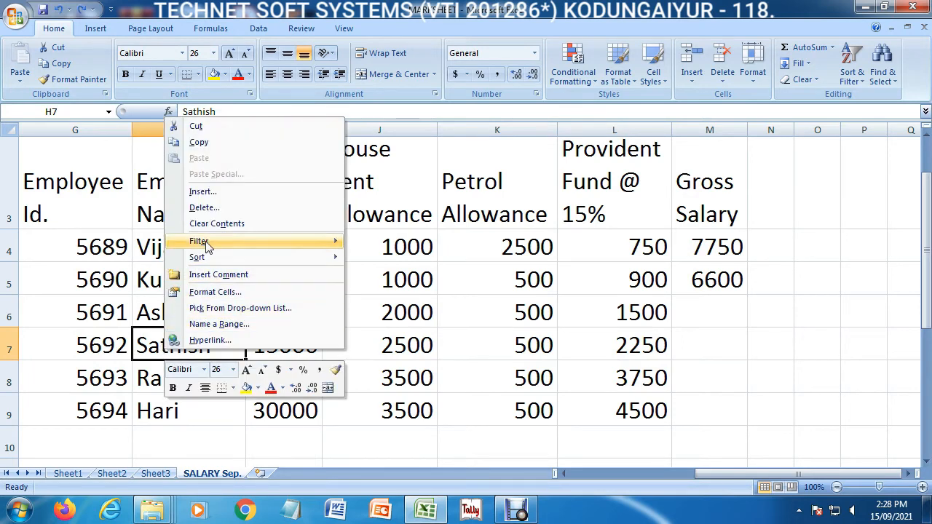
click(204, 208)
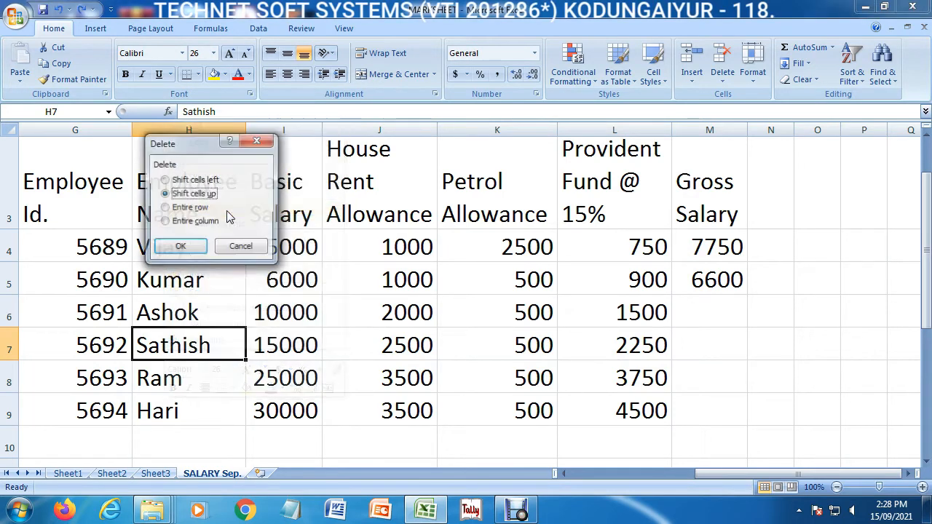
click(186, 210)
click(180, 248)
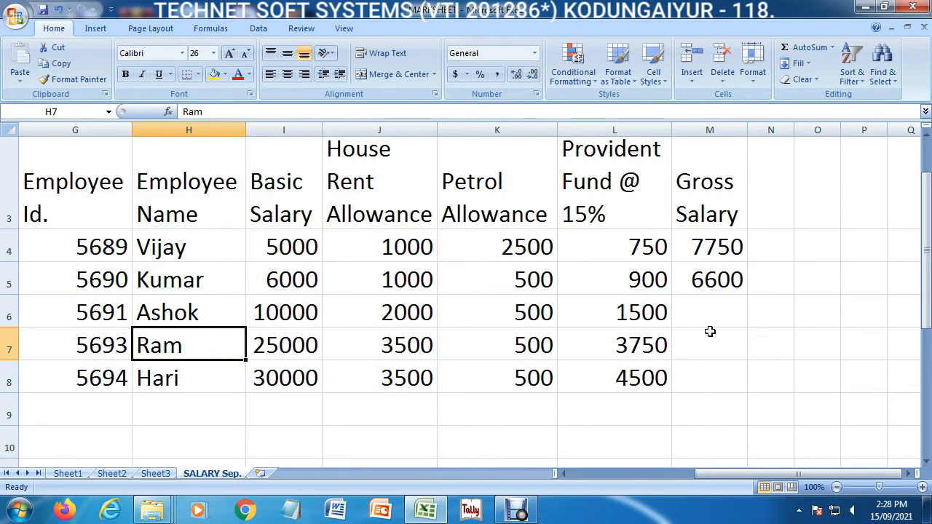
key(ctrl+z)
Clear the fourth employee's entries in G7:M7.
drag(119, 343, 690, 346)
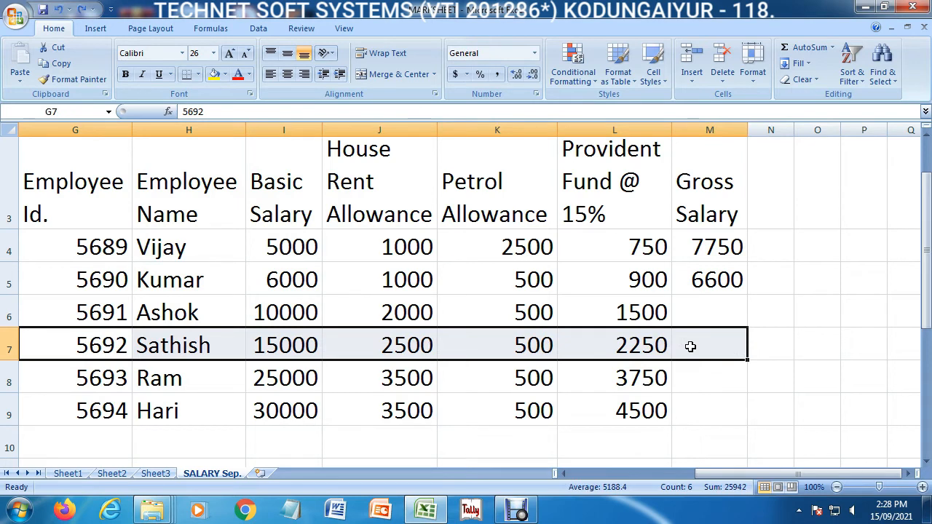
key(Delete)
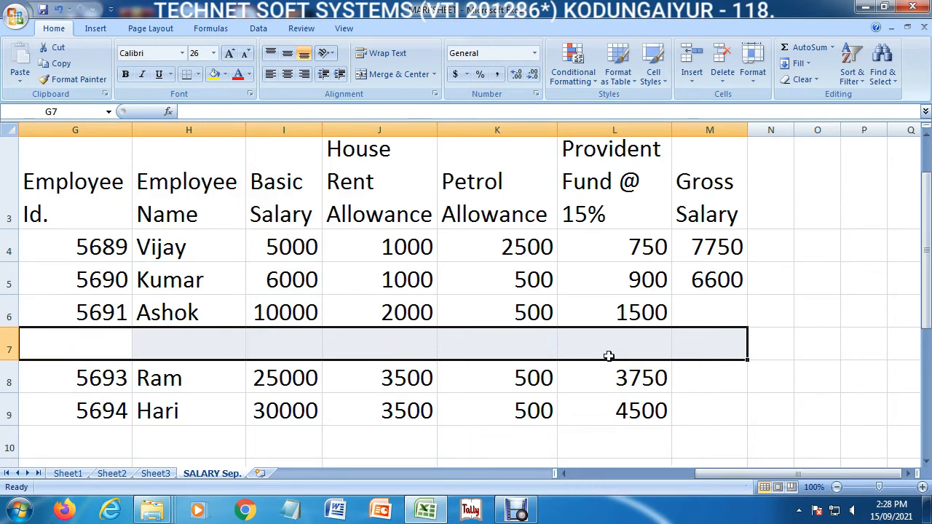
click(241, 348)
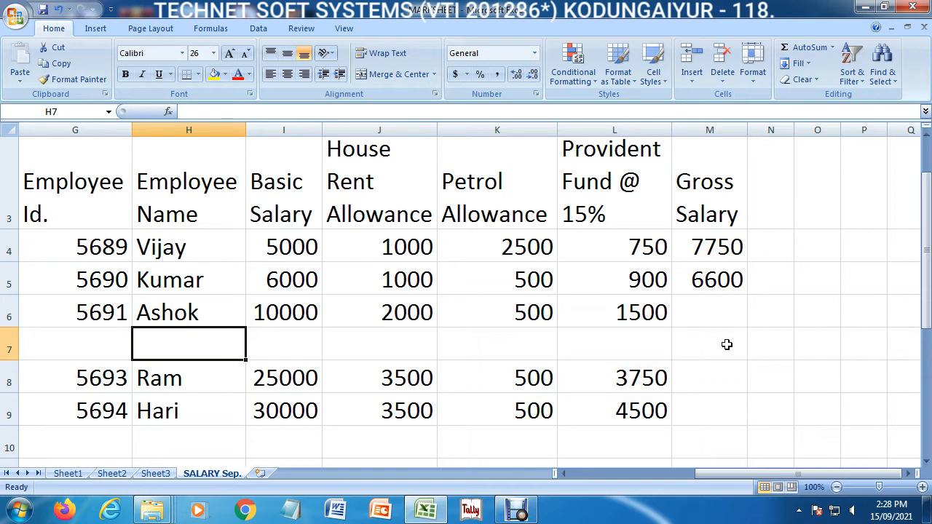
Try filling the gross salary formula from M5 to M6 and on to M9 past the empty row, and undo the fills and the row clearing.
click(737, 279)
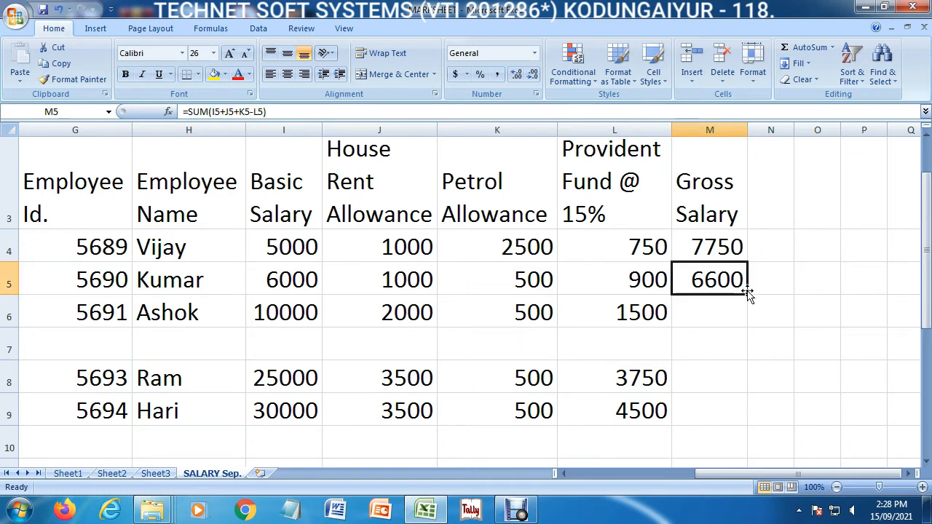
drag(747, 294, 743, 324)
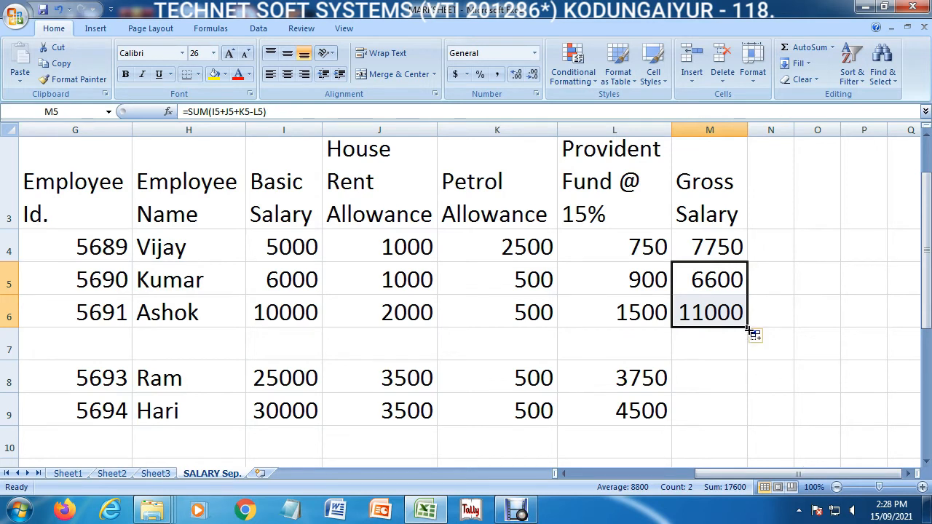
drag(748, 330, 732, 421)
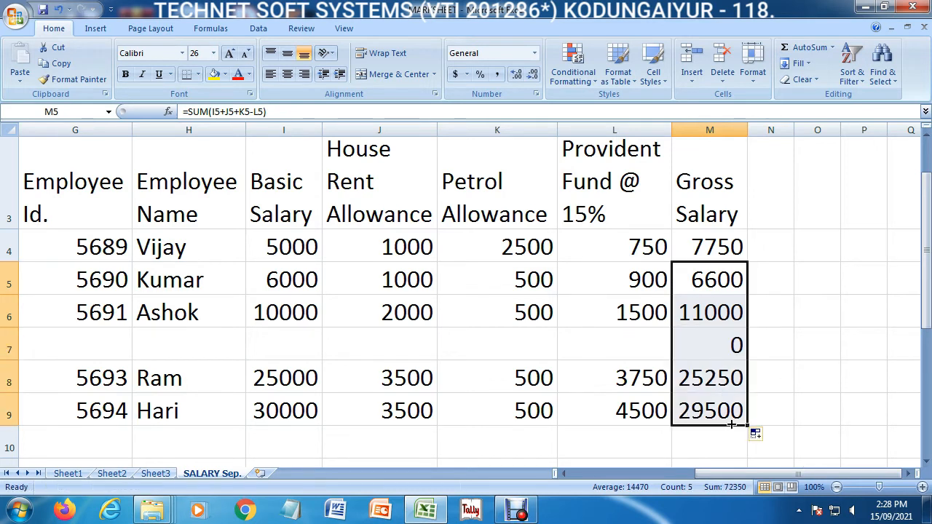
click(737, 351)
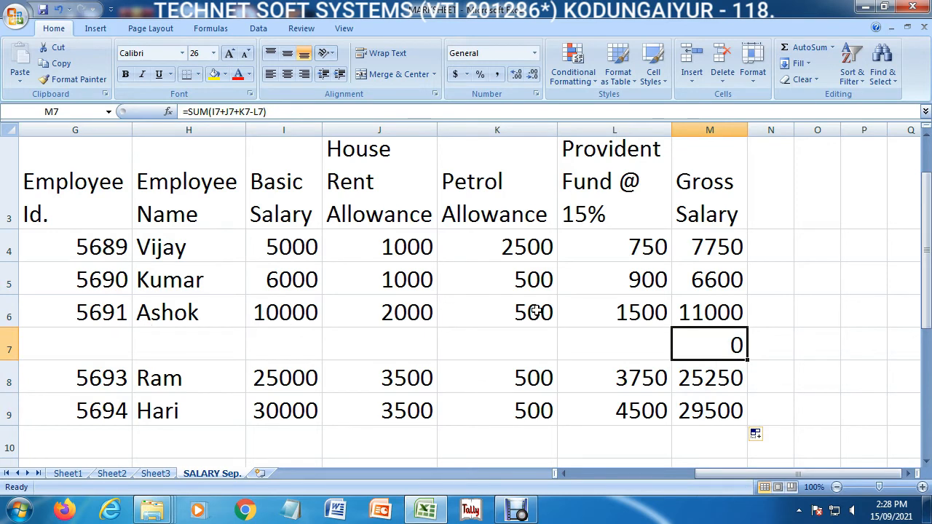
click(737, 320)
key(ctrl+z)
key(ctrl+z)
key(ctrl+z)
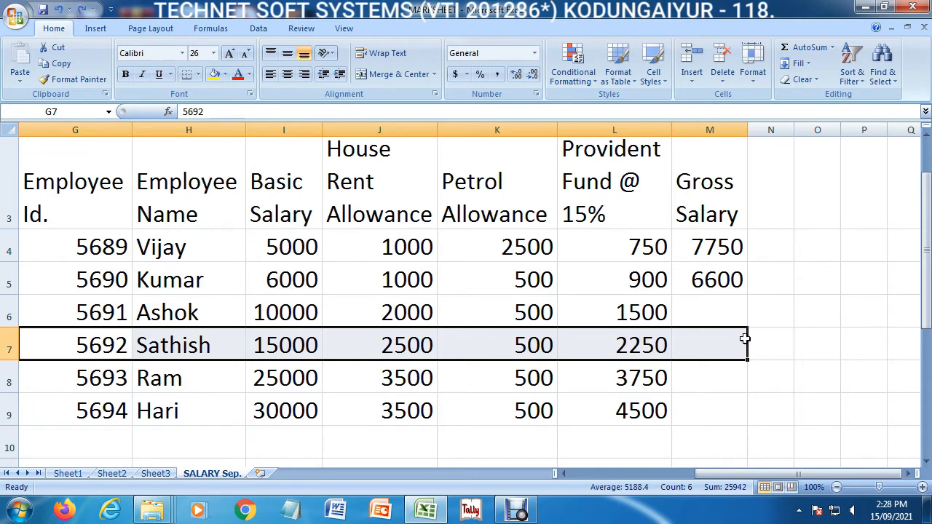
Fill the gross salary formula from M5 down to M9.
click(720, 283)
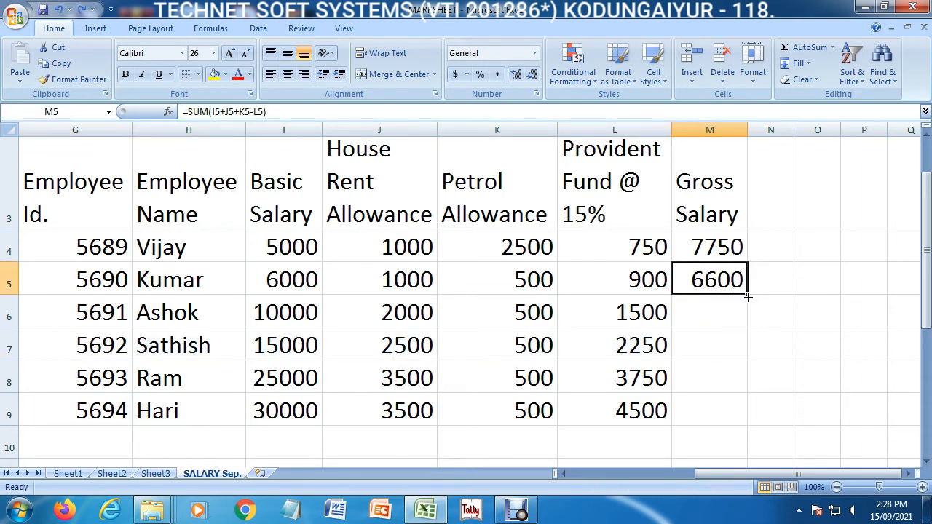
double_click(748, 297)
click(637, 413)
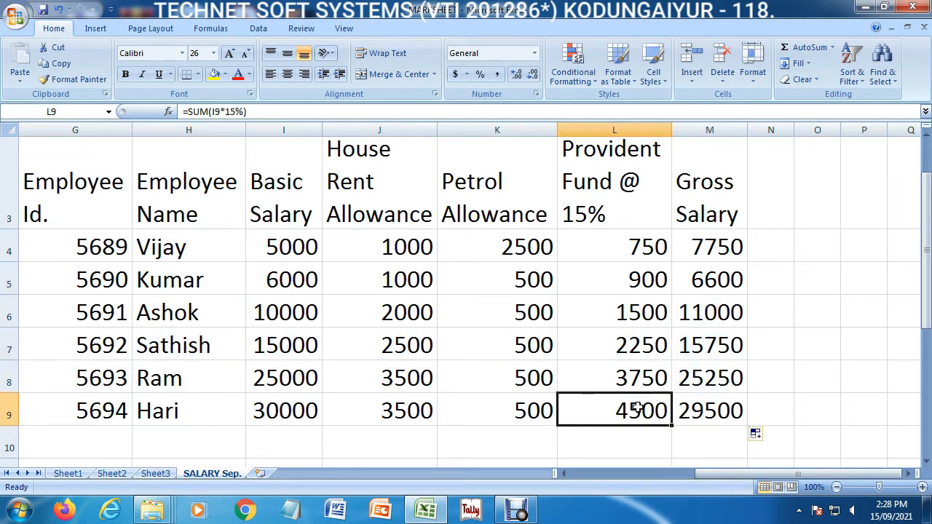
Align the header row F3:M3 vertically to the middle of its cells.
click(564, 473)
click(565, 473)
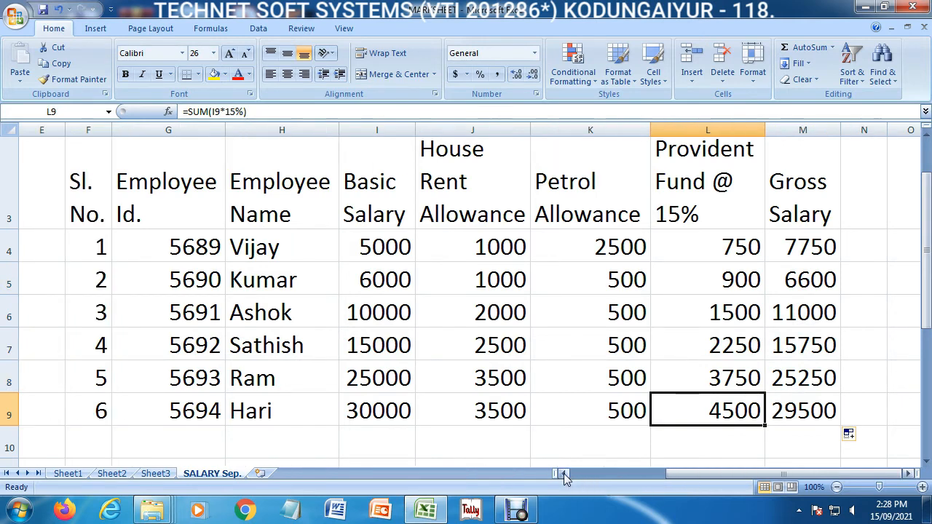
drag(927, 318, 927, 287)
click(92, 230)
drag(91, 230, 834, 241)
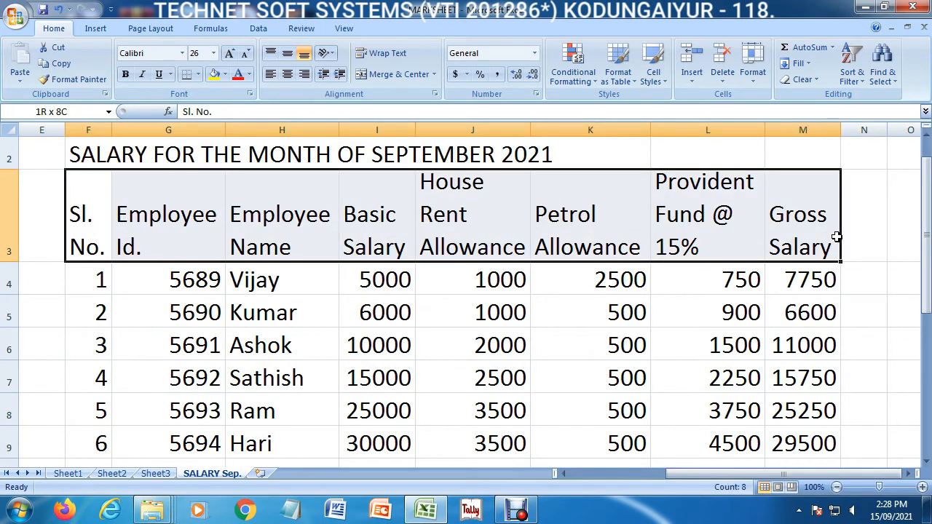
click(288, 56)
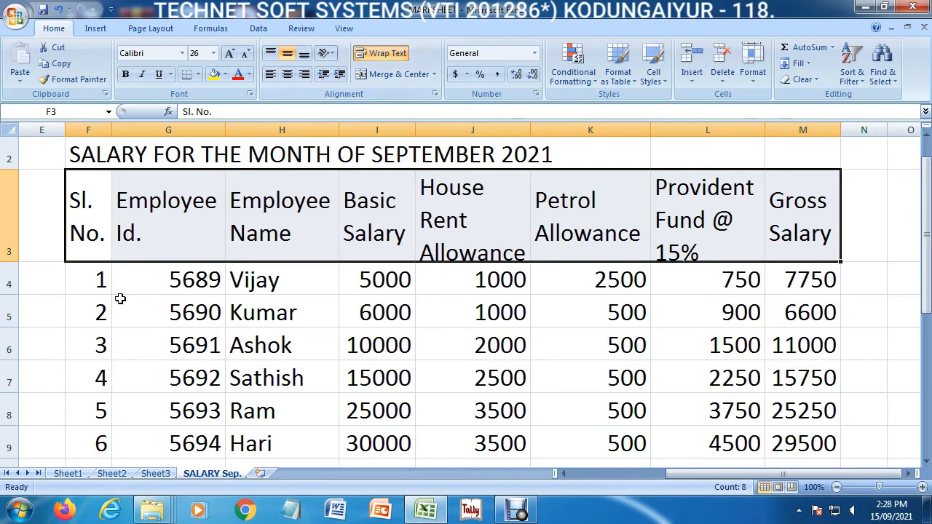
Try centering the employee data in F4:M9 horizontally, and undo the alignment.
drag(92, 291, 782, 437)
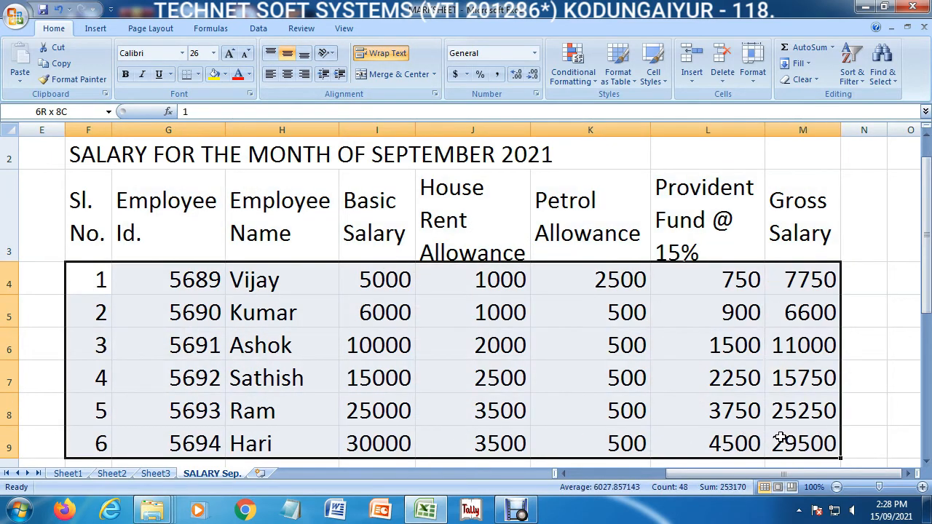
click(288, 75)
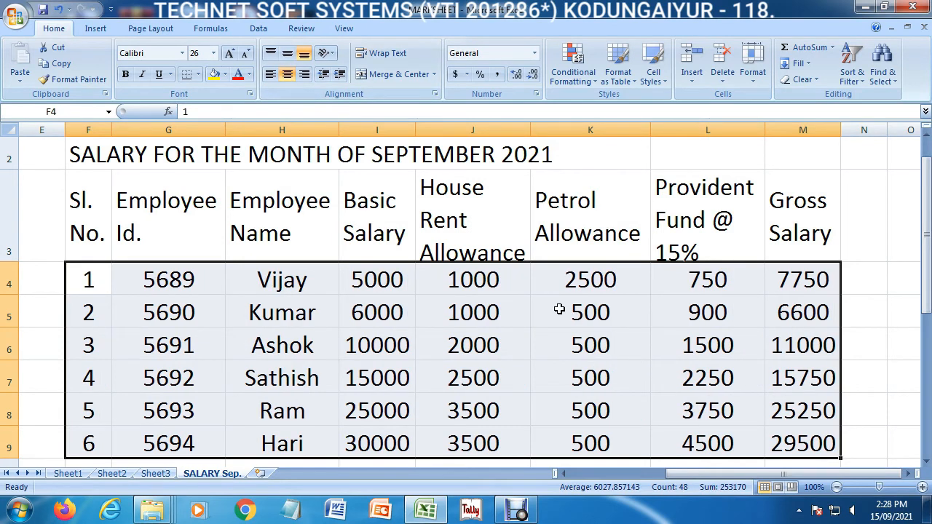
key(ctrl+z)
click(667, 320)
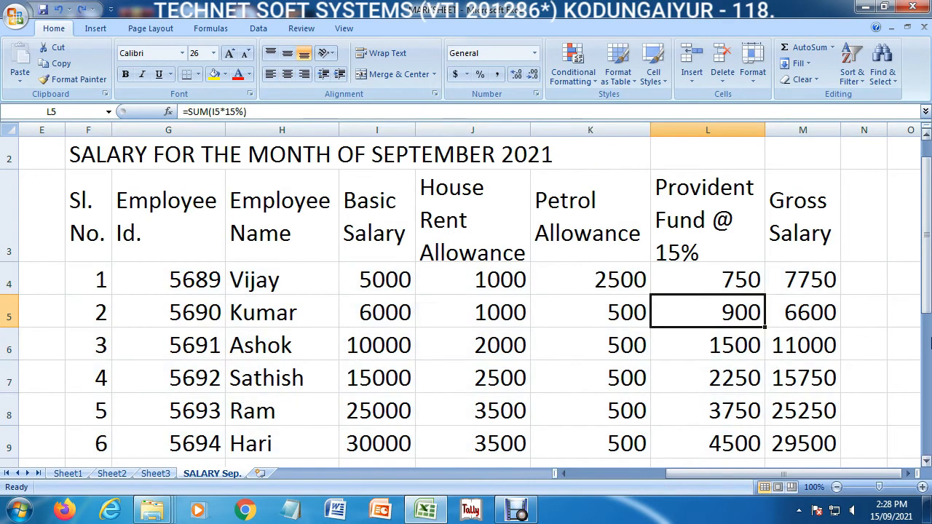
Apply All Borders to the whole salary table, F3:M9.
click(111, 200)
drag(110, 201, 799, 448)
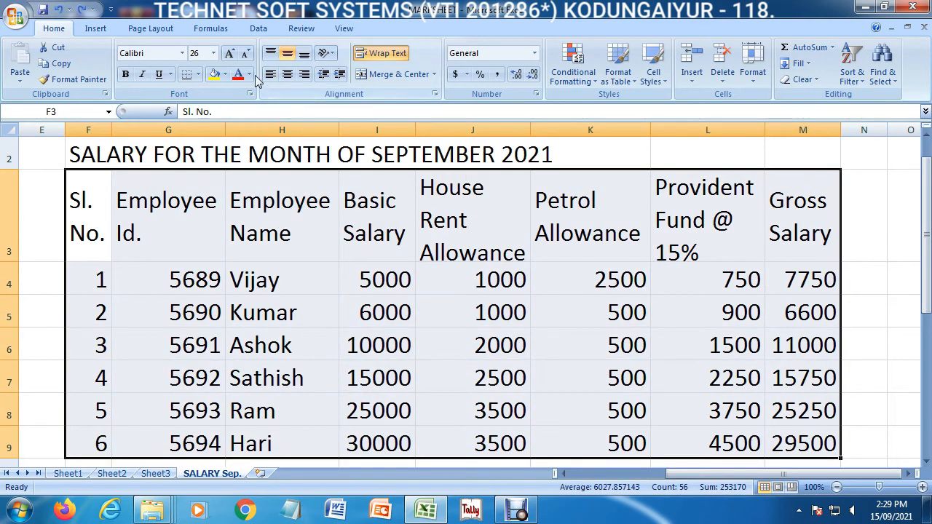
click(198, 75)
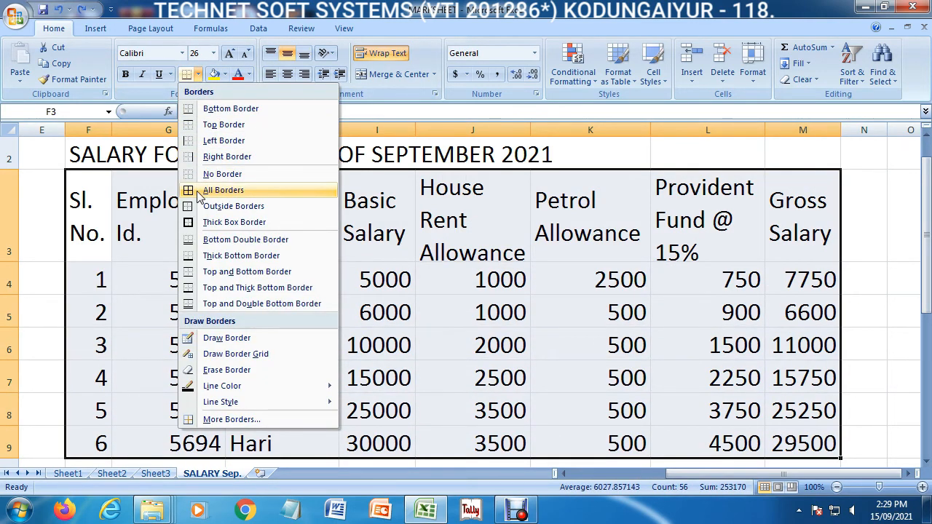
click(198, 191)
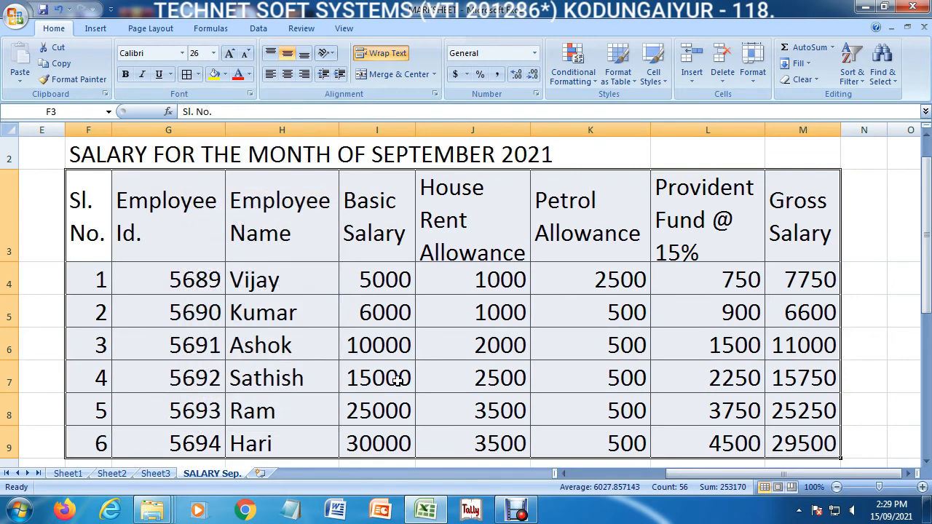
Center the contents of the Employee Id. column G and the Sl. No. column F horizontally.
click(87, 130)
click(188, 130)
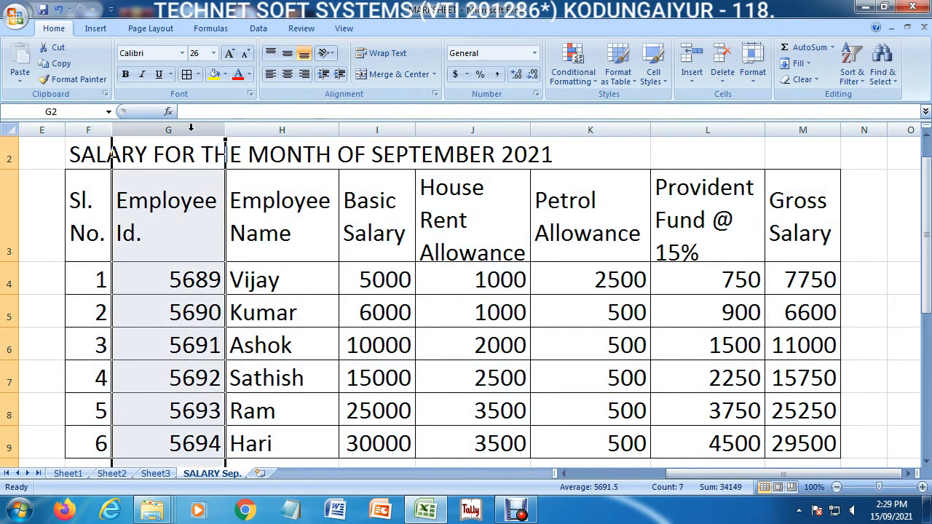
click(287, 74)
click(182, 313)
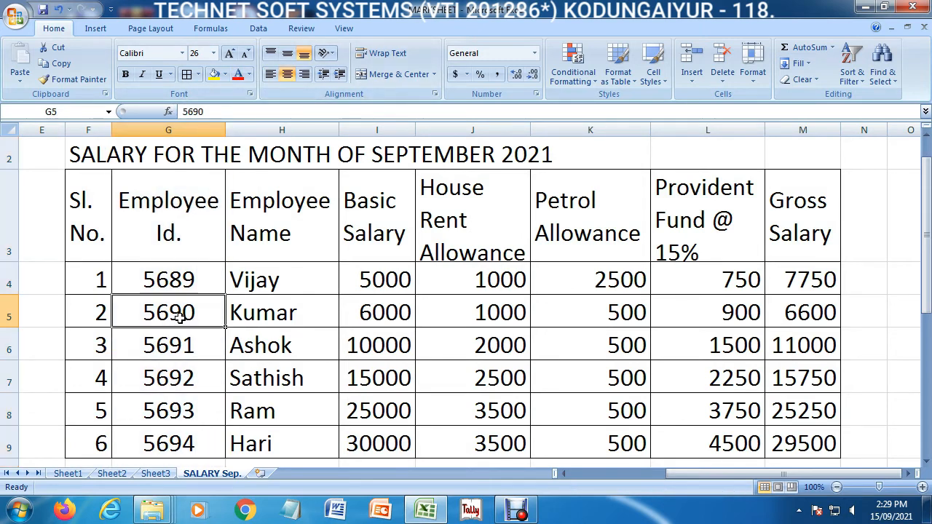
click(91, 130)
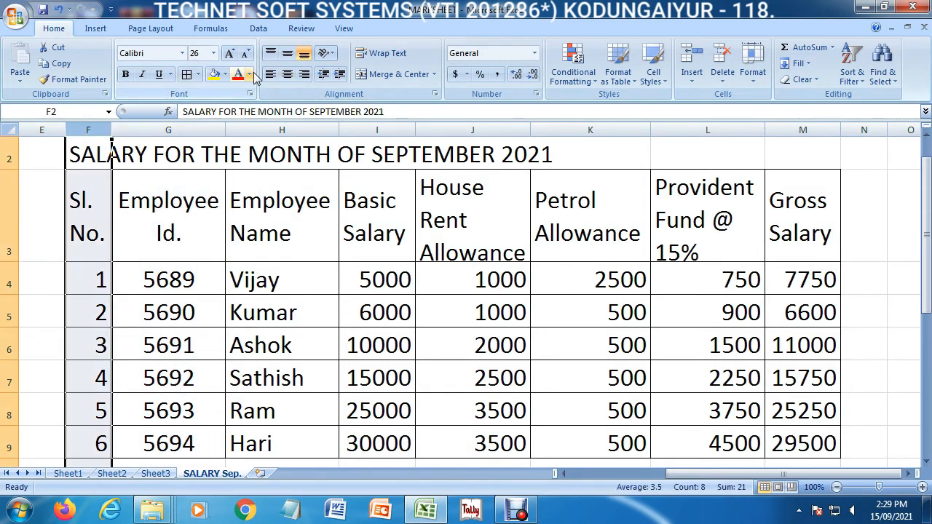
click(288, 74)
click(153, 347)
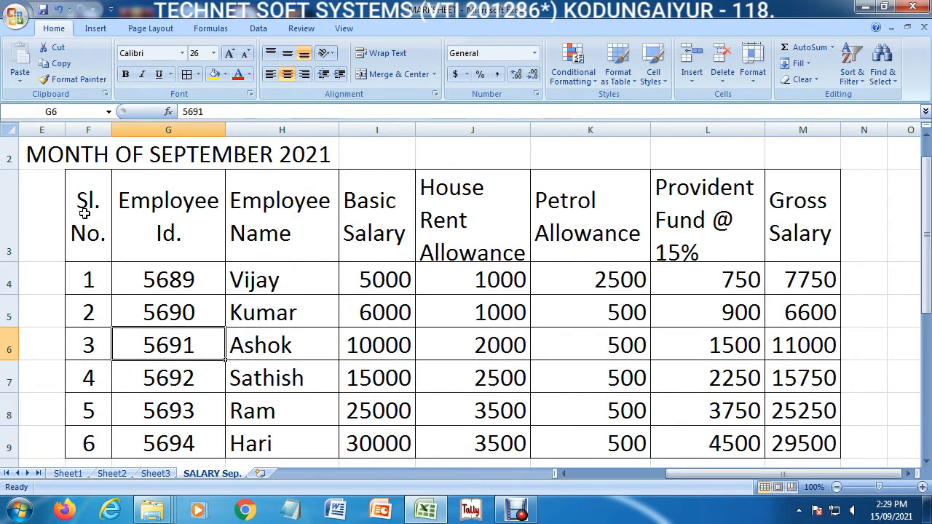
Center the header texts in F3:M3 horizontally.
drag(85, 213, 773, 227)
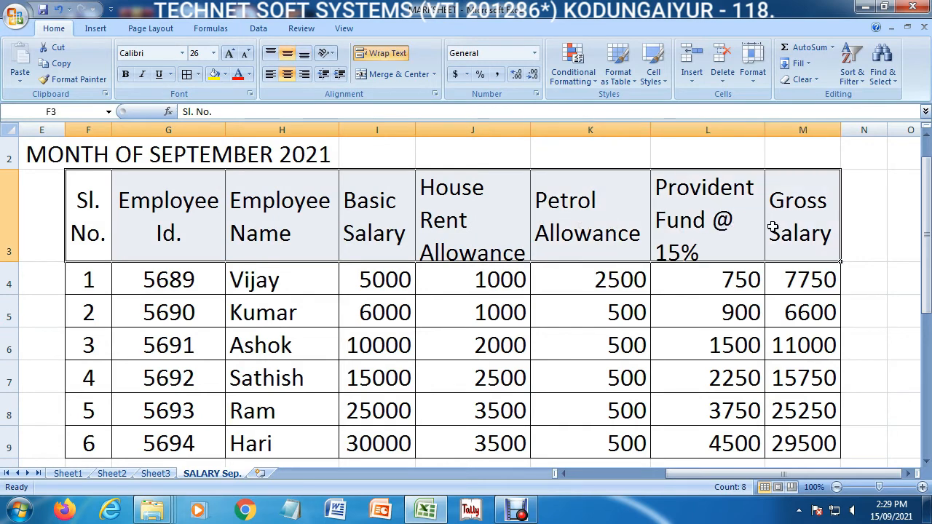
click(287, 75)
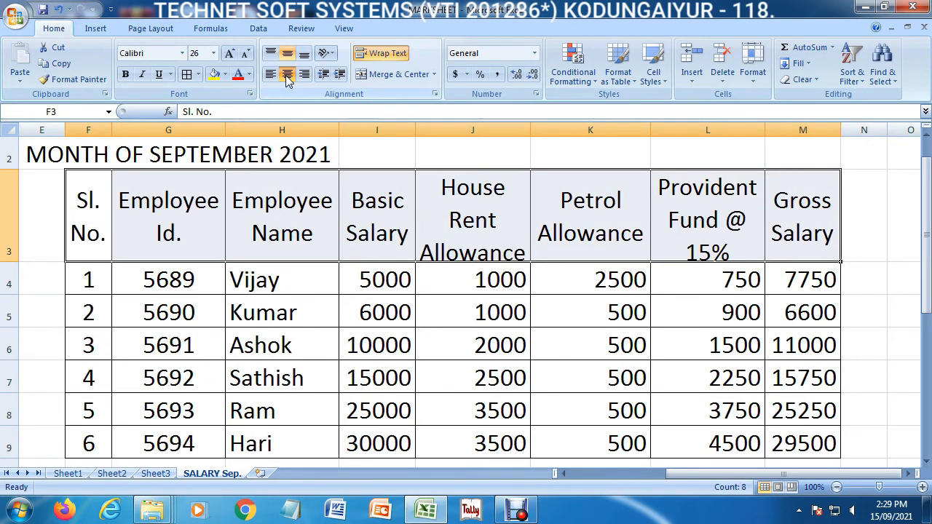
click(441, 308)
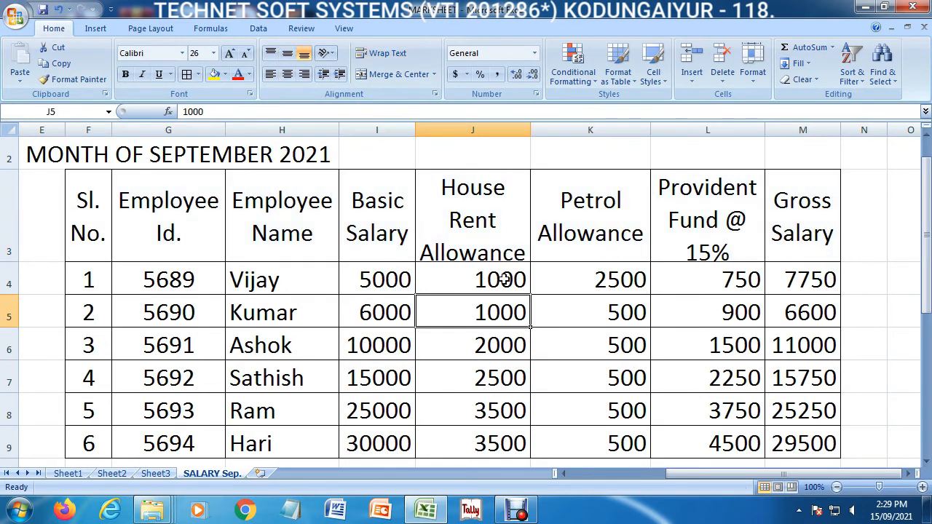
Examine the salary sheet's title placement and its print preview, and return to the worksheet.
mouse_move(925, 262)
mouse_down()
mouse_move(926, 281)
mouse_move(926, 272)
mouse_up()
click(565, 477)
click(564, 477)
click(565, 477)
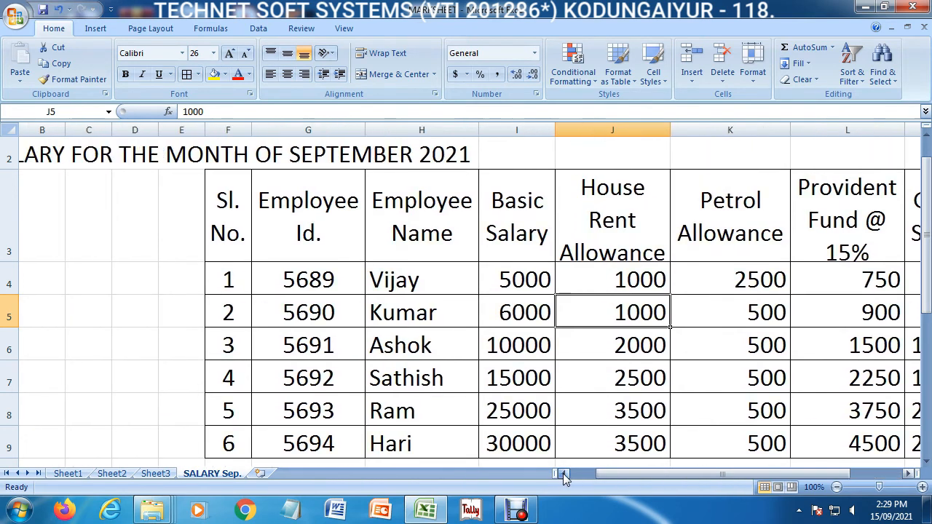
click(565, 477)
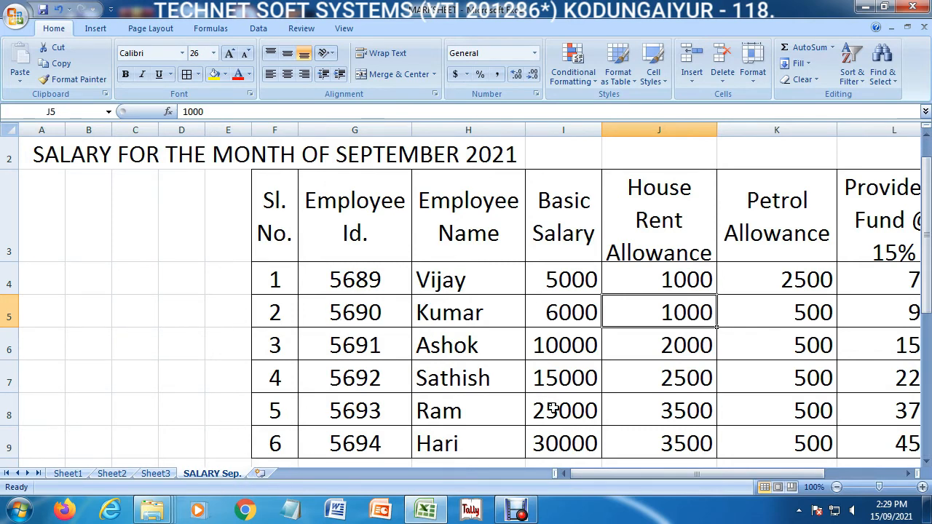
click(925, 136)
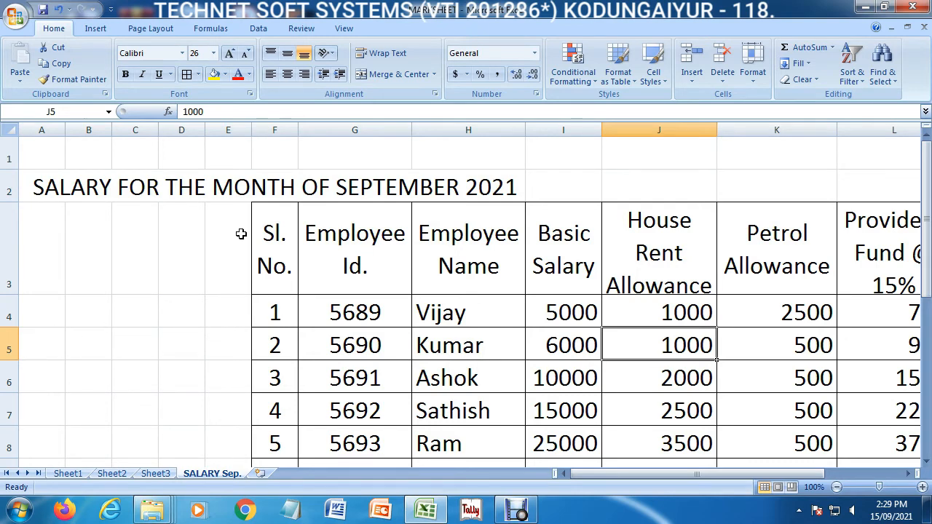
click(16, 16)
mouse_move(44, 189)
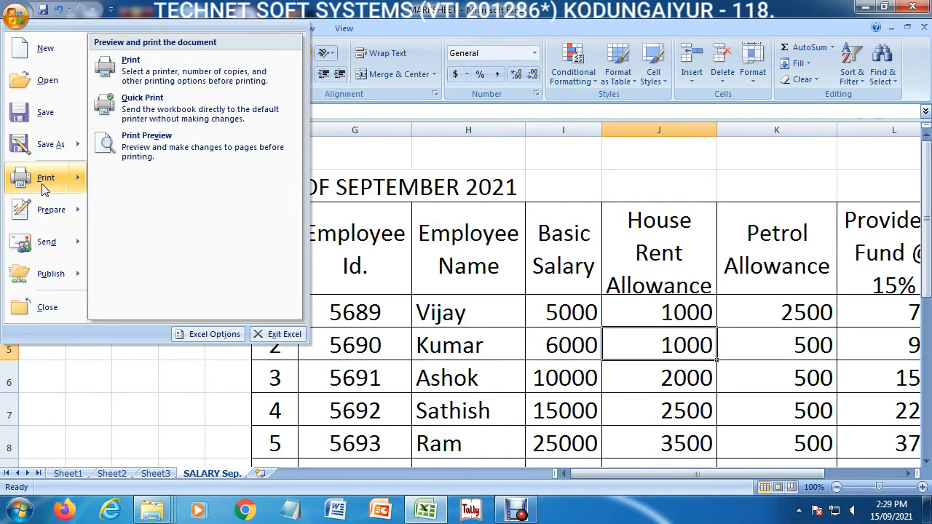
click(137, 148)
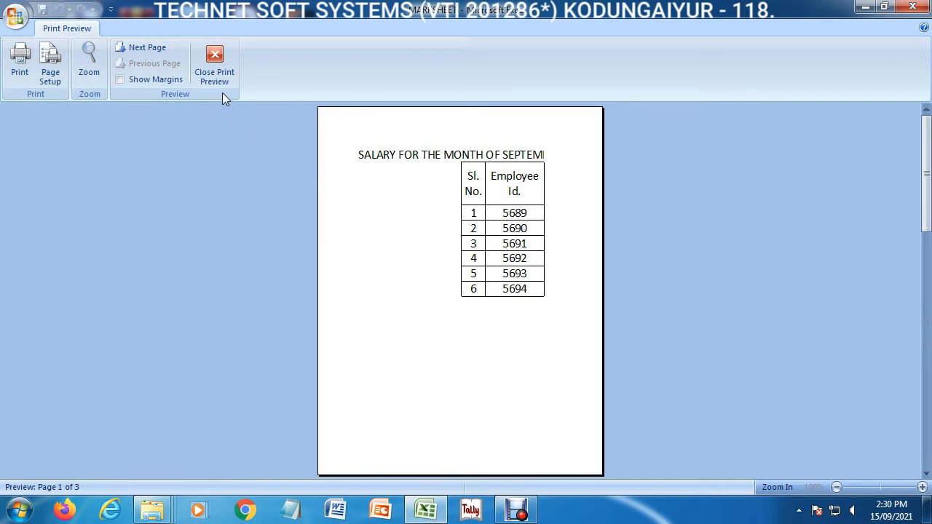
click(215, 73)
Delete the empty columns A to E in front of the salary table with the Entire column option.
click(34, 264)
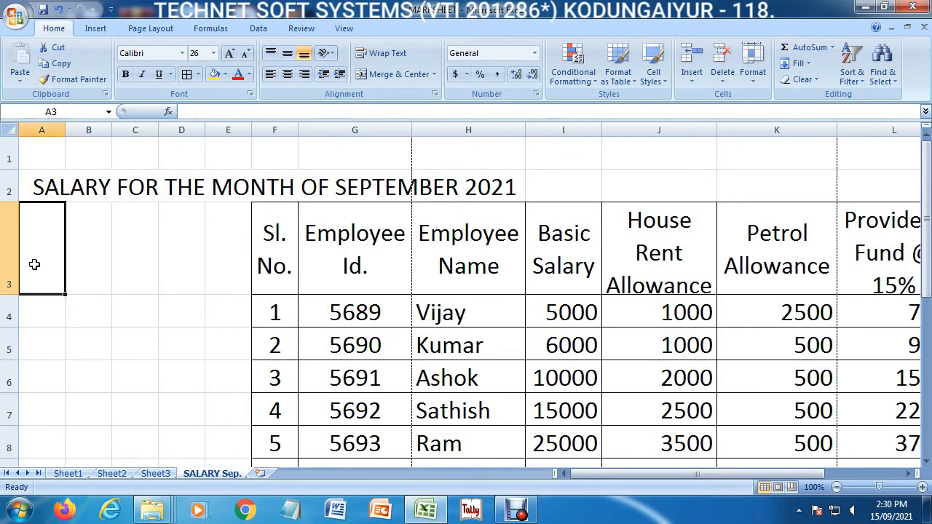
drag(34, 264, 222, 264)
right_click(221, 261)
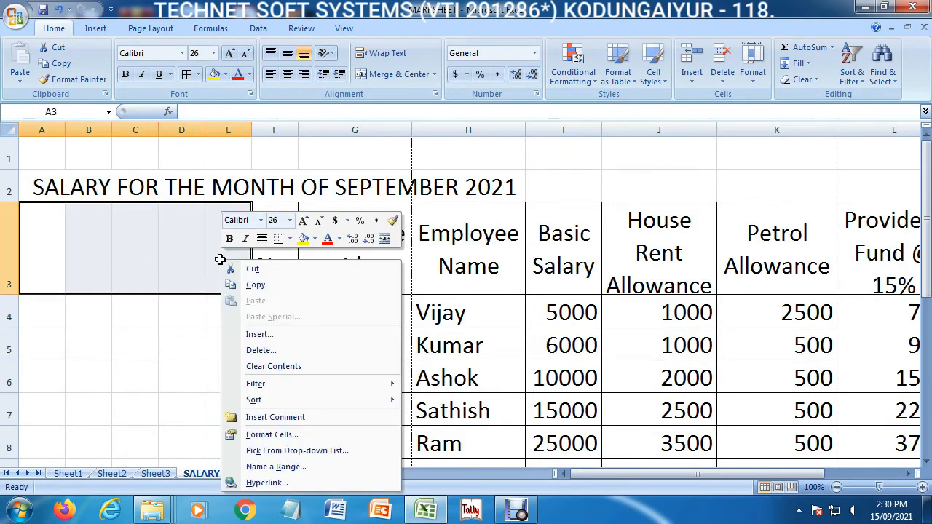
click(271, 350)
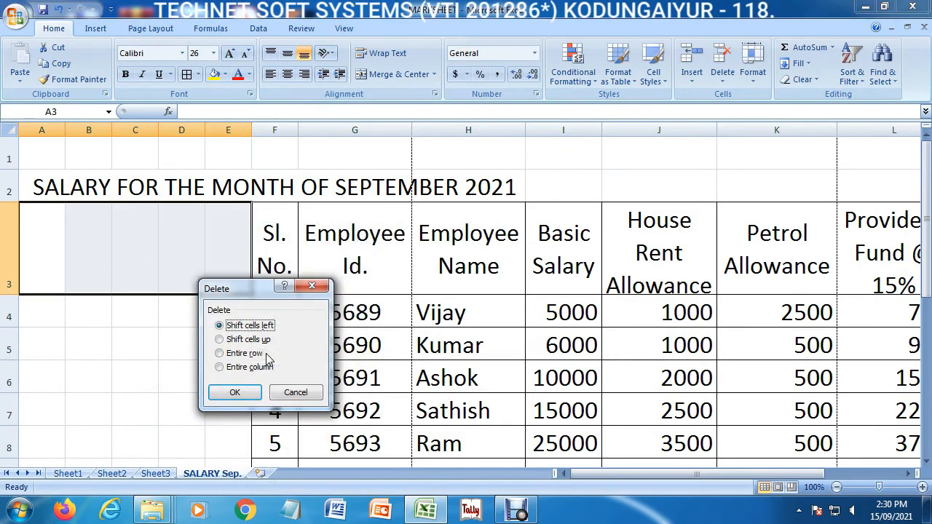
click(220, 368)
click(231, 392)
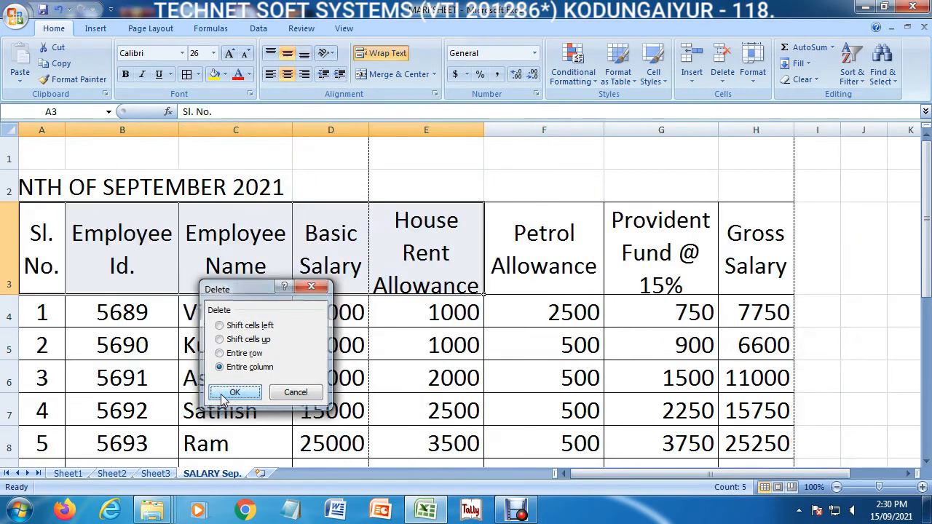
click(572, 341)
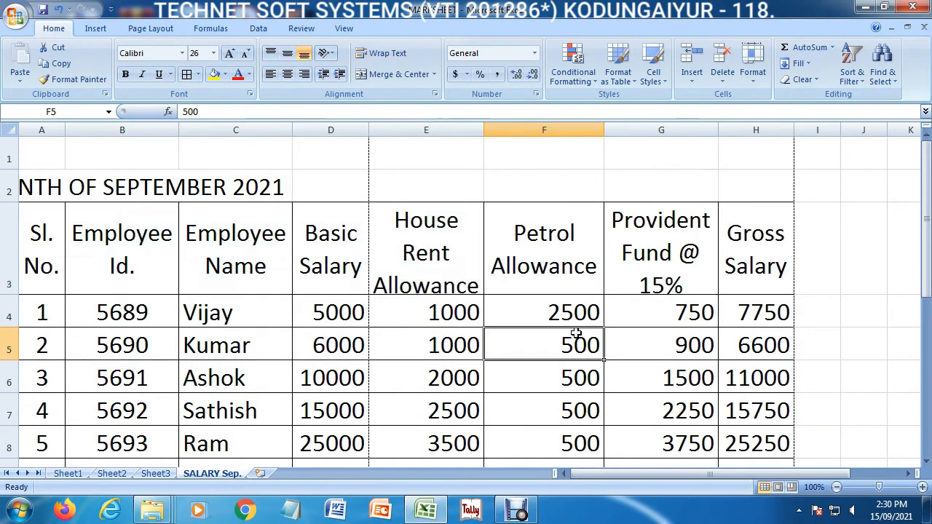
Open the salary sheet's print preview and set the left and right page margins to 0.2.
click(15, 15)
mouse_move(44, 177)
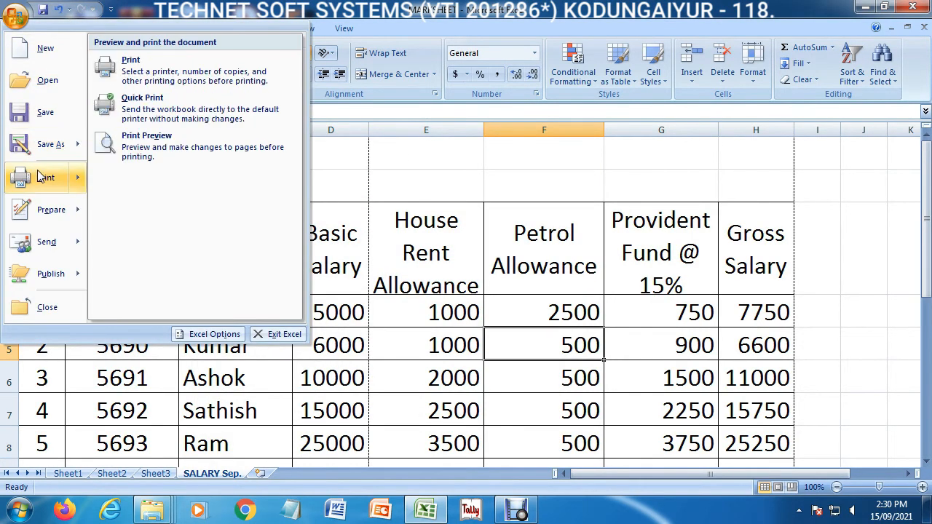
click(165, 160)
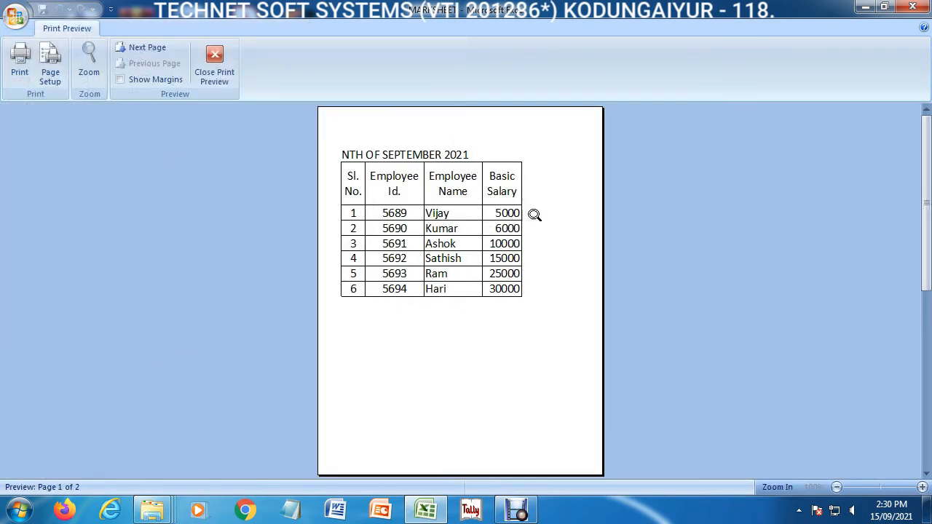
click(51, 71)
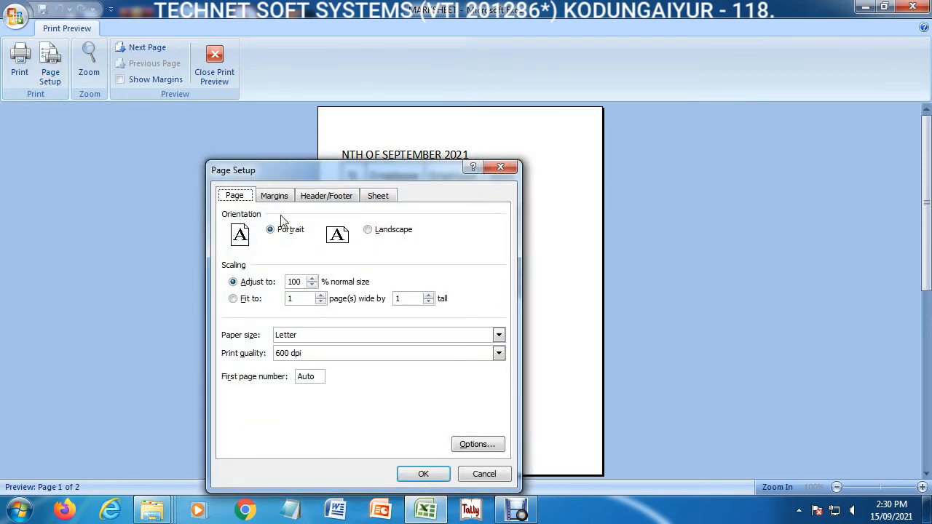
click(274, 197)
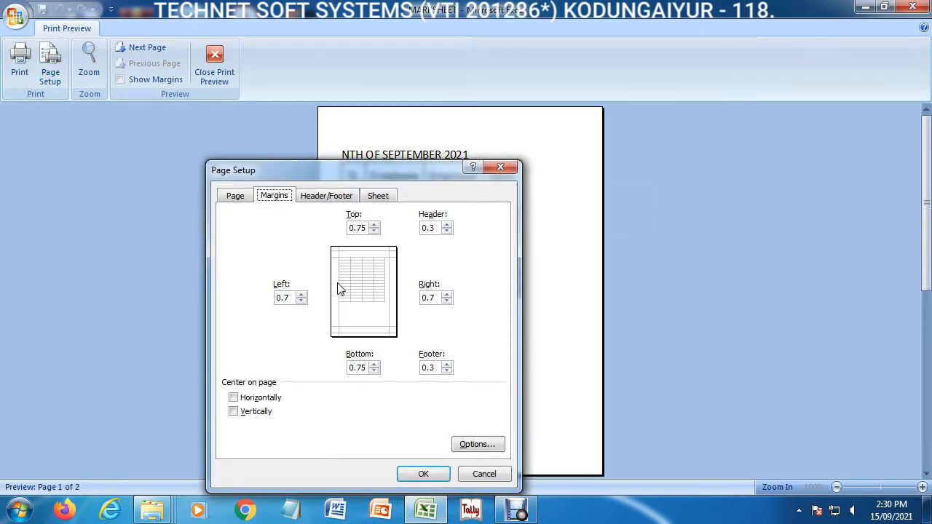
click(300, 301)
drag(390, 173, 573, 273)
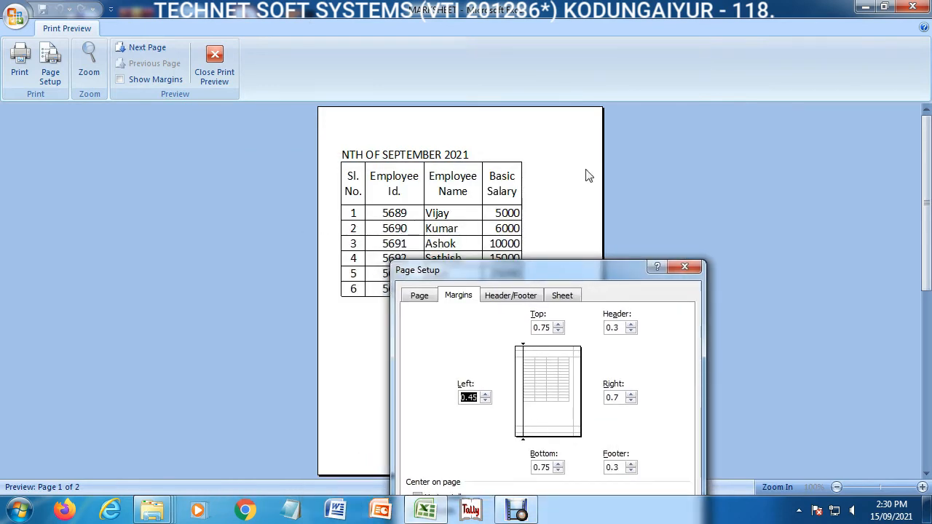
drag(542, 263, 547, 205)
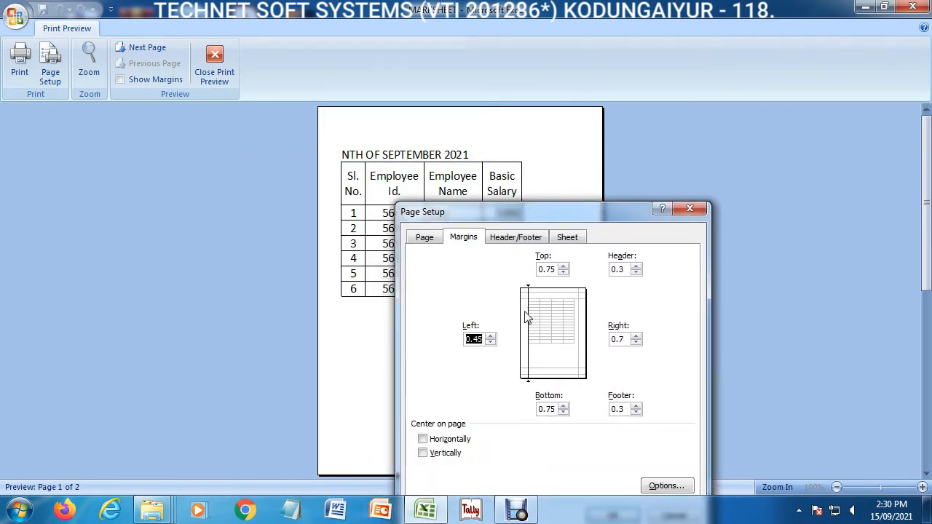
click(490, 342)
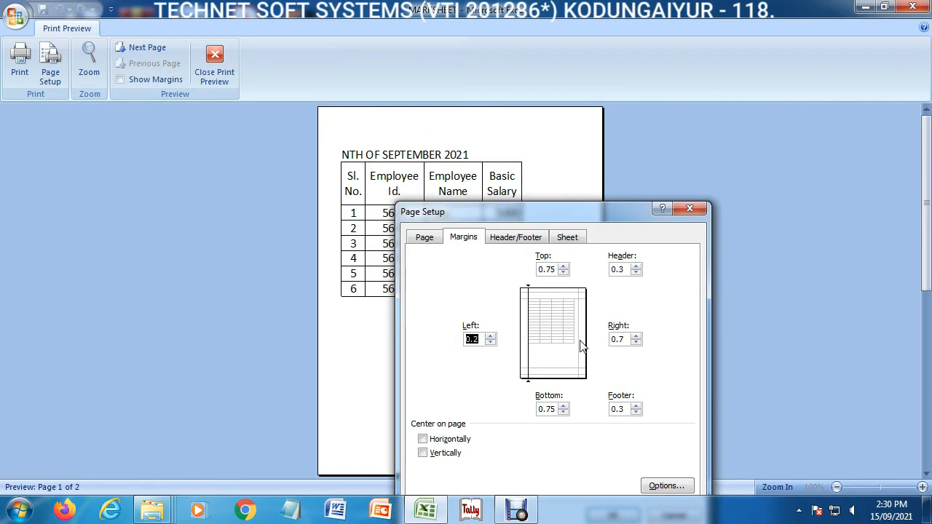
click(636, 343)
drag(566, 211, 572, 159)
click(619, 463)
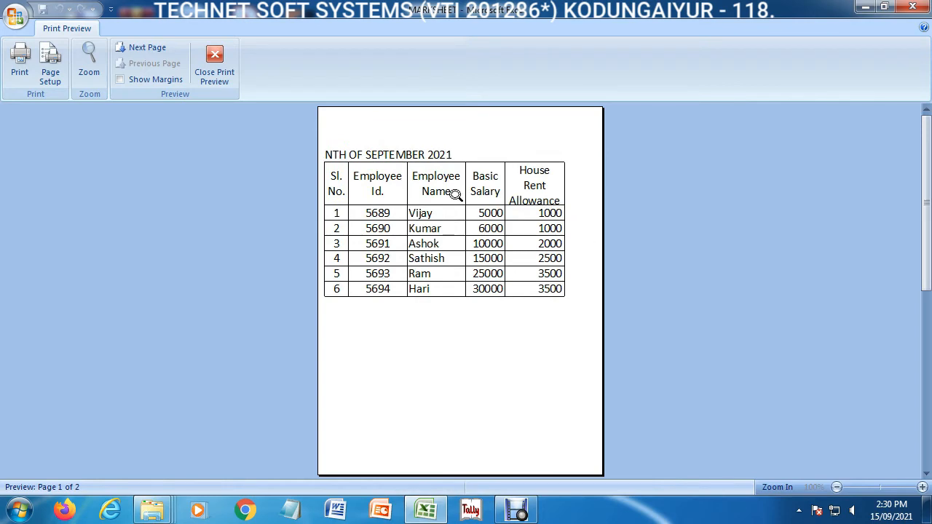
click(51, 75)
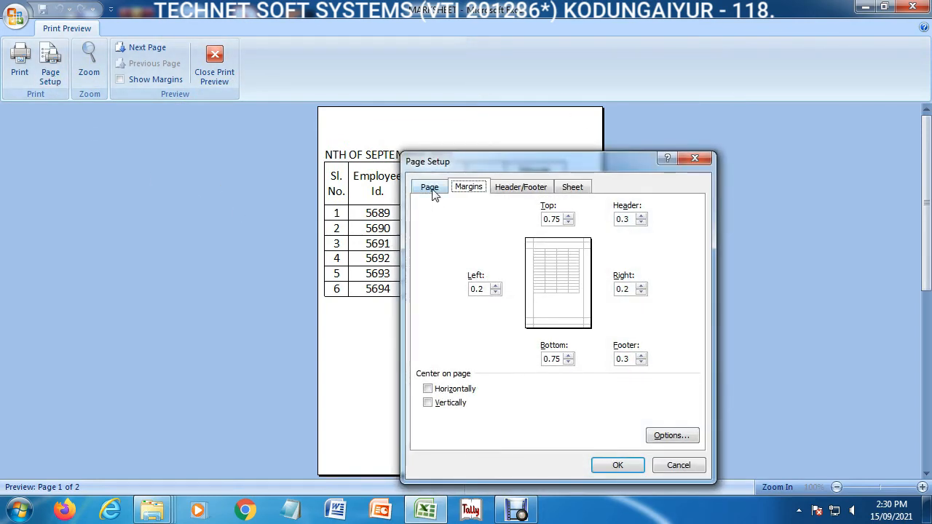
click(430, 188)
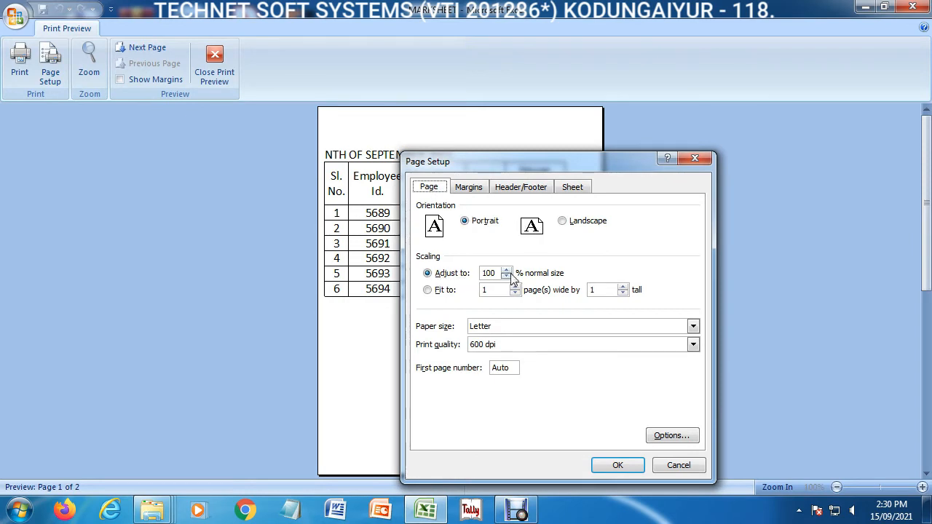
drag(539, 168, 769, 156)
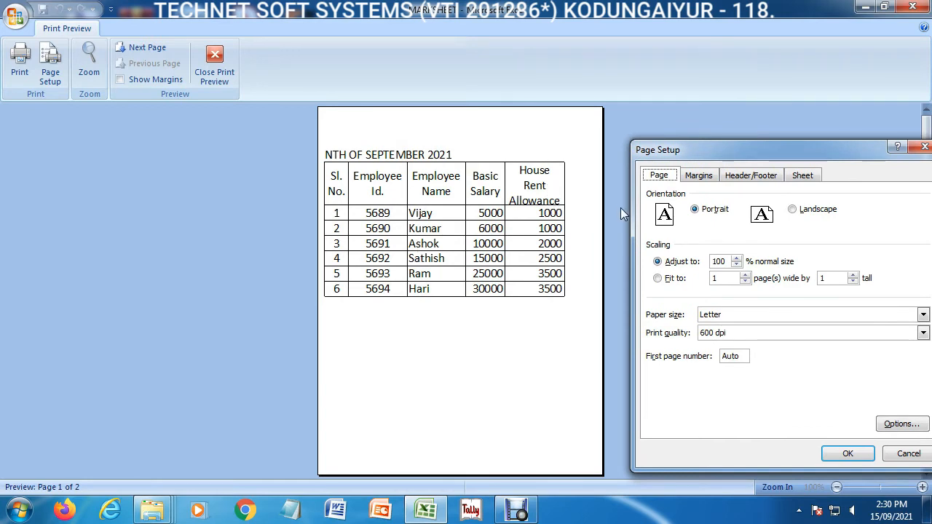
drag(693, 154, 524, 136)
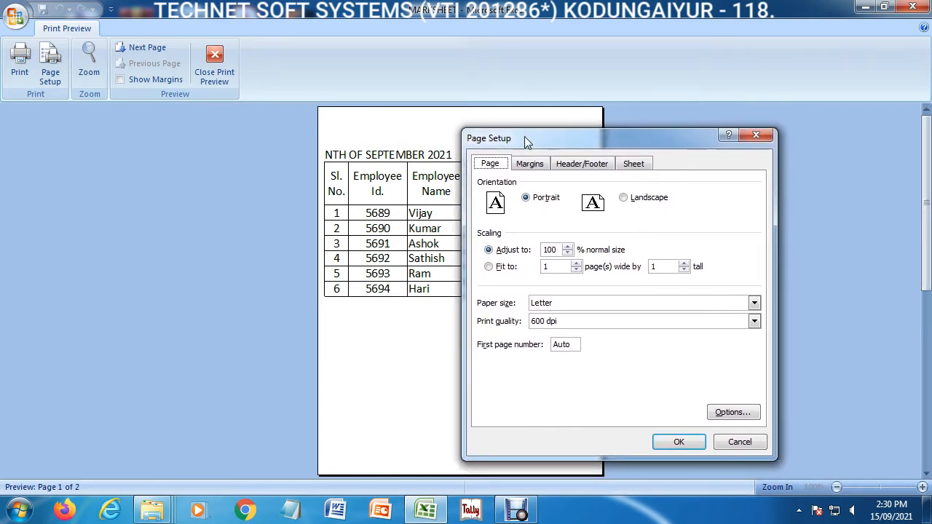
click(567, 253)
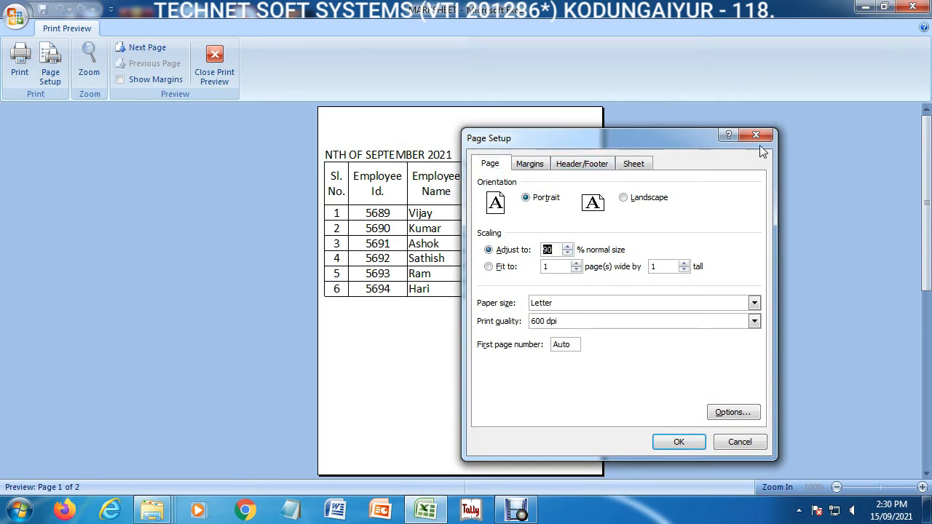
click(757, 136)
Change the page orientation of the salary sheet to Landscape.
click(49, 62)
click(529, 163)
click(492, 165)
click(630, 201)
click(679, 443)
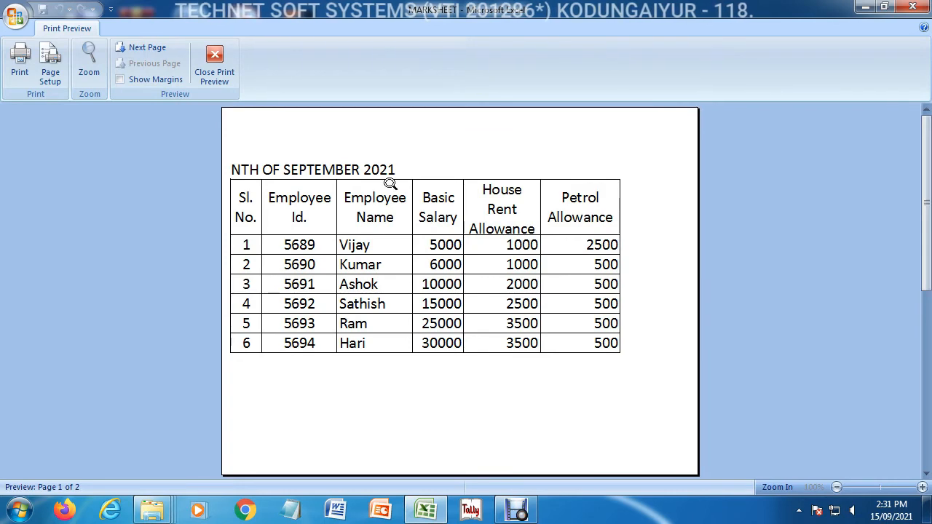
Set the print scaling to 85% of normal size, check the enlarged preview, and return to the worksheet.
click(51, 62)
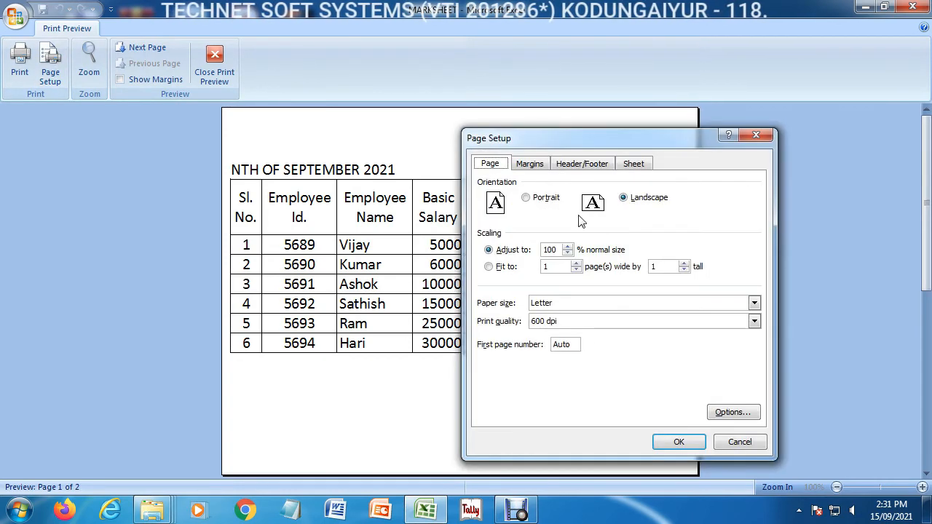
click(567, 252)
click(567, 253)
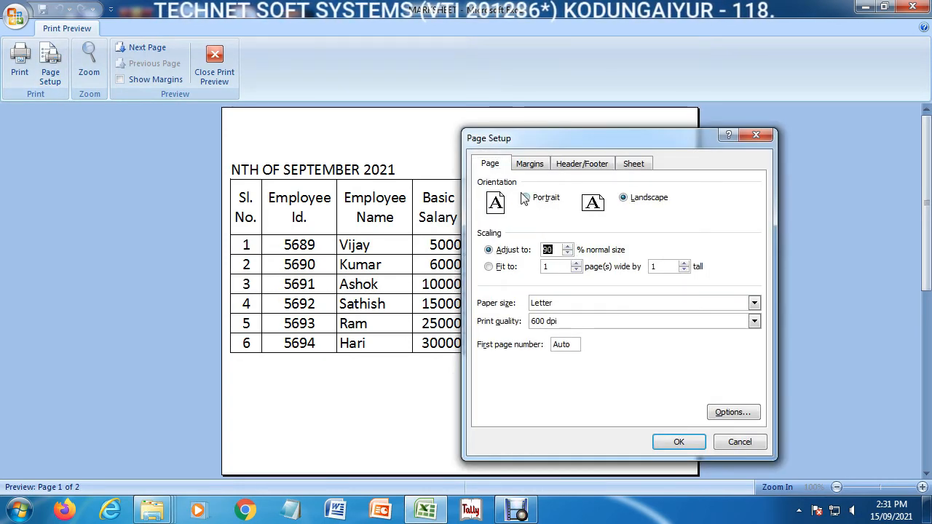
click(530, 167)
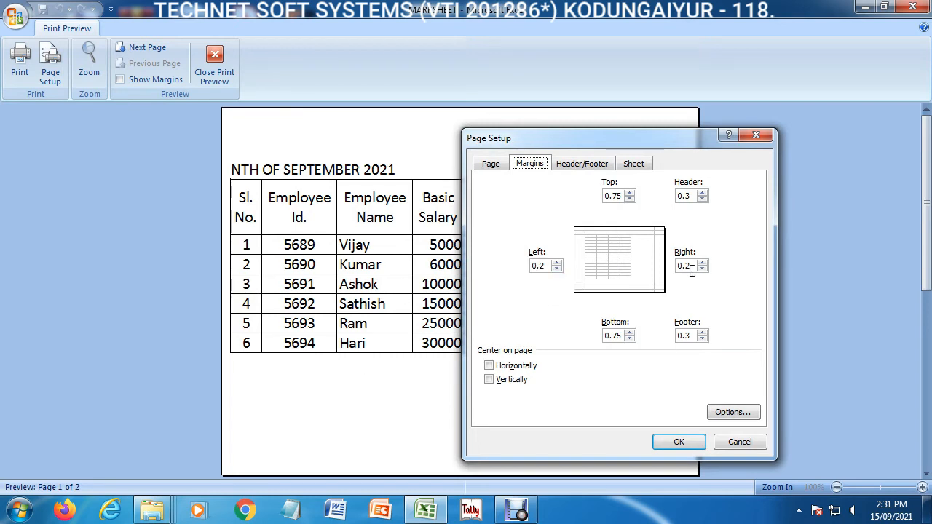
click(496, 166)
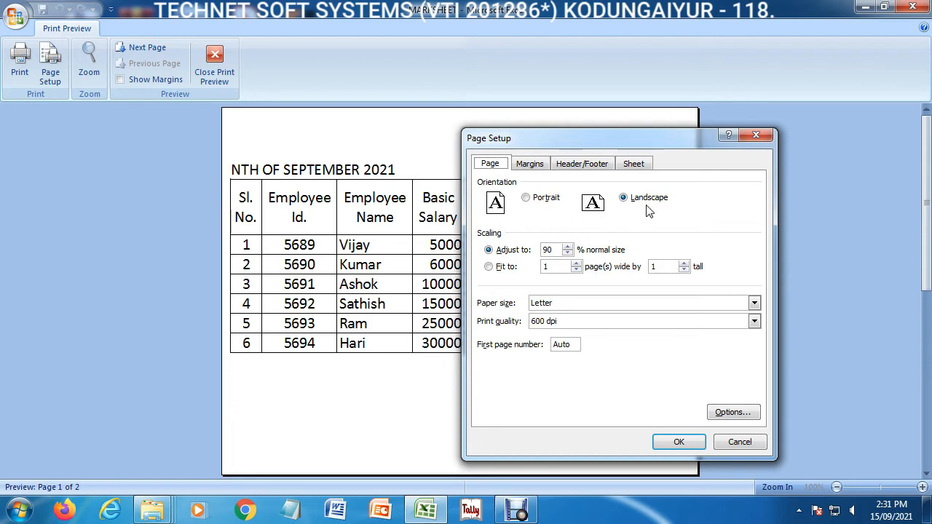
click(567, 254)
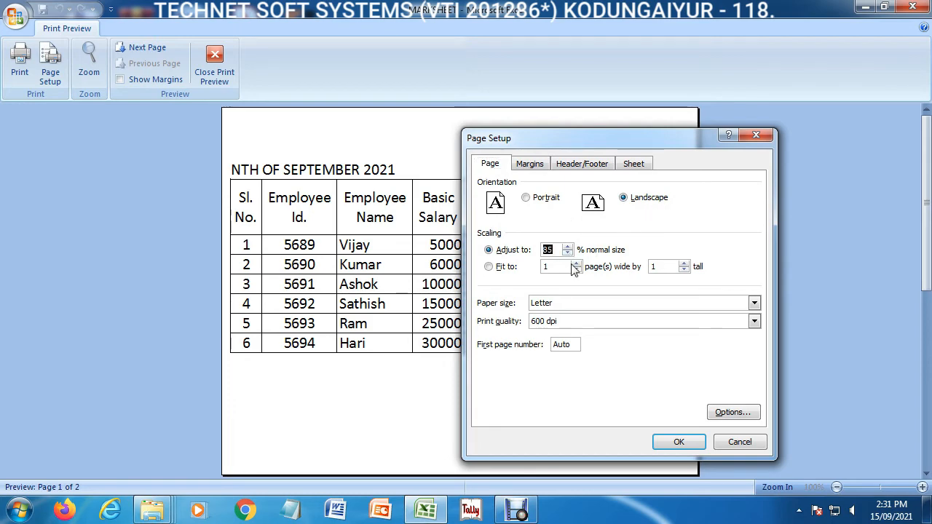
click(678, 442)
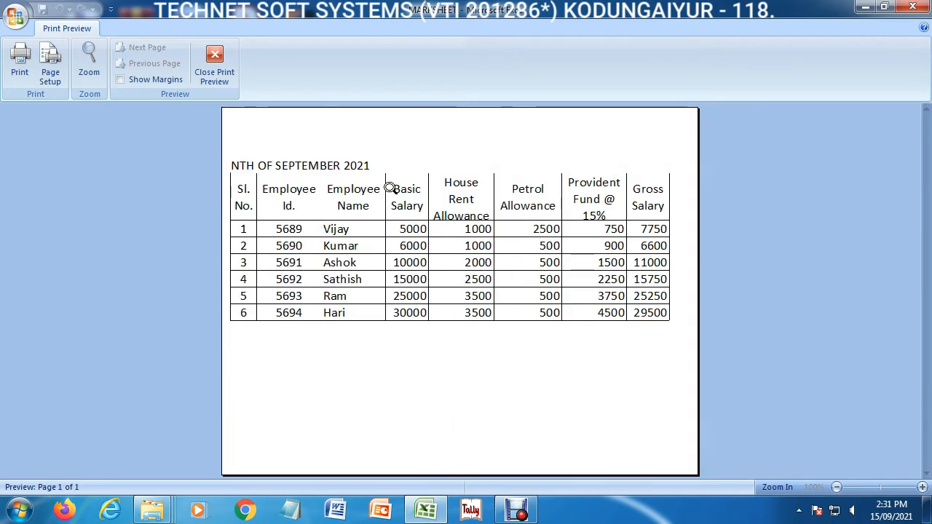
click(437, 253)
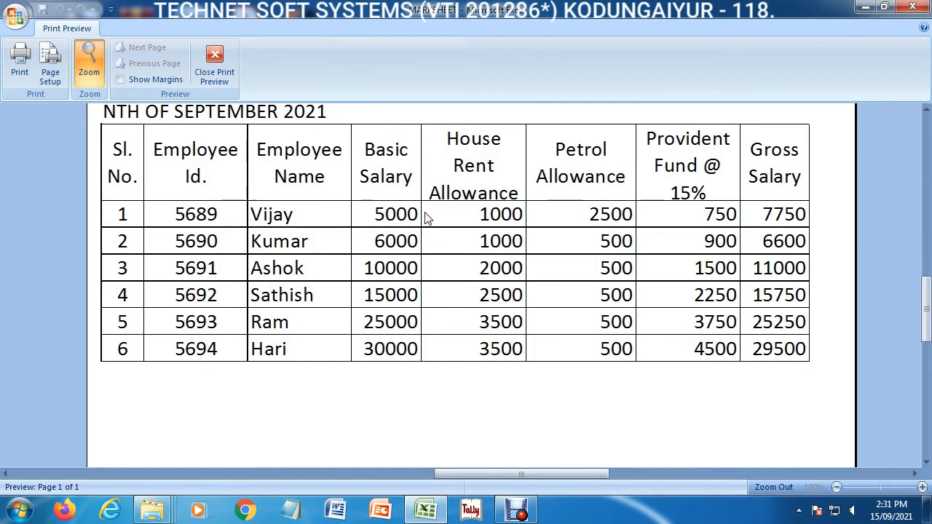
key(Escape)
Merge and center the salary title across A1:H2 and align it vertically to the middle.
click(102, 188)
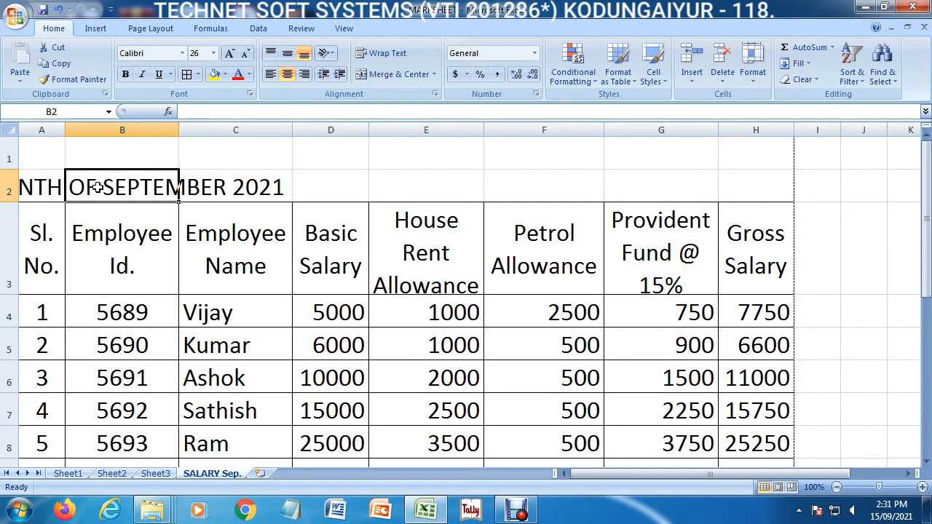
drag(29, 187, 743, 155)
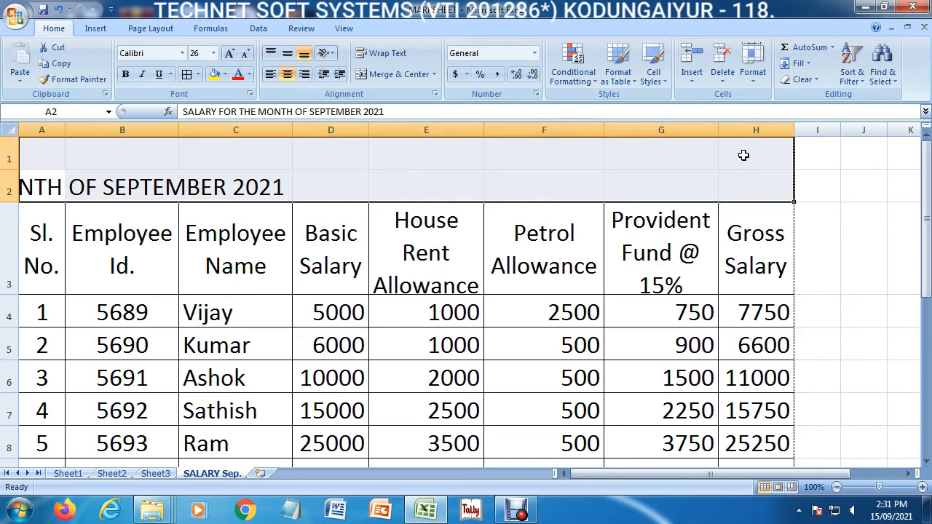
click(397, 72)
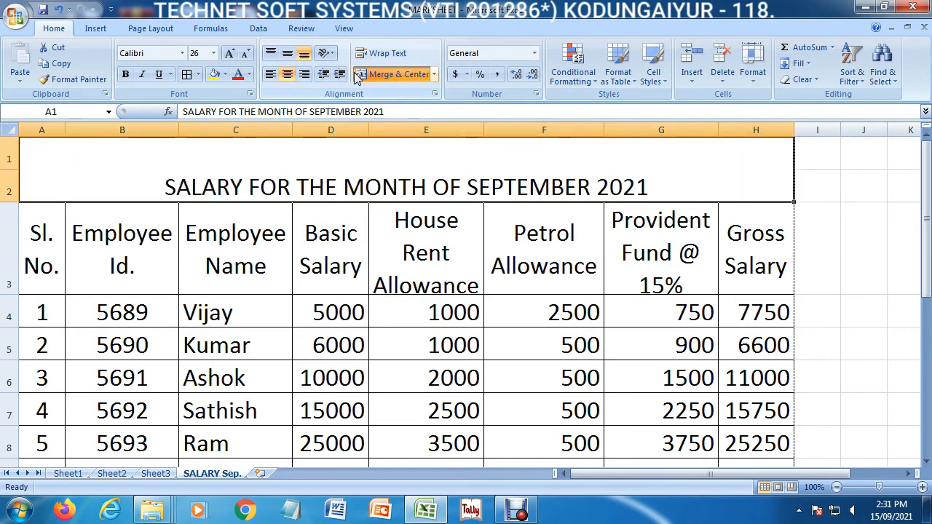
click(288, 53)
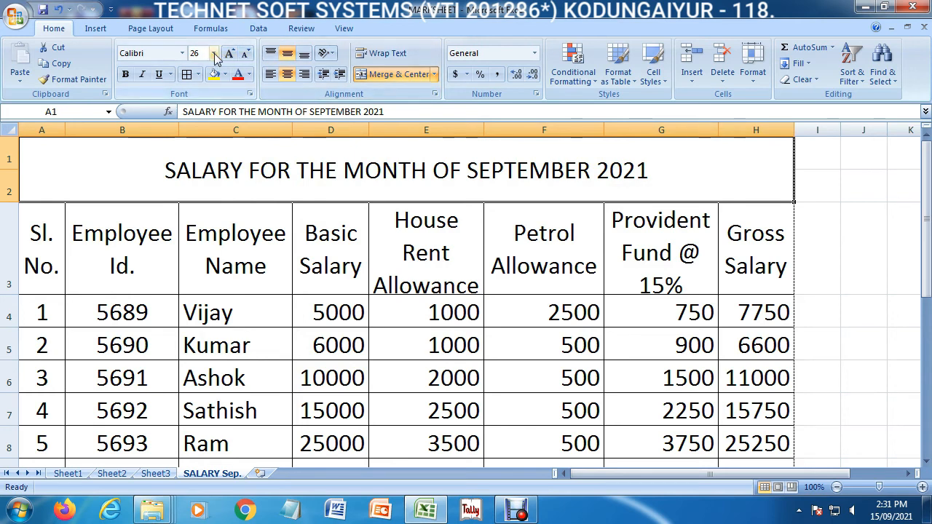
Enlarge the salary title to font size 28 and make it bold and underlined.
click(230, 53)
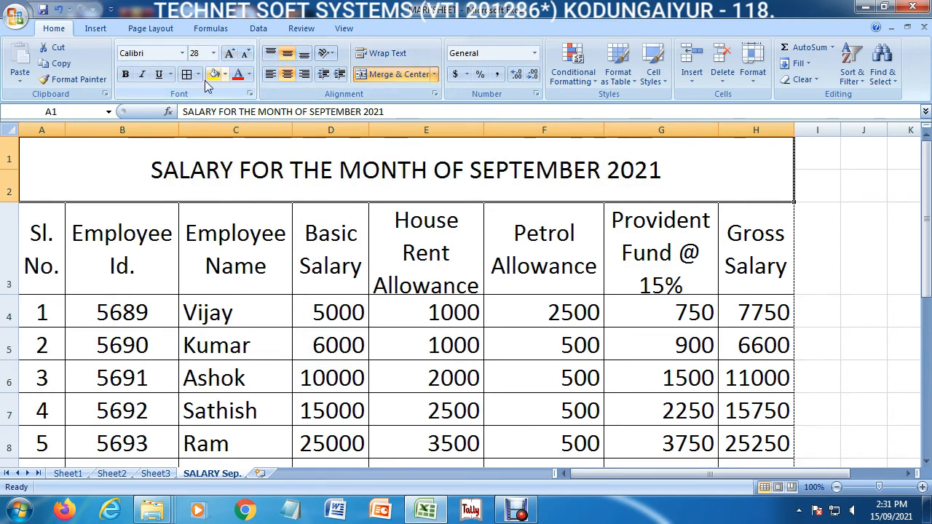
click(126, 73)
click(159, 74)
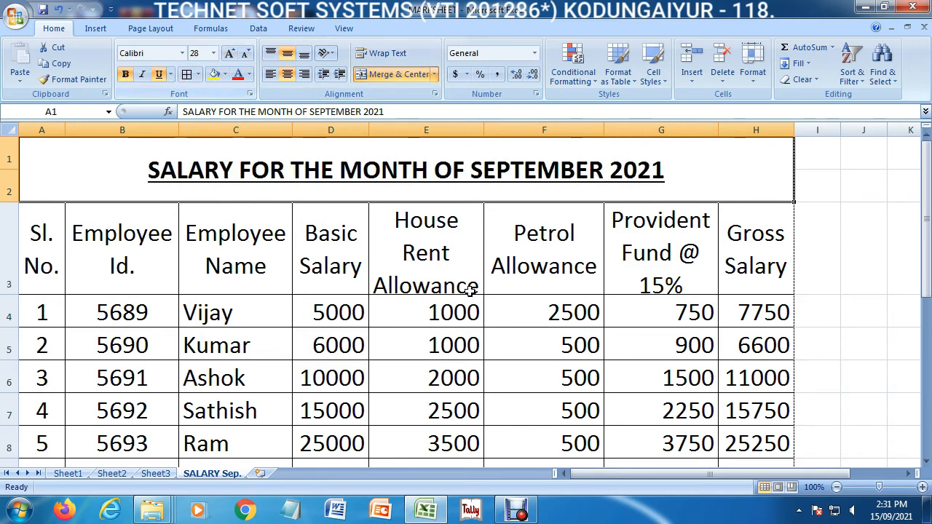
Examine the salary table's rows, page breaks and enlarged print preview, and return to the worksheet.
click(470, 289)
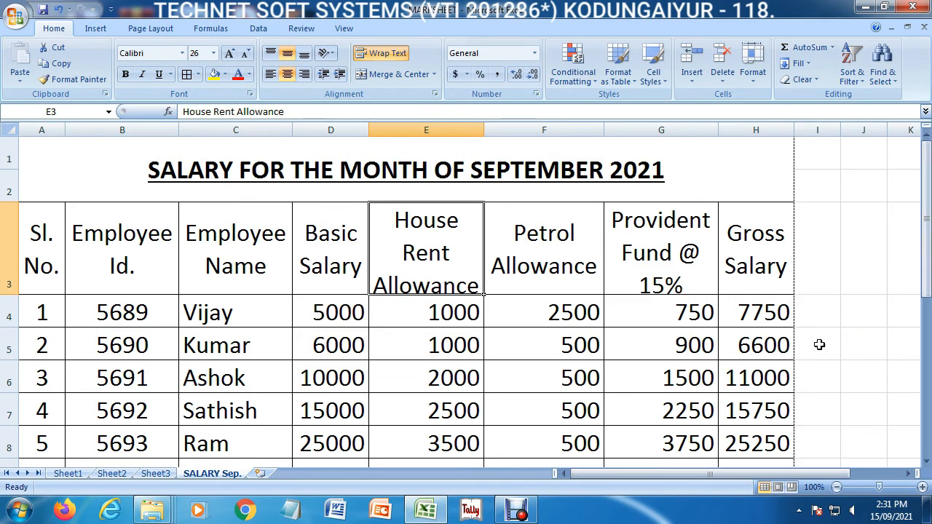
drag(921, 273, 922, 319)
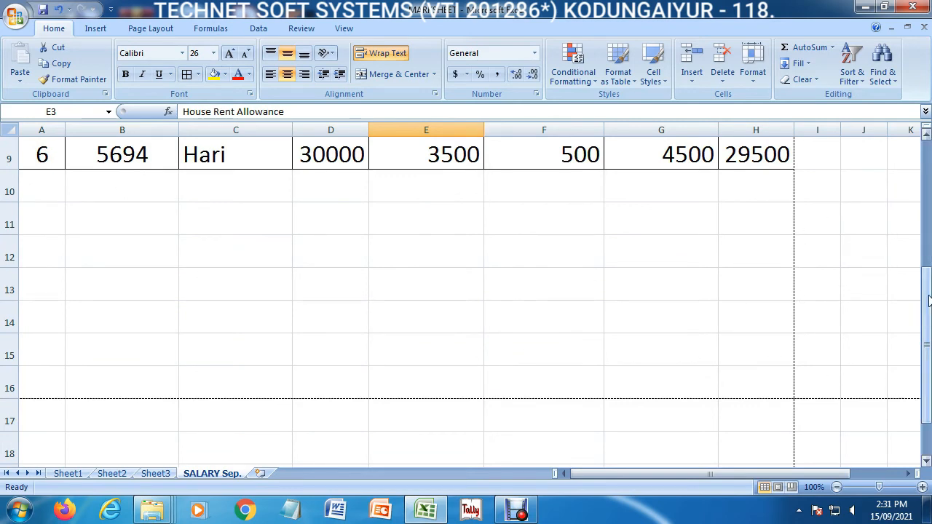
drag(923, 313, 923, 173)
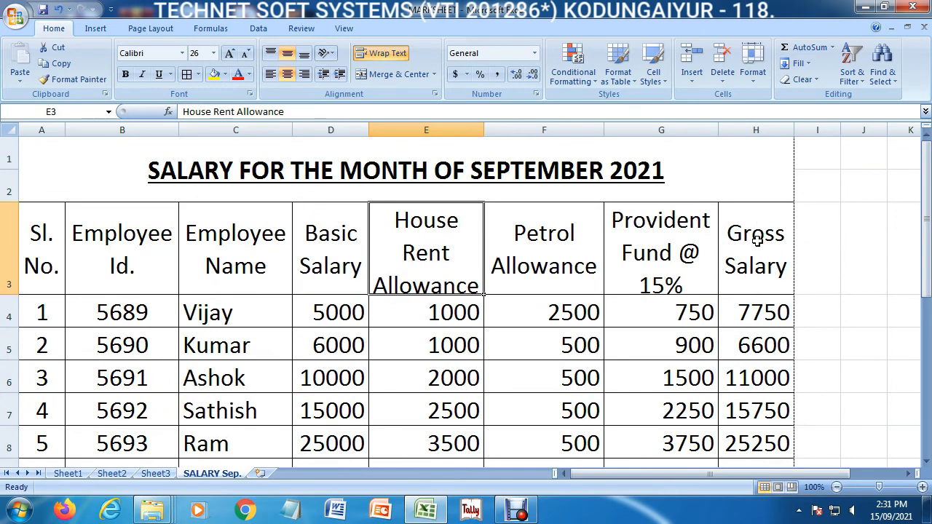
click(16, 16)
mouse_move(32, 185)
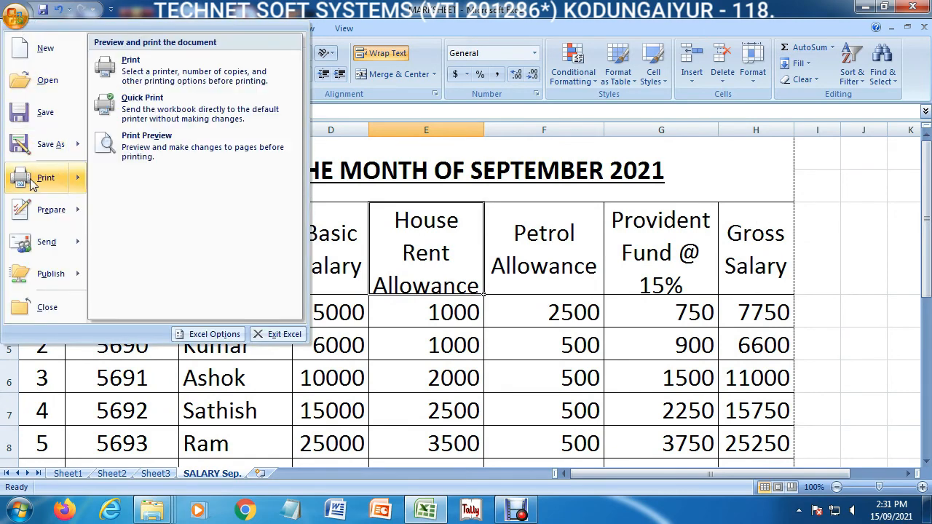
click(153, 139)
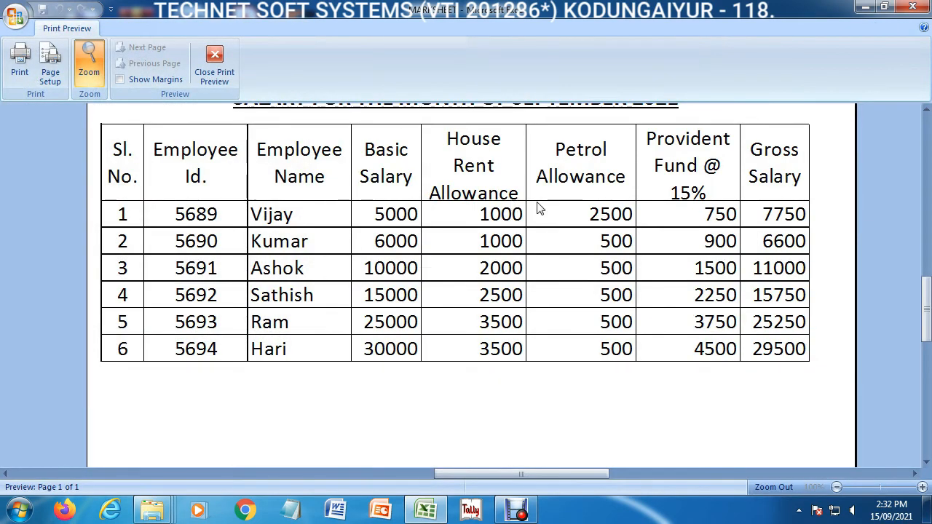
click(542, 206)
click(521, 177)
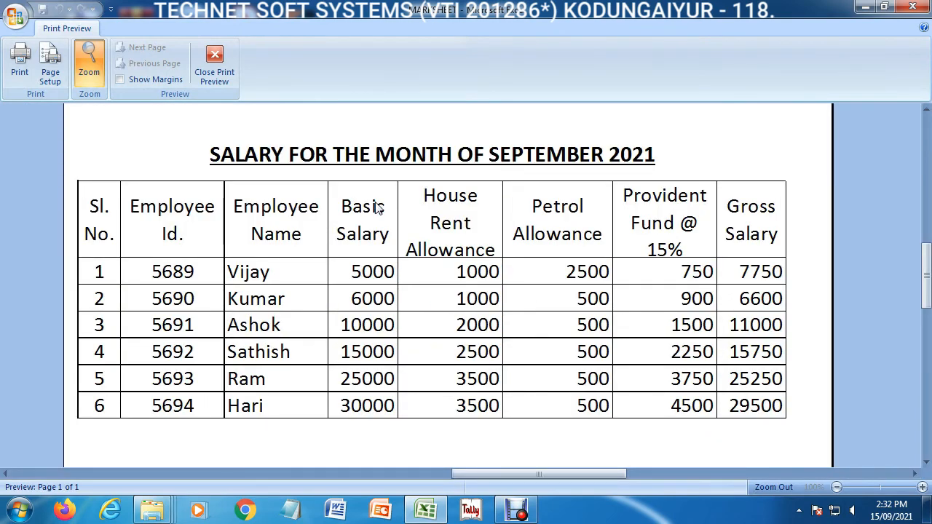
key(Escape)
click(689, 278)
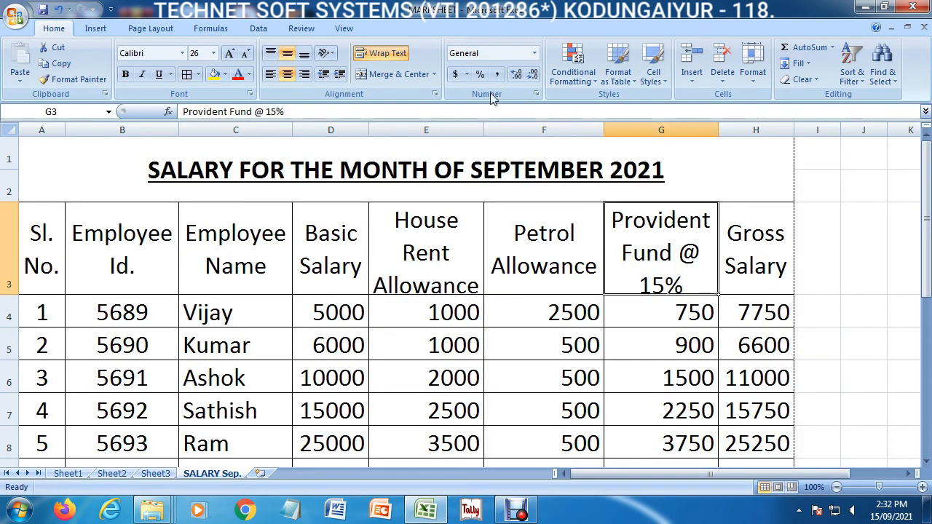
click(344, 31)
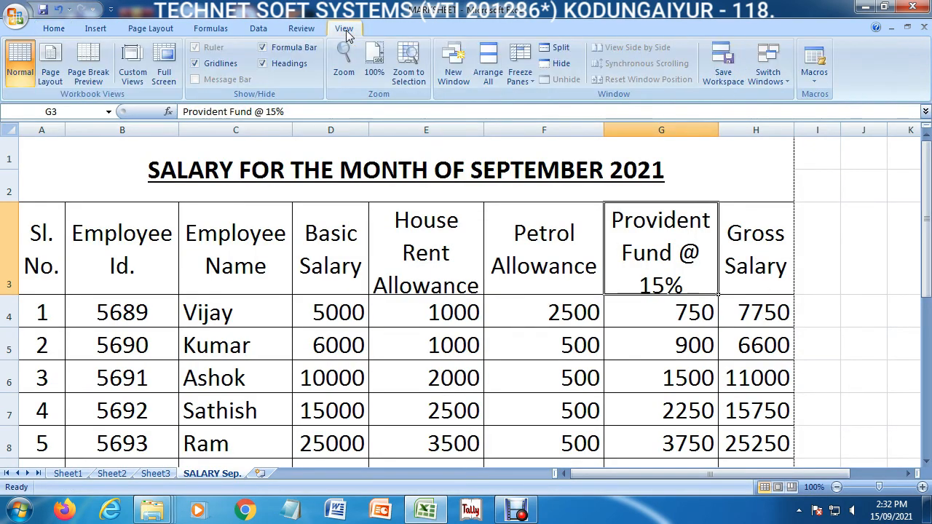
Try extending the print area to column K in Page Break Preview, pull it back to column H, and return to Normal view.
click(99, 79)
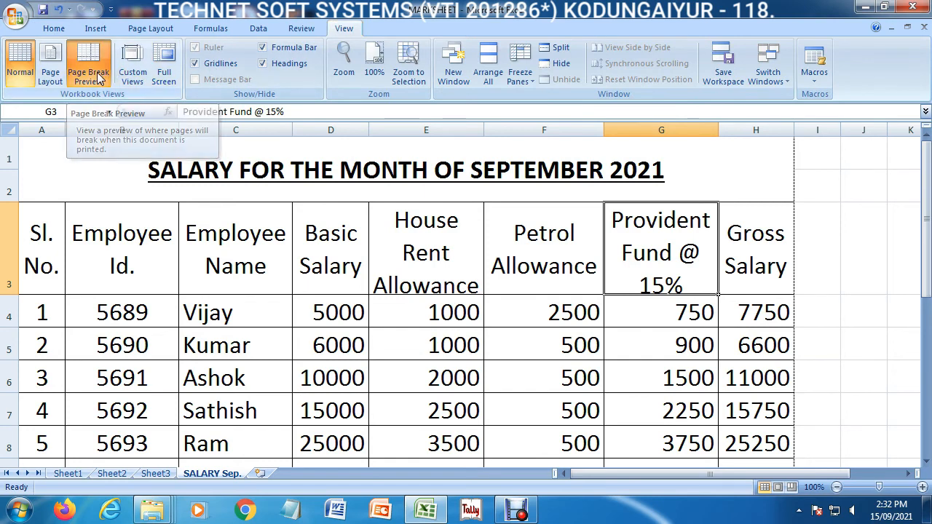
click(619, 322)
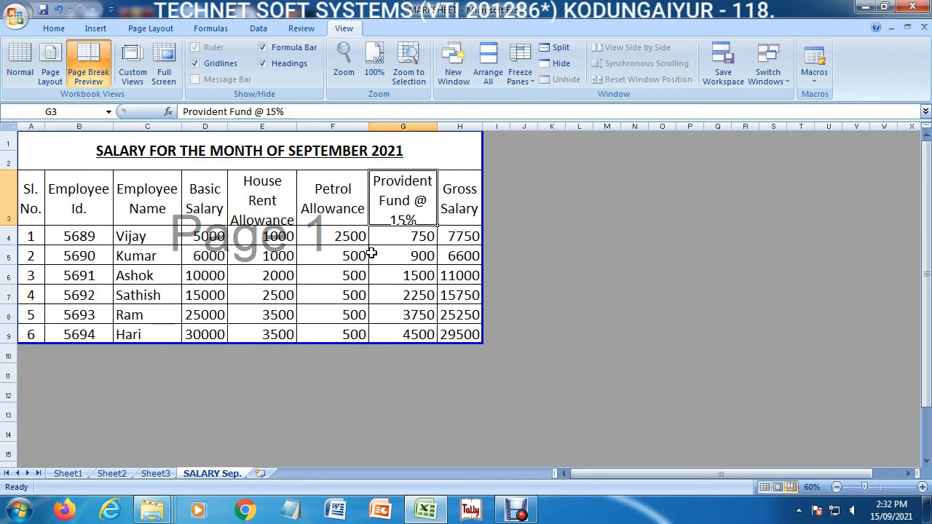
drag(480, 137, 566, 148)
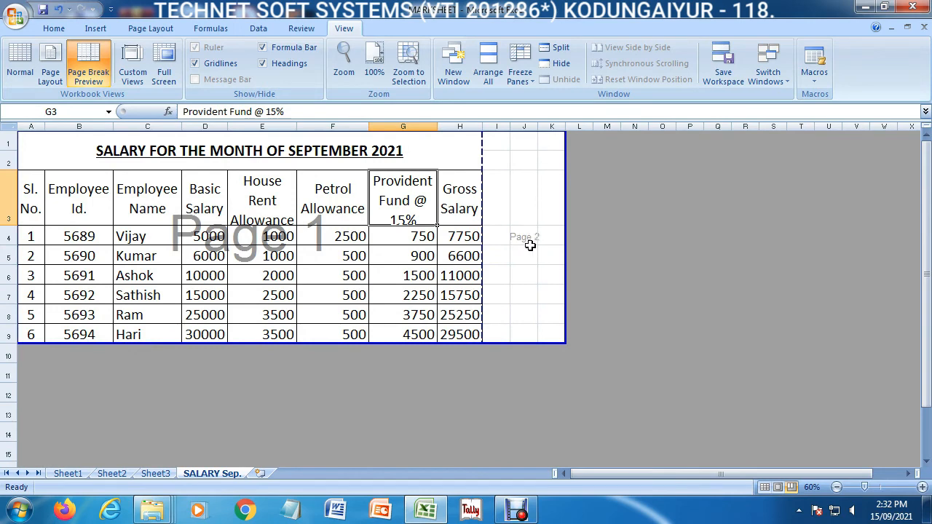
drag(564, 141, 481, 146)
click(352, 250)
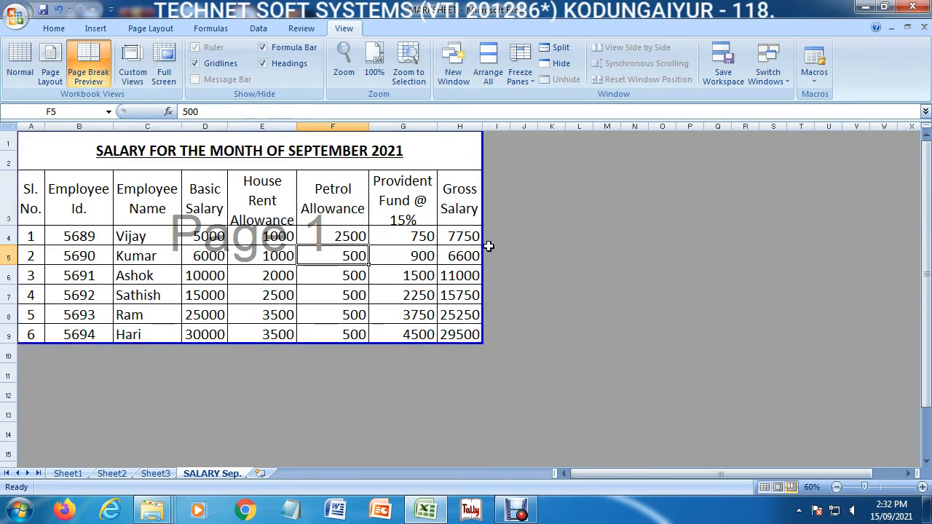
click(262, 235)
click(20, 73)
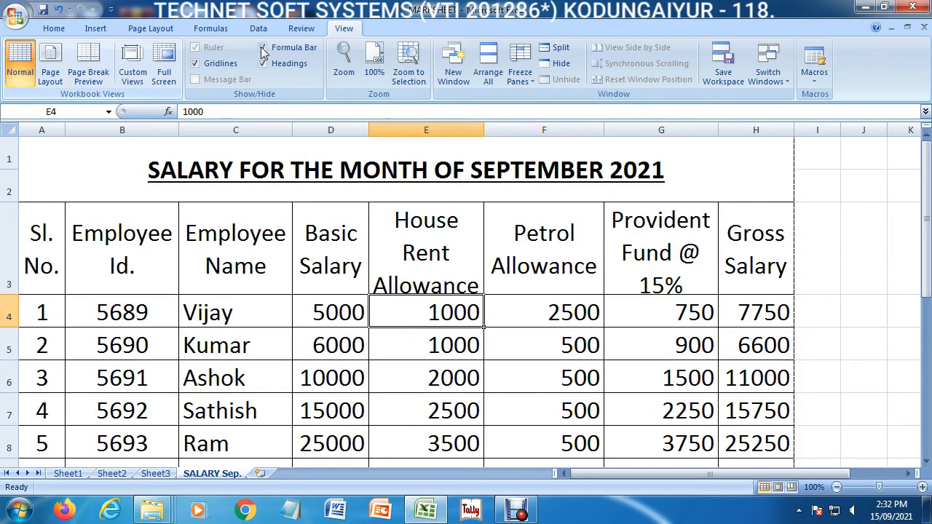
Check the salary table in Page Break Preview and in full screen, and return to the normal worksheet view.
click(91, 77)
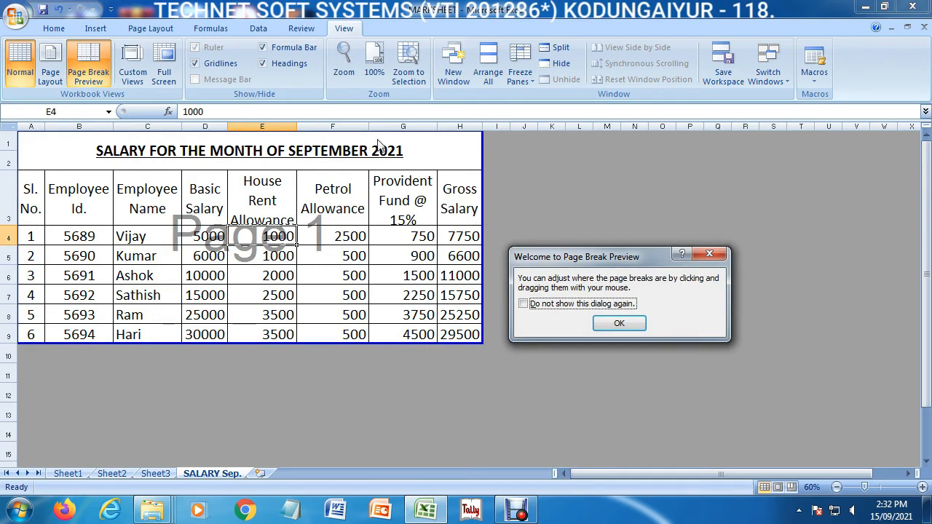
click(635, 324)
click(279, 254)
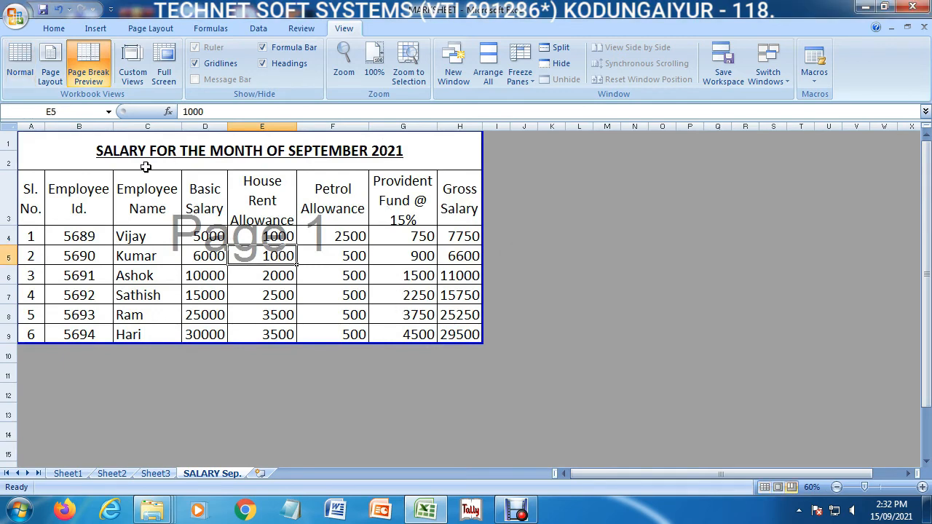
click(21, 80)
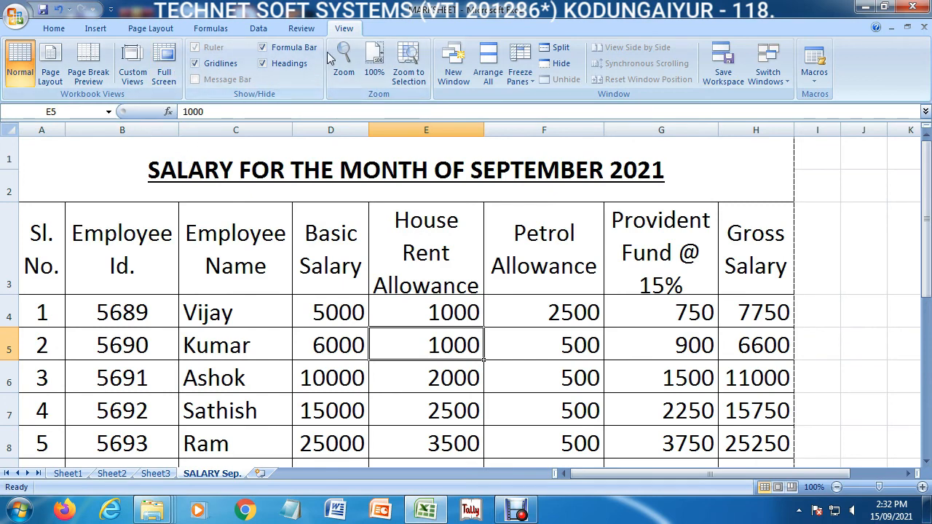
click(165, 73)
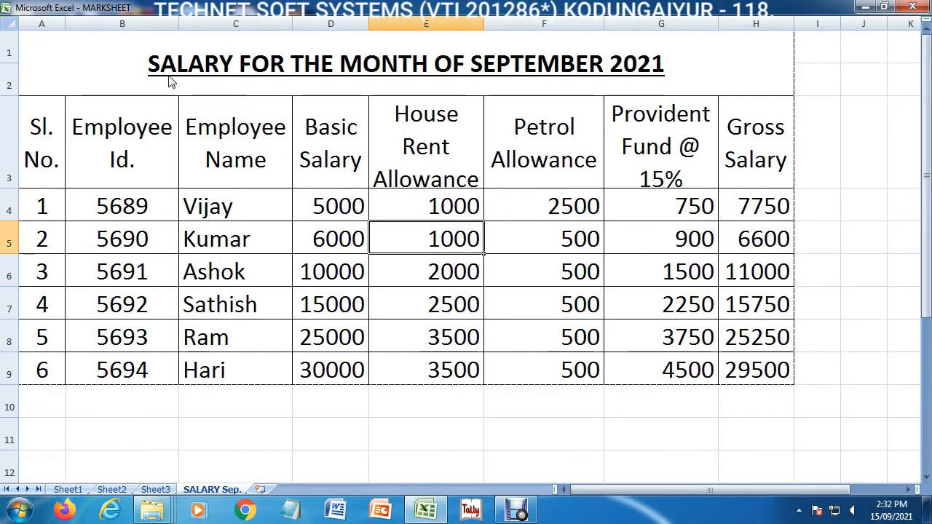
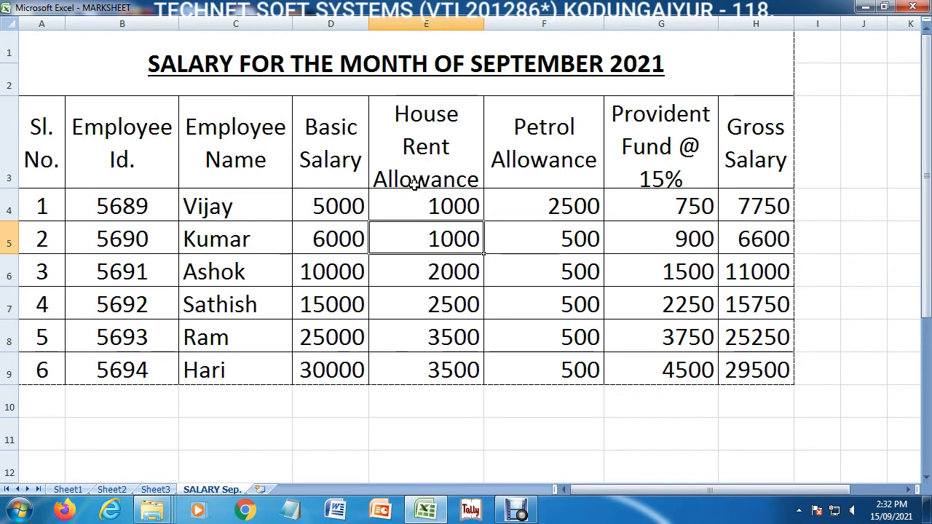
key(Escape)
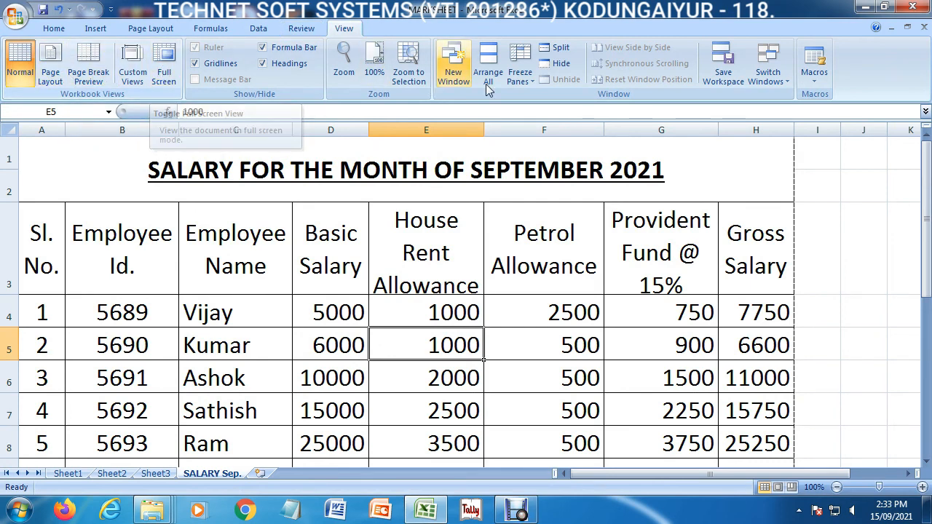
Create a copy of the SALARY Sep. sheet within the same workbook, placed before the original.
scroll(541, 397, down, 1)
right_click(224, 477)
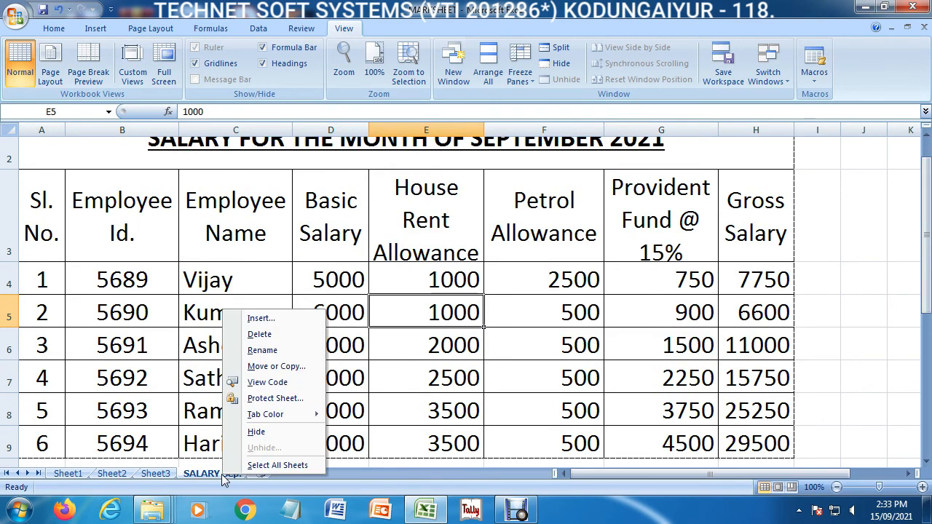
click(282, 366)
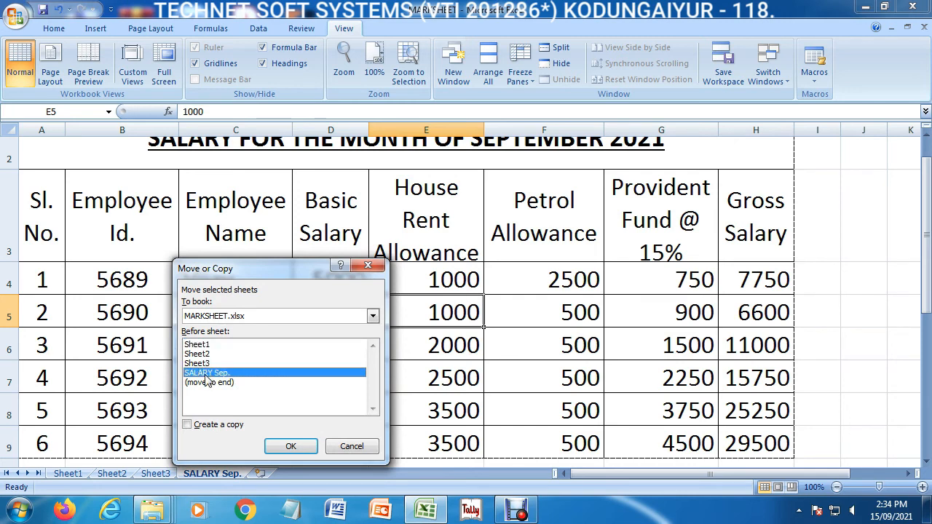
click(213, 428)
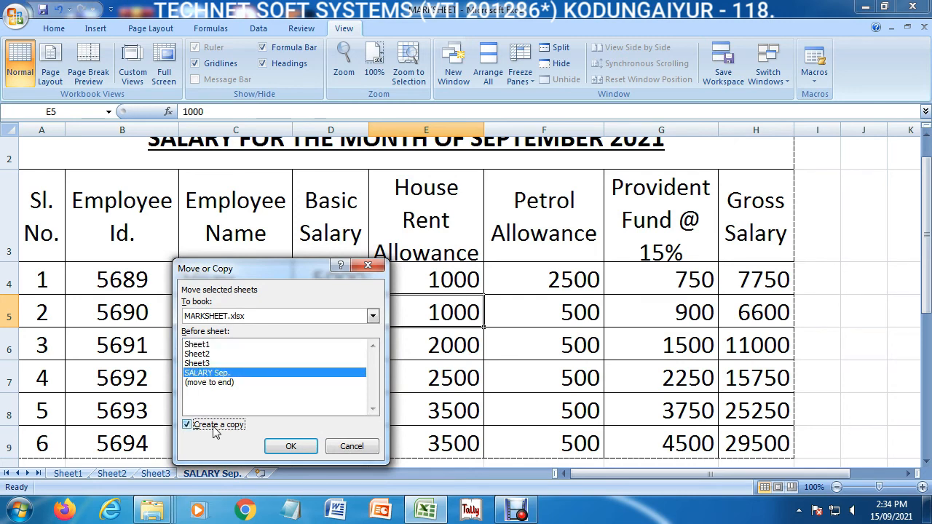
click(291, 447)
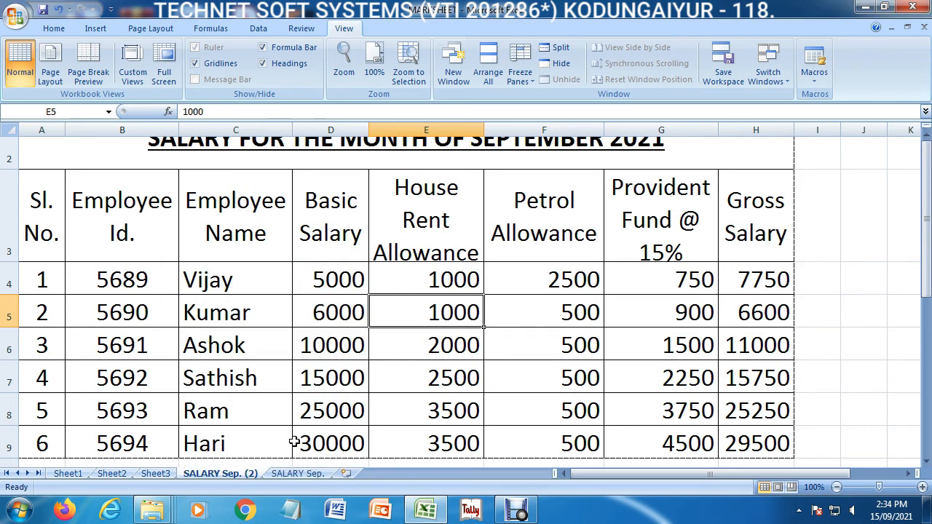
Rename the copied salary sheet as SALARY Oct.
double_click(246, 480)
key(End)
key(BackSpace)
key(BackSpace)
key(BackSpace)
key(BackSpace)
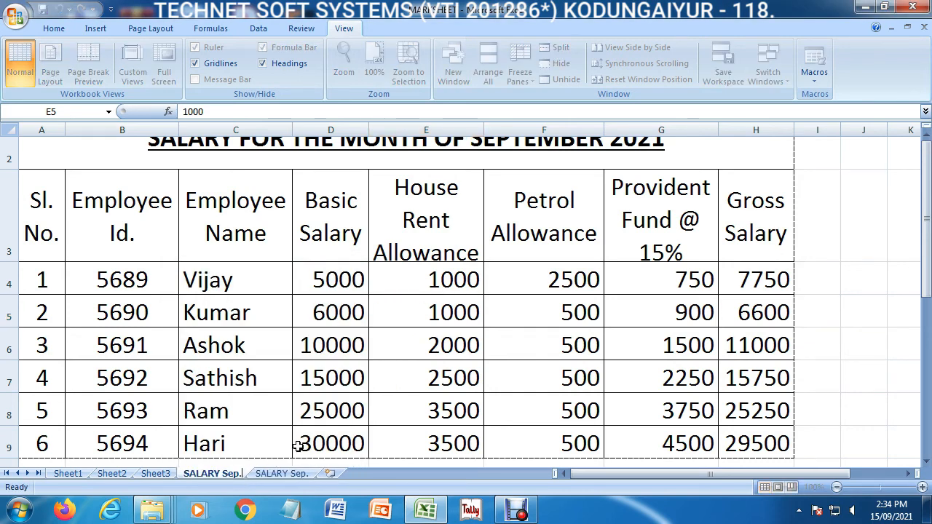
key(BackSpace)
key(BackSpace)
key(BackSpace)
key(BackSpace)
key(BackSpace)
text(Oct)
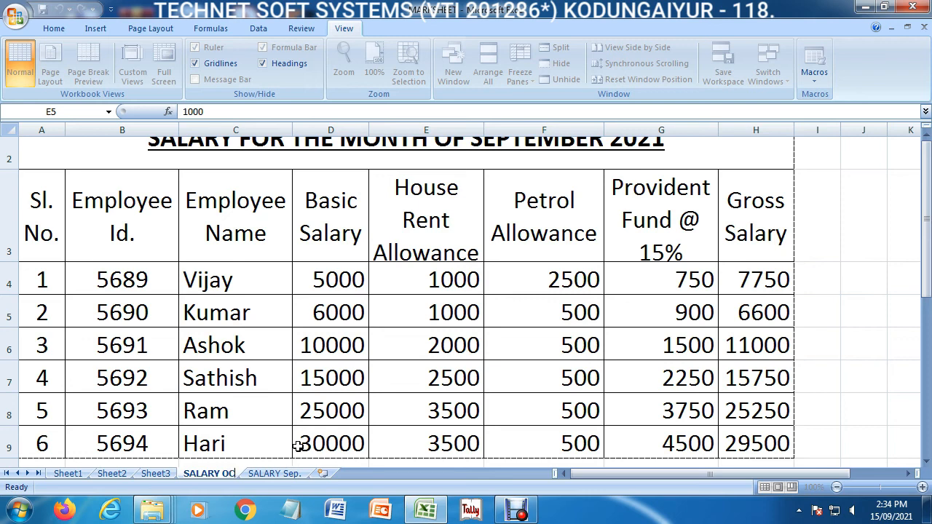
key(BackSpace)
key(BackSpace)
text(ct)
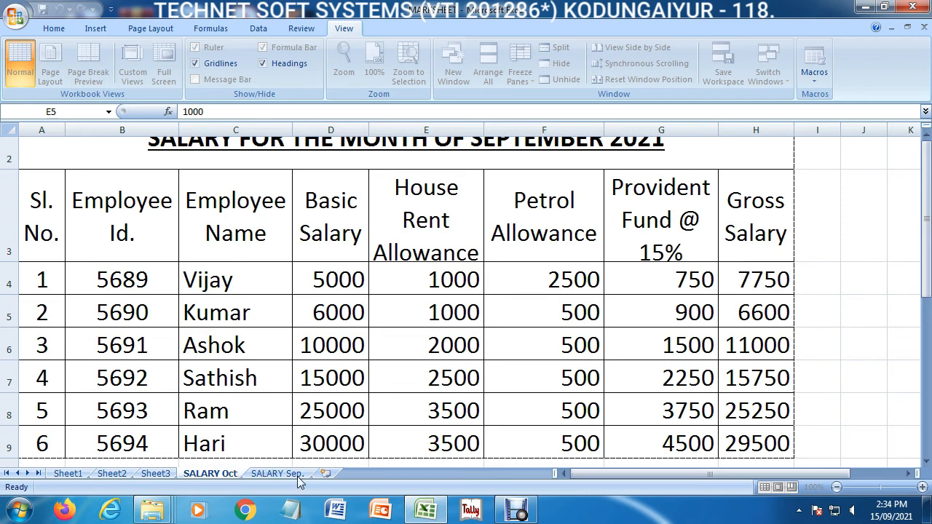
click(323, 395)
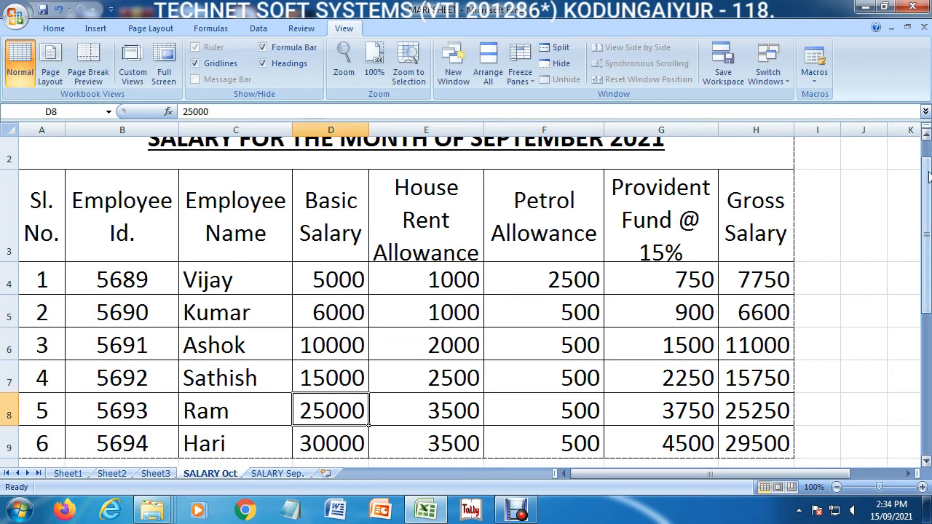
Move the SALARY Oct sheet behind SALARY Sep. in the sheet order.
drag(928, 201, 928, 174)
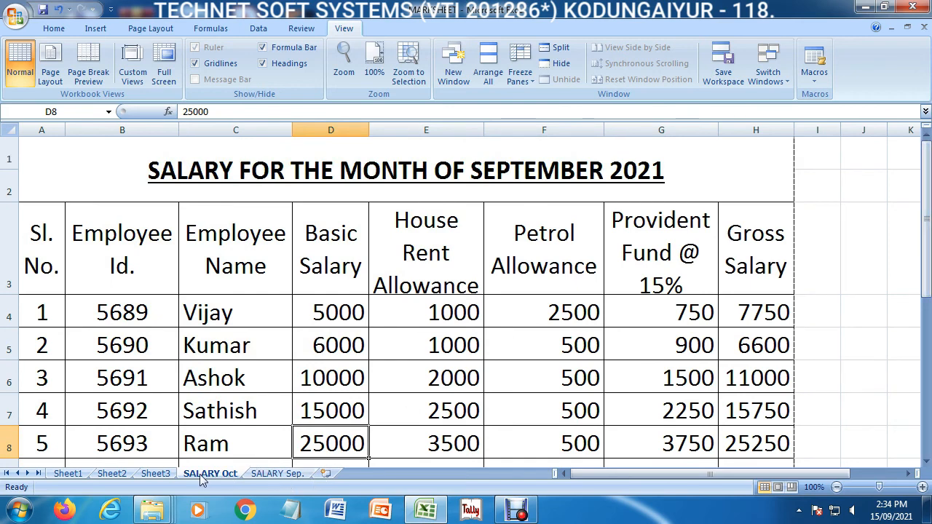
mouse_move(203, 479)
mouse_down()
mouse_move(212, 466)
mouse_move(248, 460)
mouse_move(321, 465)
mouse_up()
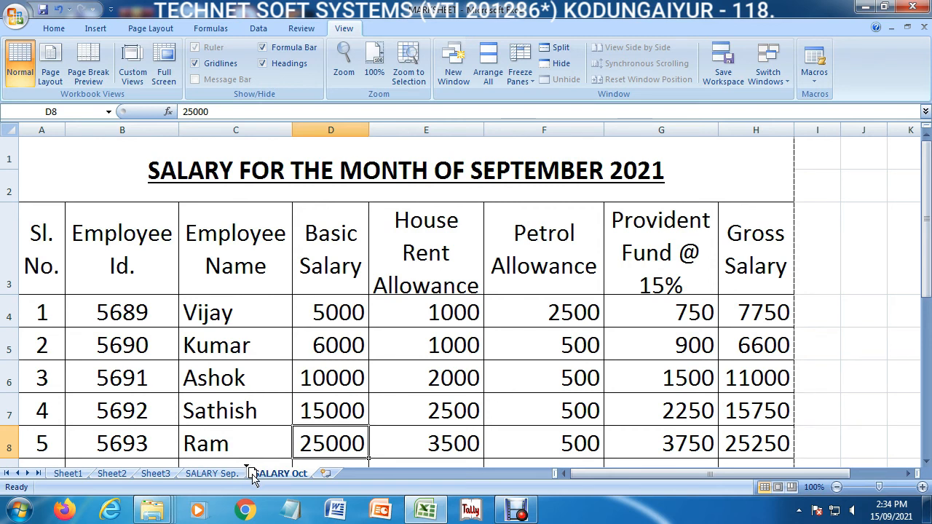
Try moving SALARY Oct before Sheet2 and Sheet1 to the end, and restore both sheets to their previous places.
mouse_move(253, 476)
mouse_down()
mouse_move(96, 465)
mouse_move(108, 472)
mouse_up()
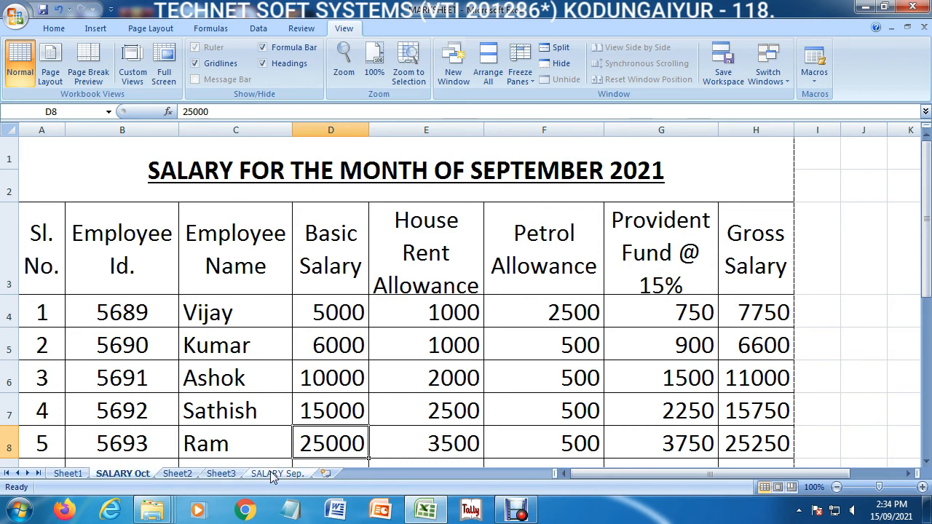
click(75, 473)
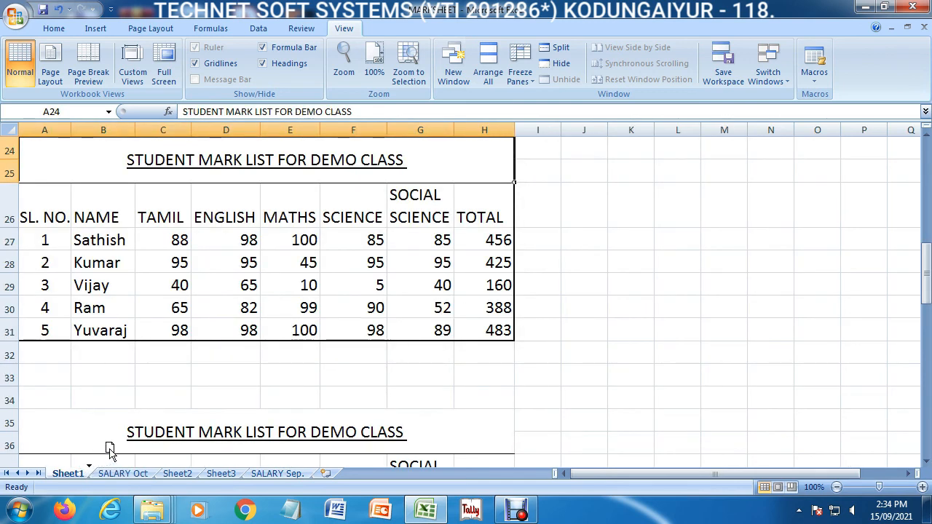
drag(109, 448, 325, 471)
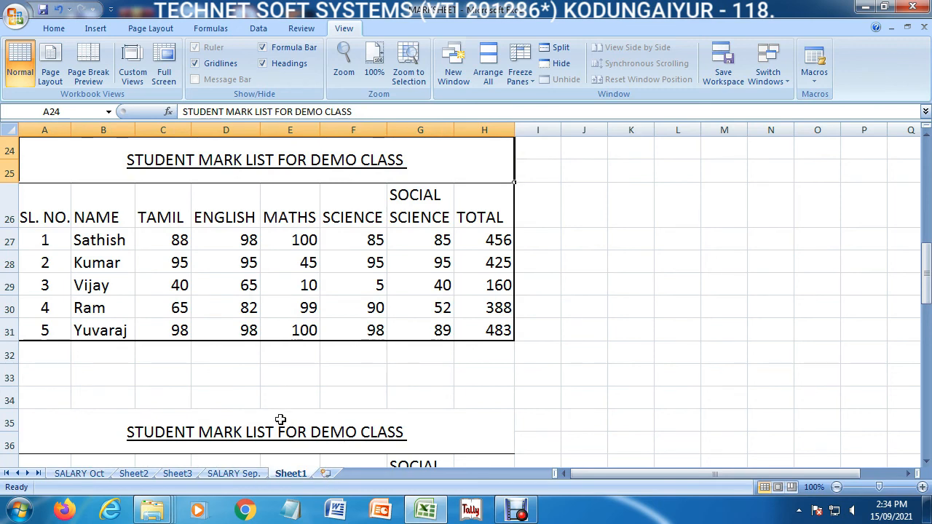
mouse_move(84, 477)
mouse_down()
mouse_move(290, 475)
mouse_move(72, 460)
mouse_move(73, 469)
mouse_up()
click(290, 474)
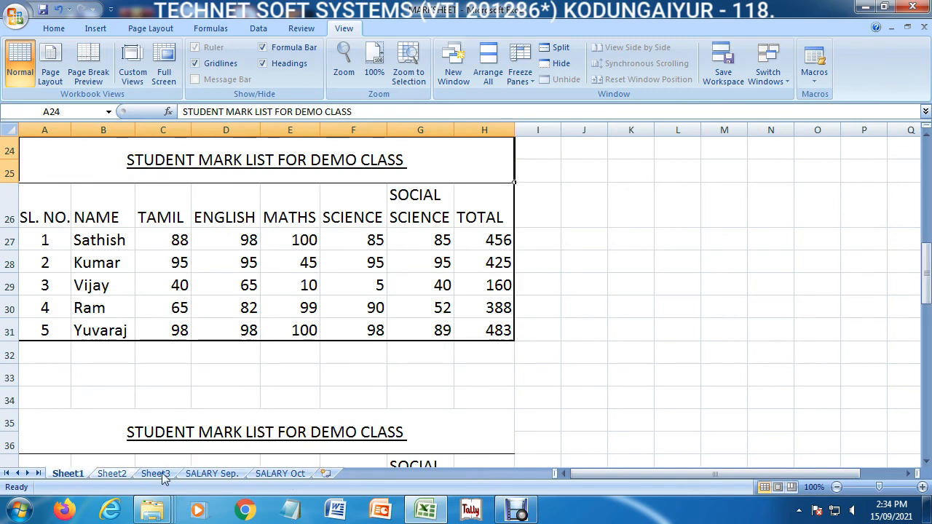
Change the title on the SALARY Oct sheet to SALARY FOR THE MONTH OF OCTOBER 2021.
click(282, 473)
click(237, 171)
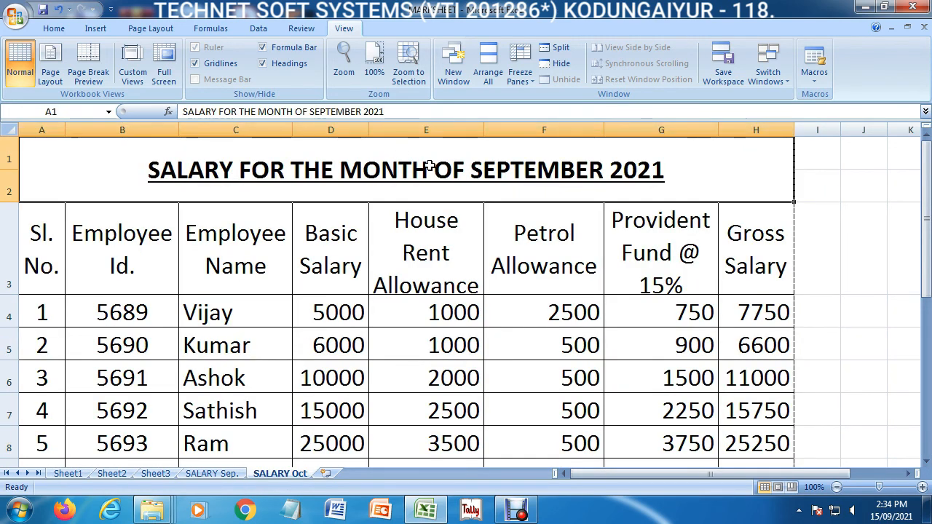
double_click(477, 171)
key(Delete)
key(Delete)
key(Delete)
key(Delete)
key(Delete)
key(Delete)
key(Delete)
key(Delete)
key(Delete)
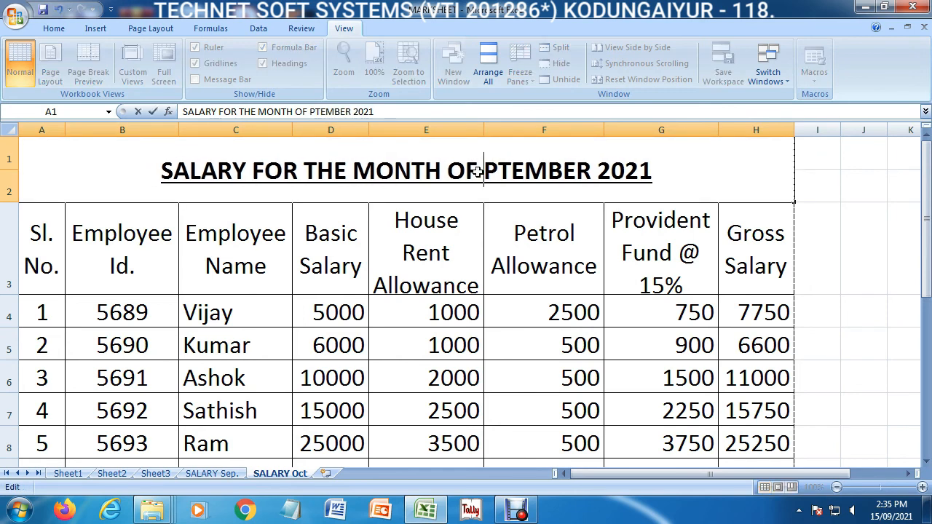
text(oct)
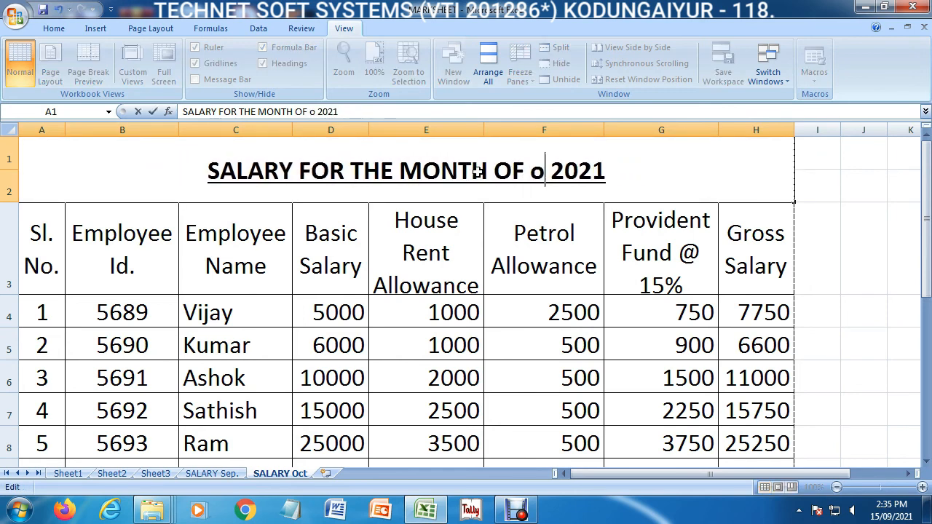
key(BackSpace)
key(BackSpace)
key(BackSpace)
text(OCTOBER)
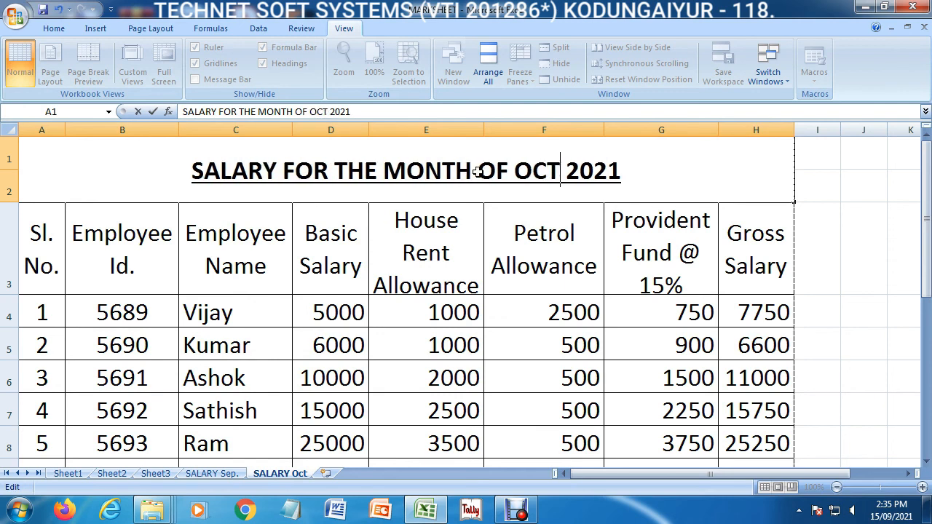
click(310, 351)
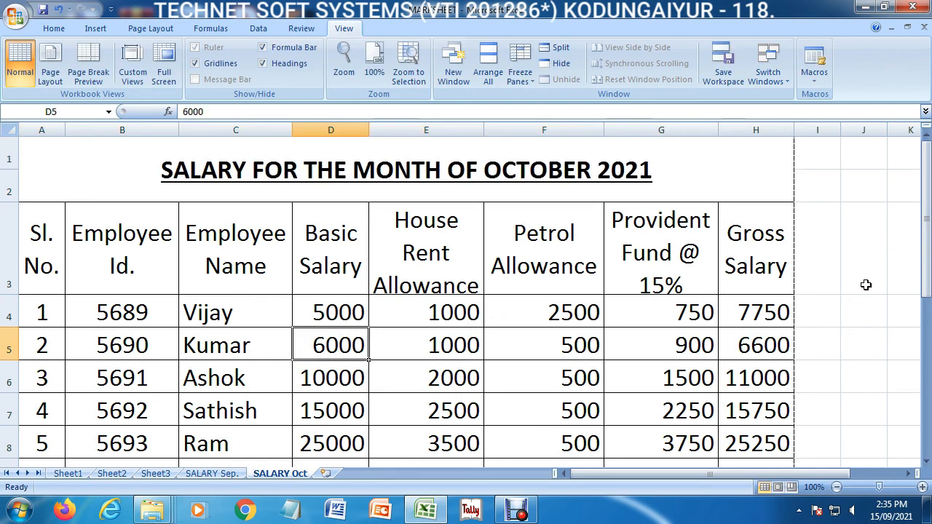
Set the first employee's petrol allowance in F4 to 1000 and fill it down through F9.
drag(927, 269, 929, 231)
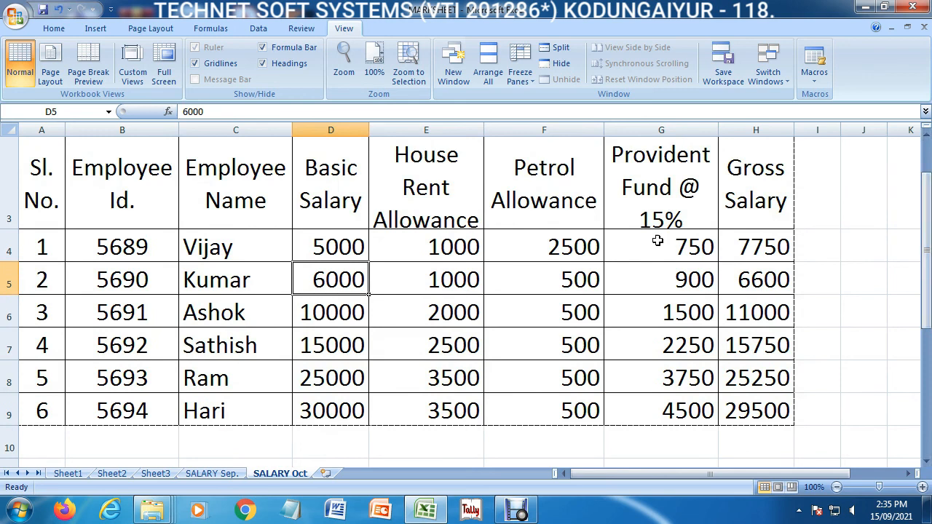
click(588, 246)
text(1000)
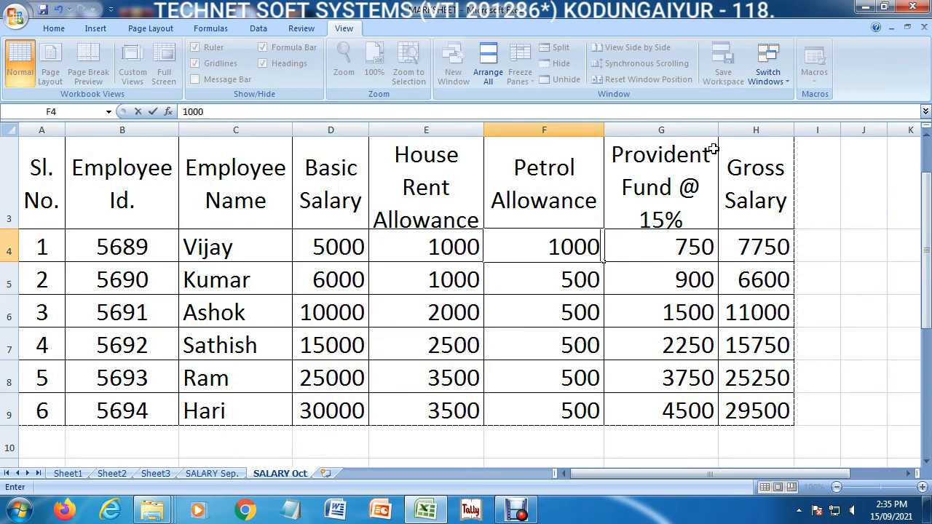
key(Return)
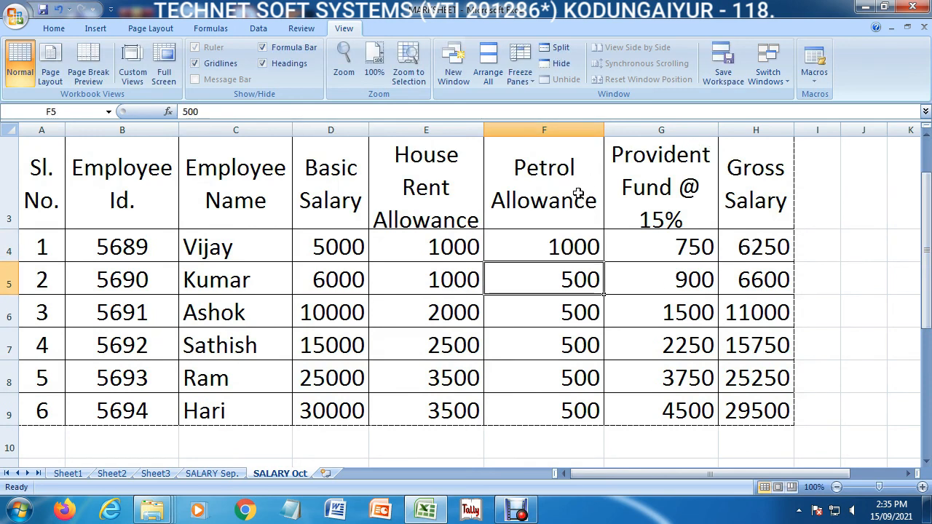
click(576, 245)
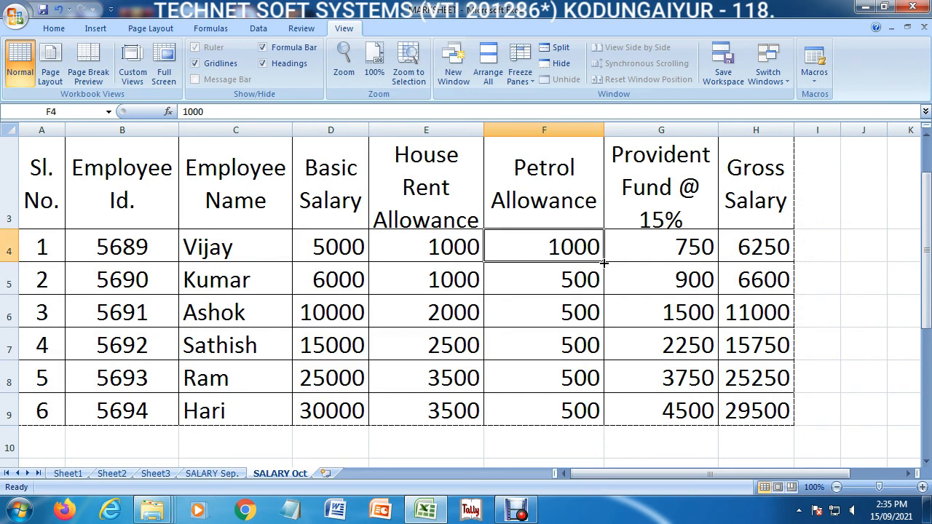
double_click(603, 263)
drag(926, 280, 926, 295)
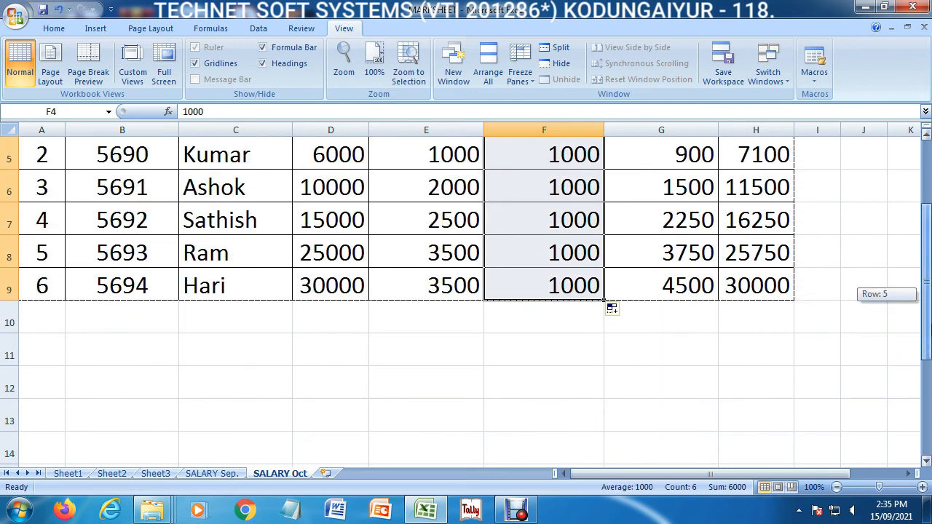
scroll(872, 296, up, 2)
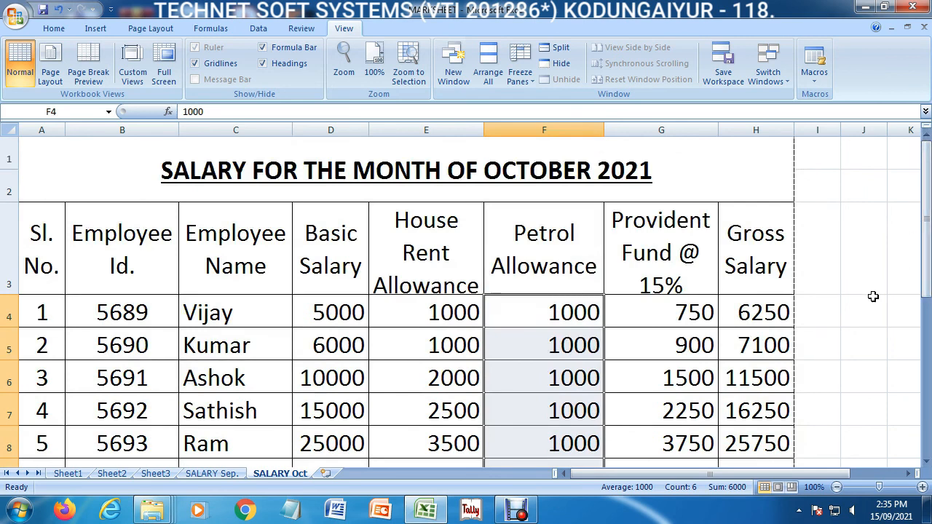
click(66, 304)
click(280, 408)
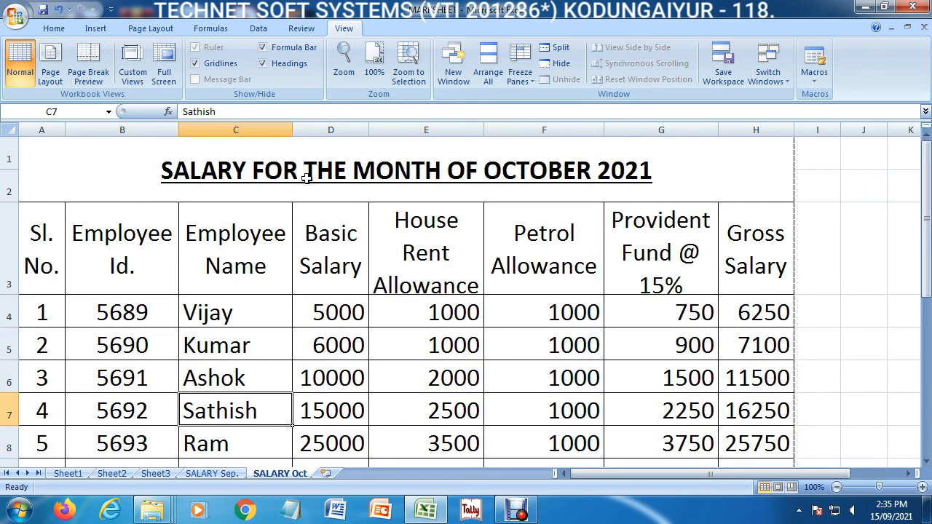
click(295, 262)
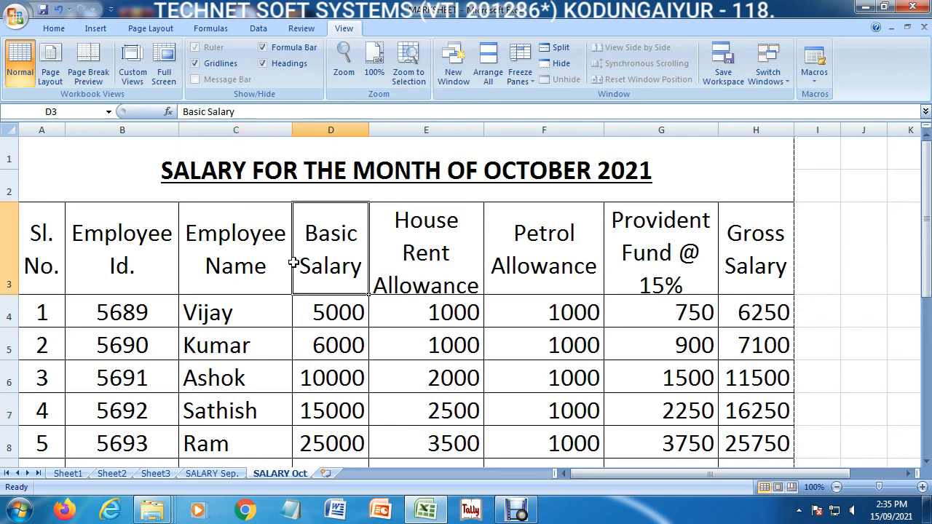
Save the workbook under the new name SALARY as an Excel Workbook in the C786 folder.
click(16, 17)
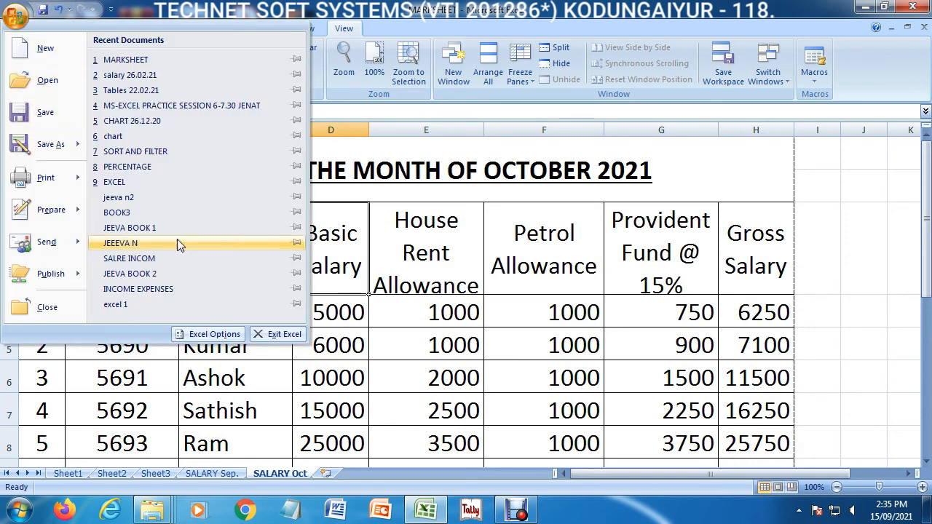
click(54, 153)
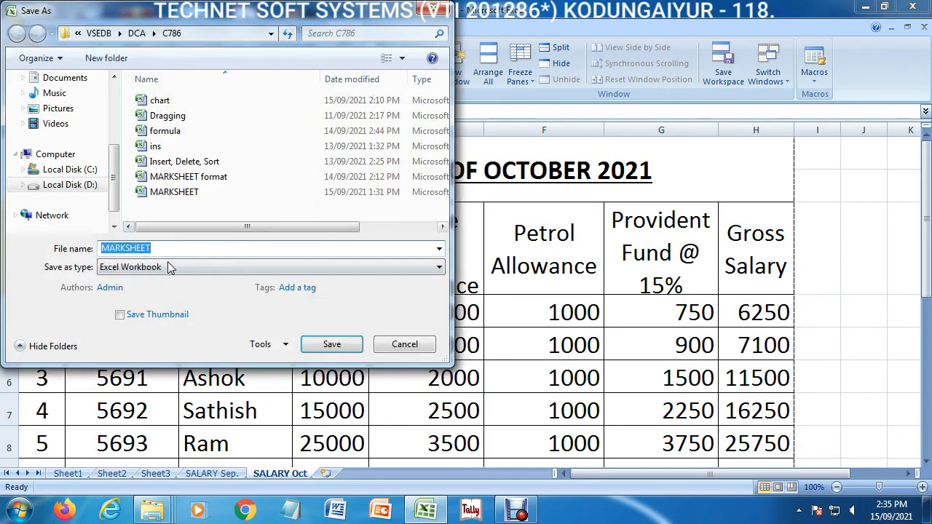
text(SL)
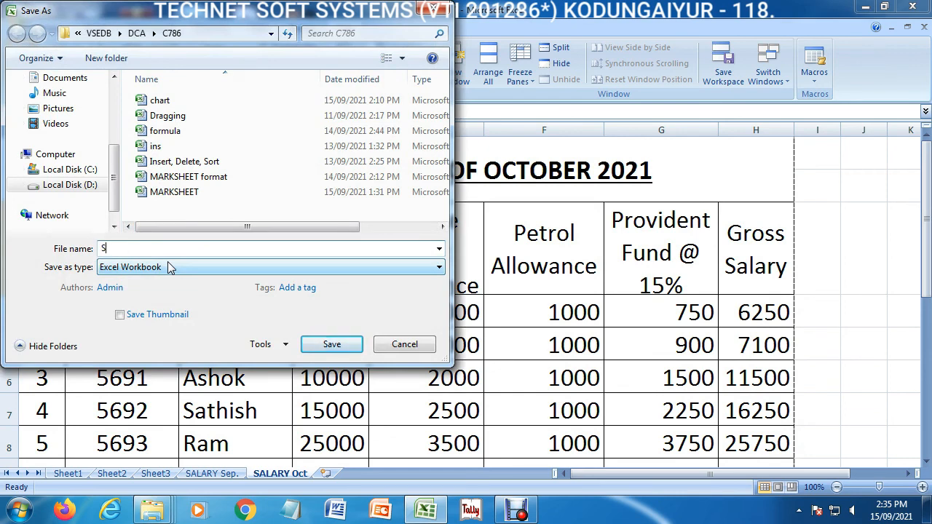
key(Return)
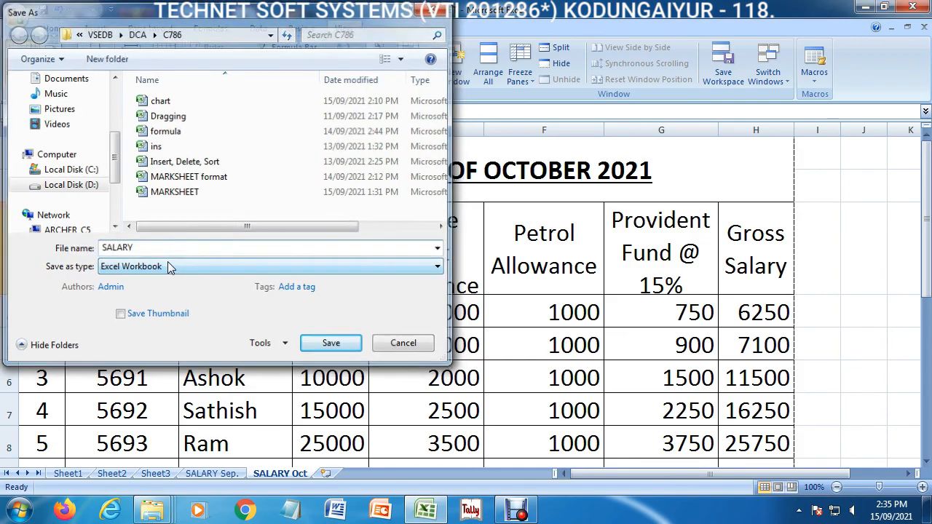